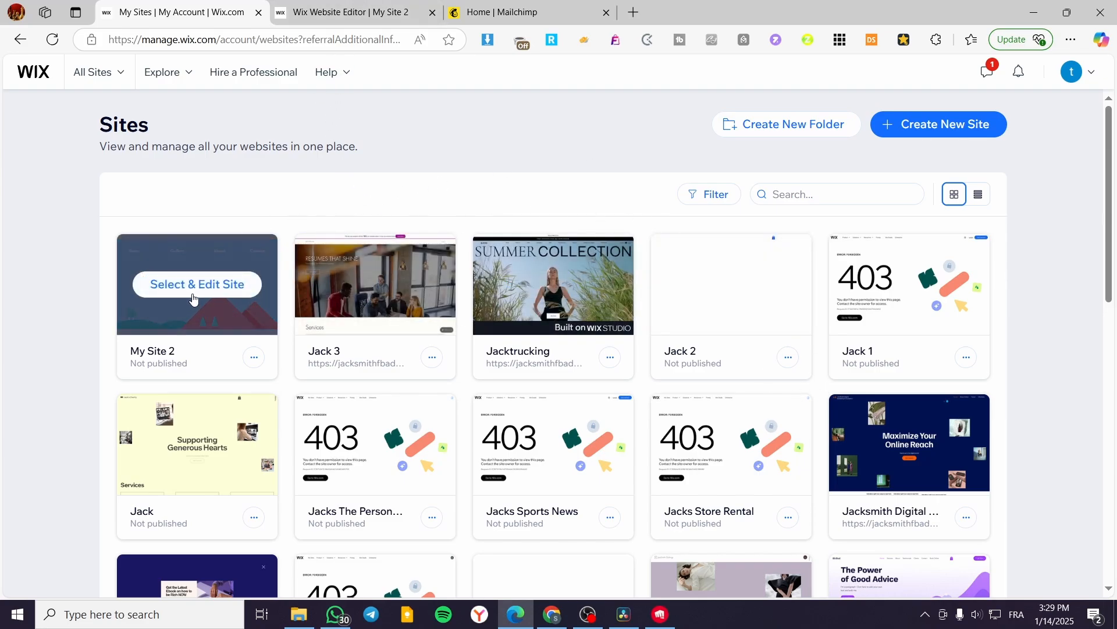
pyautogui.click(194, 294)
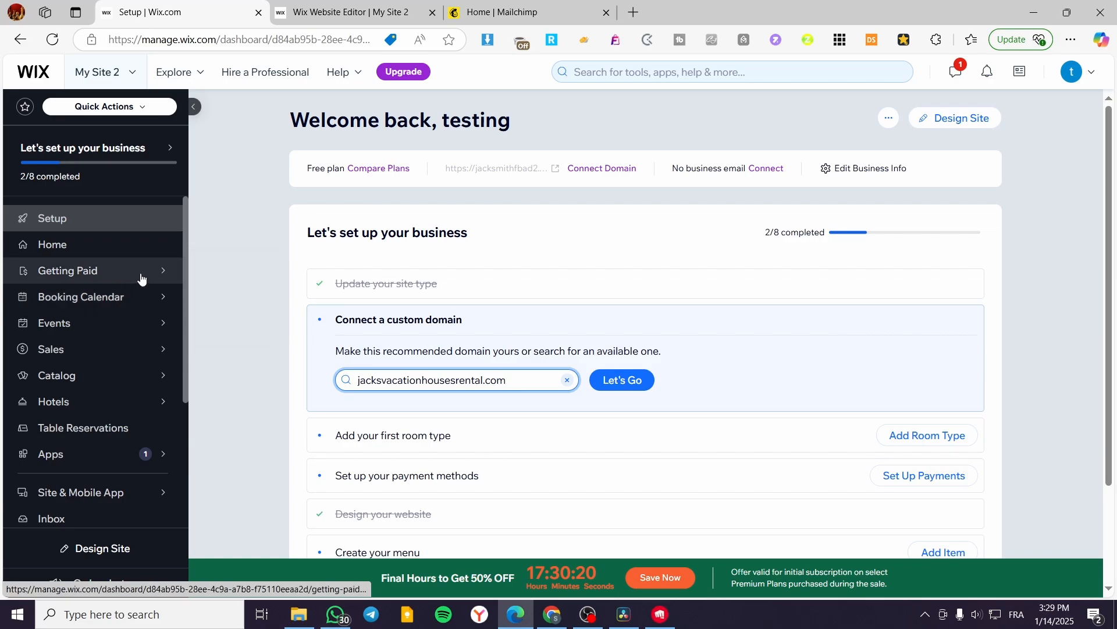
pyautogui.moveTo(141, 375)
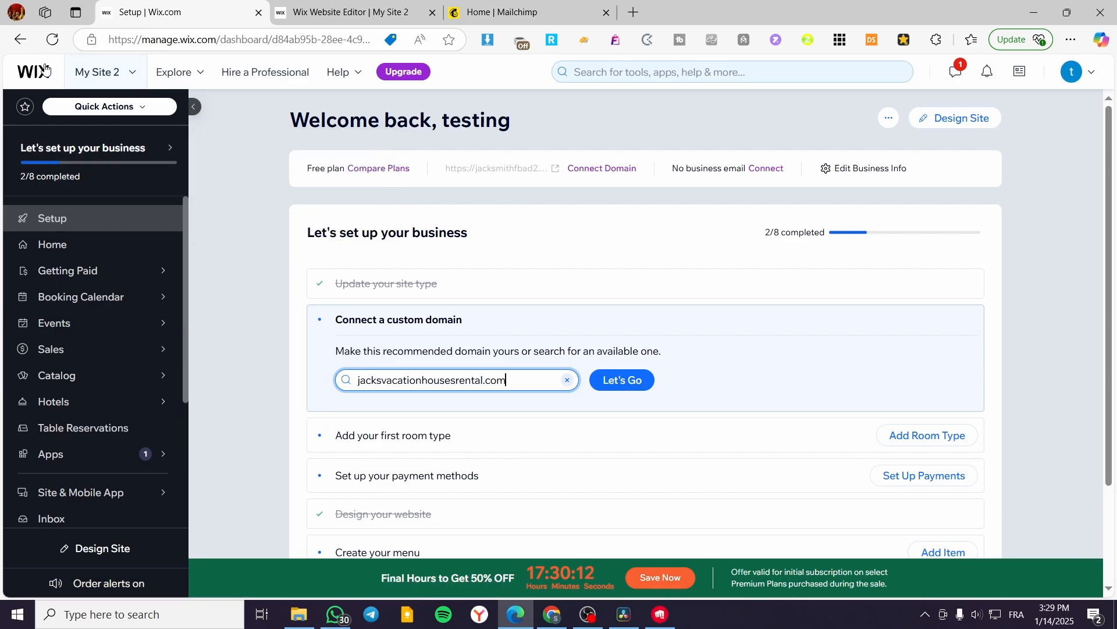
pyautogui.click(16, 45)
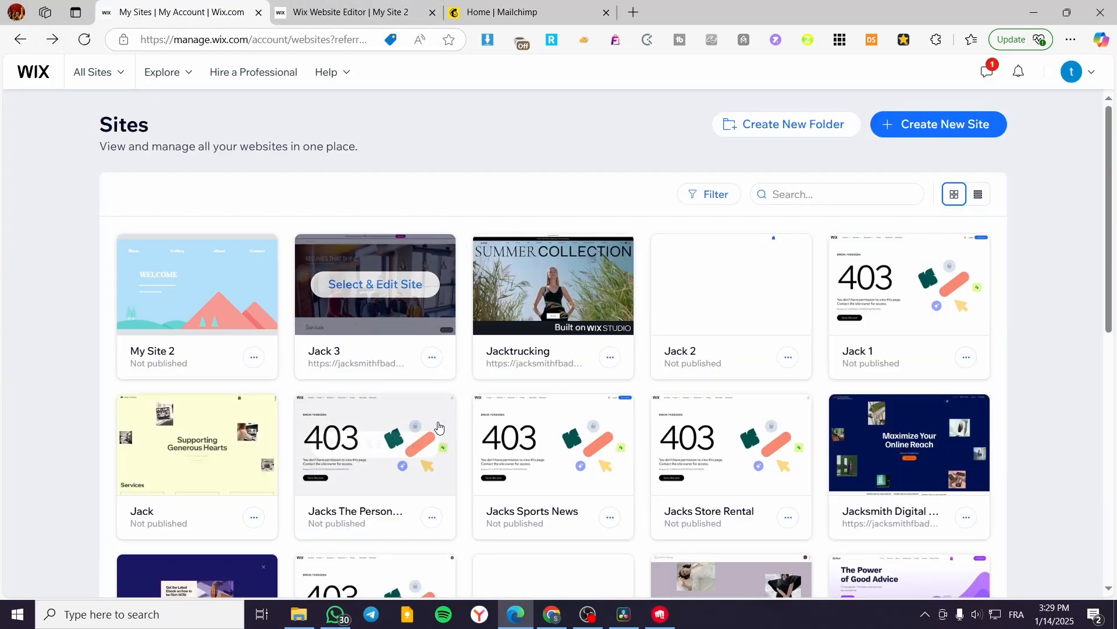
# Open the Jack 2 site in the website editor and close the My Site 2 editor.
pyautogui.moveTo(376, 445)
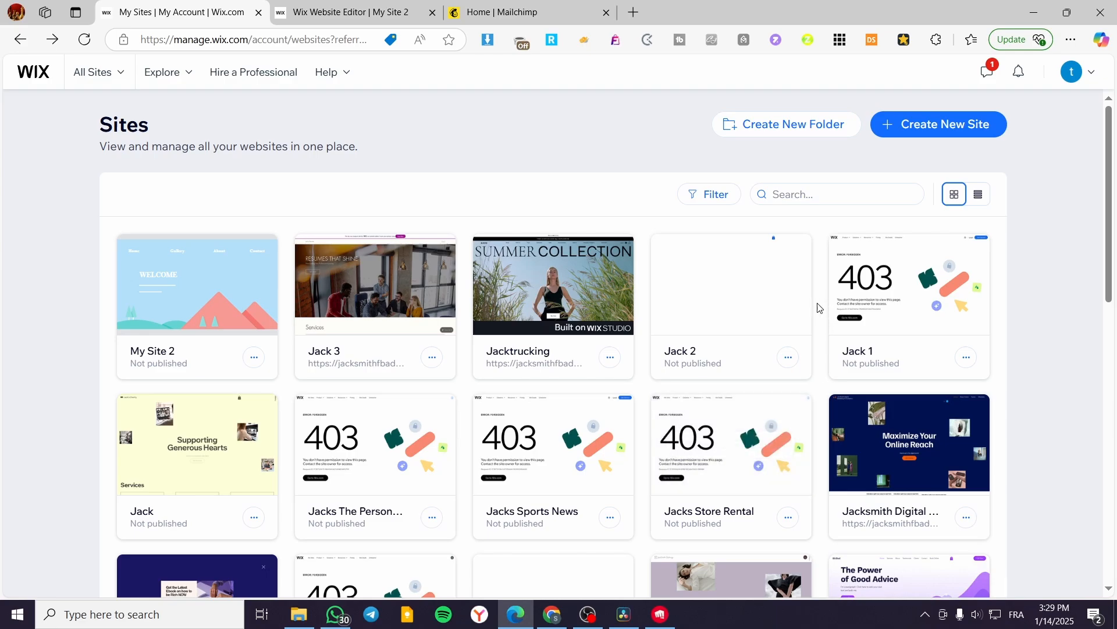
pyautogui.click(762, 297)
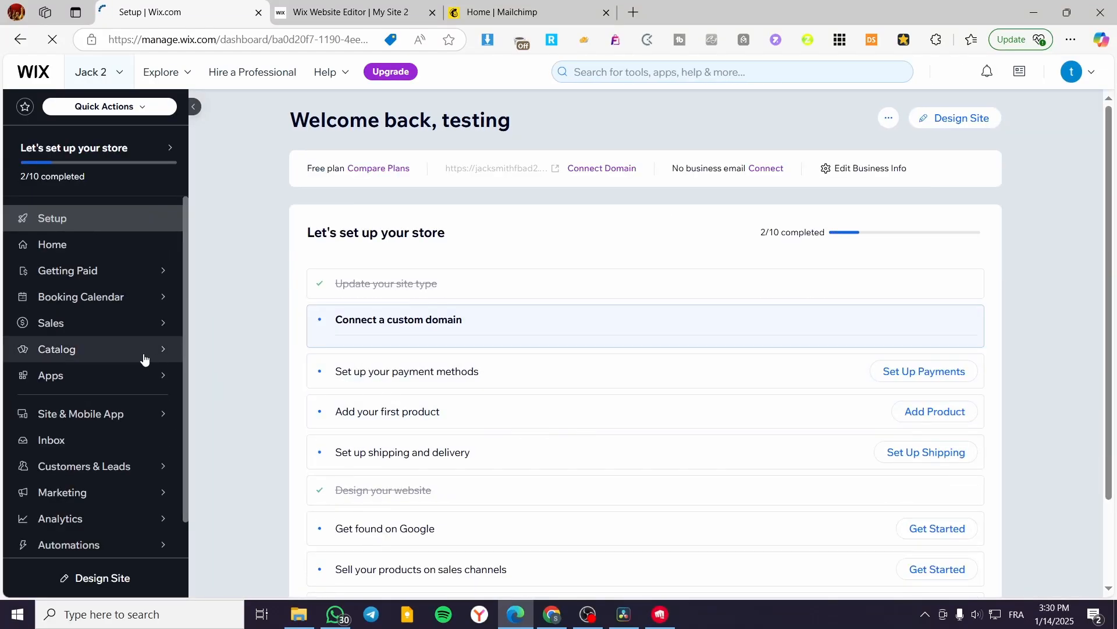
pyautogui.moveTo(142, 355)
pyautogui.moveTo(233, 309)
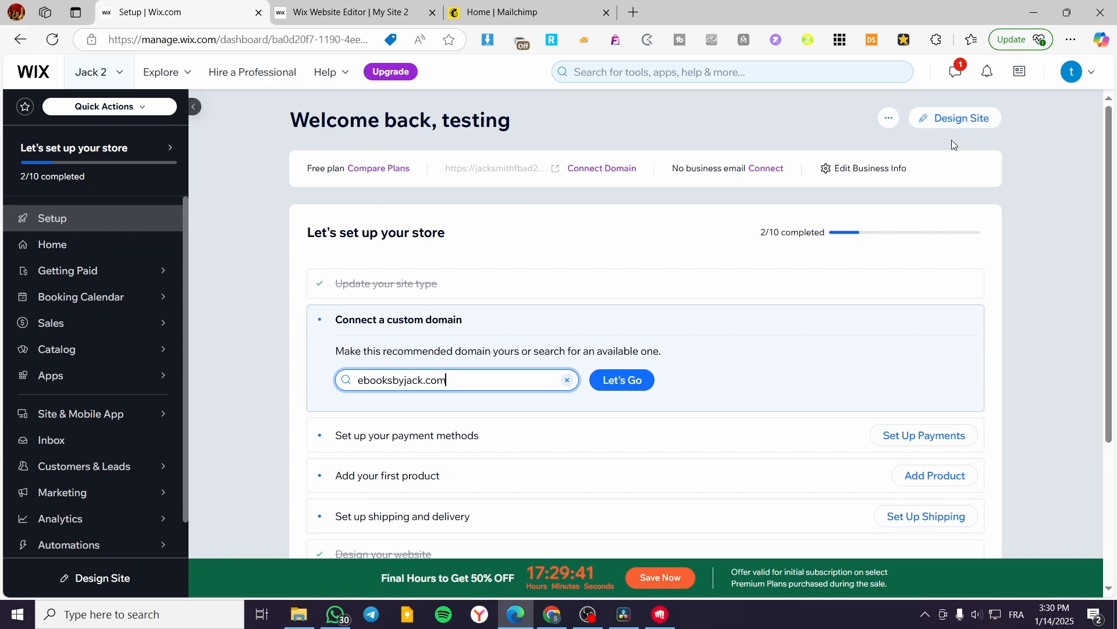
pyautogui.click(975, 120)
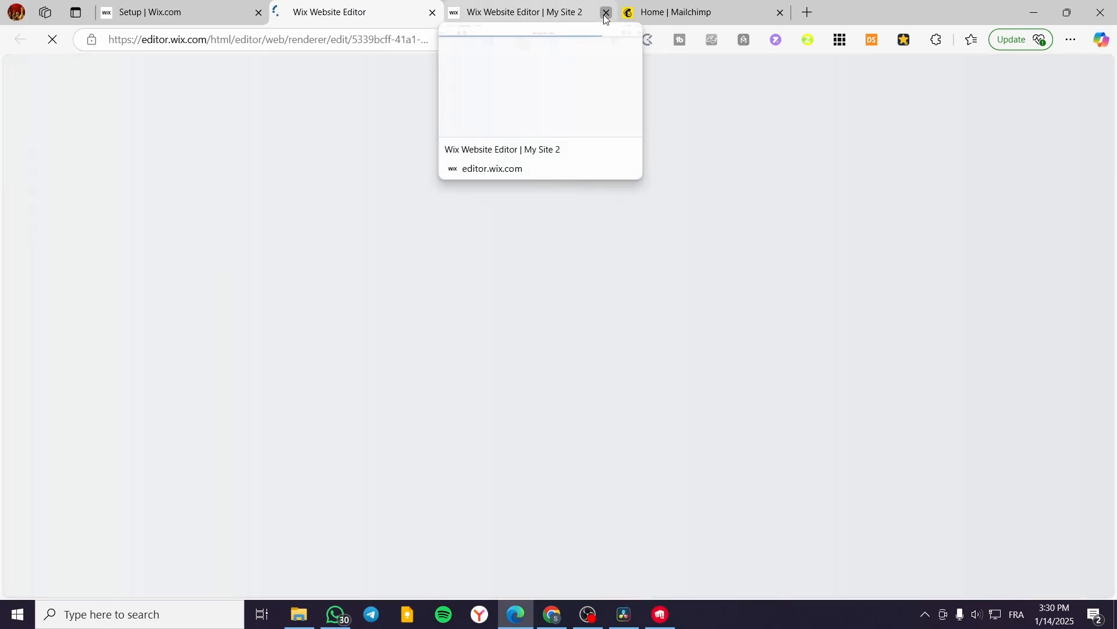
pyautogui.click(605, 15)
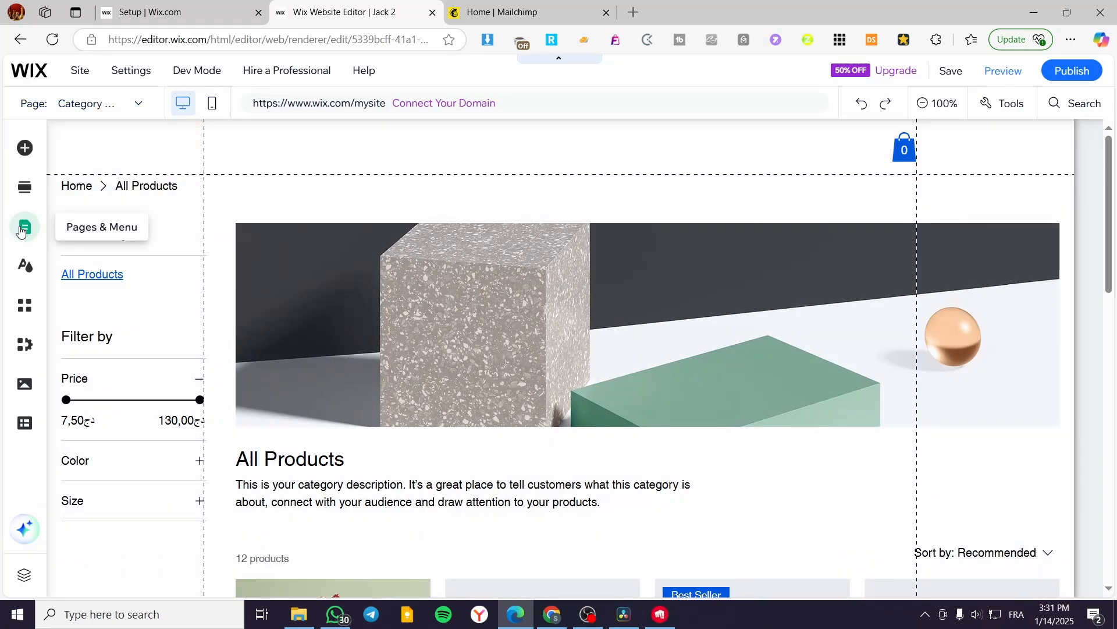
# Review which pages the site menu contains.
pyautogui.click(25, 226)
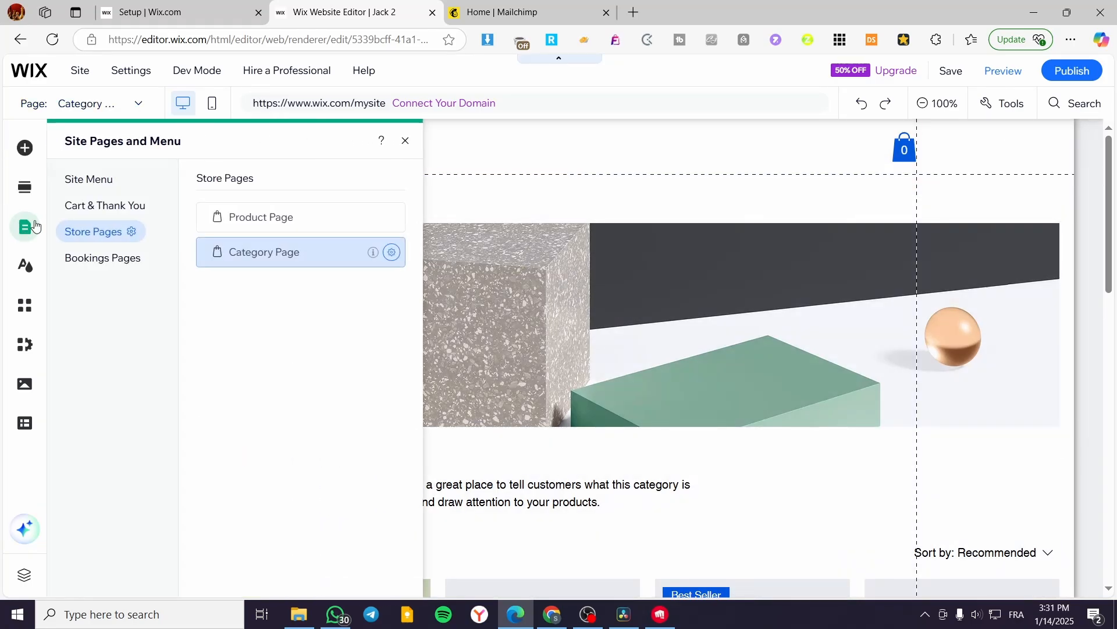
pyautogui.click(88, 186)
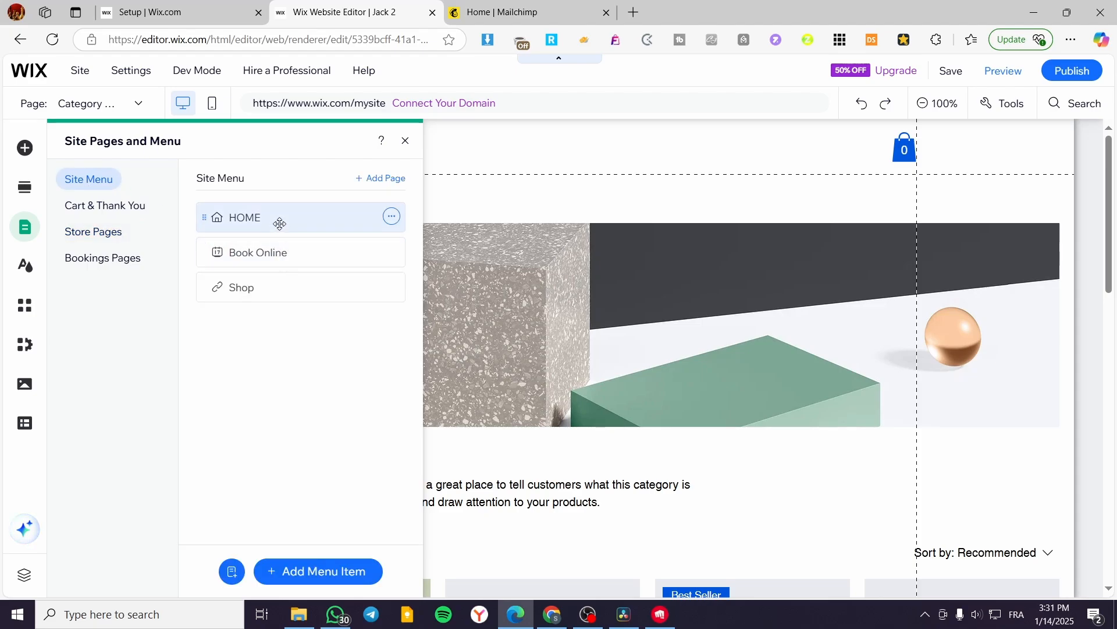
pyautogui.click(405, 141)
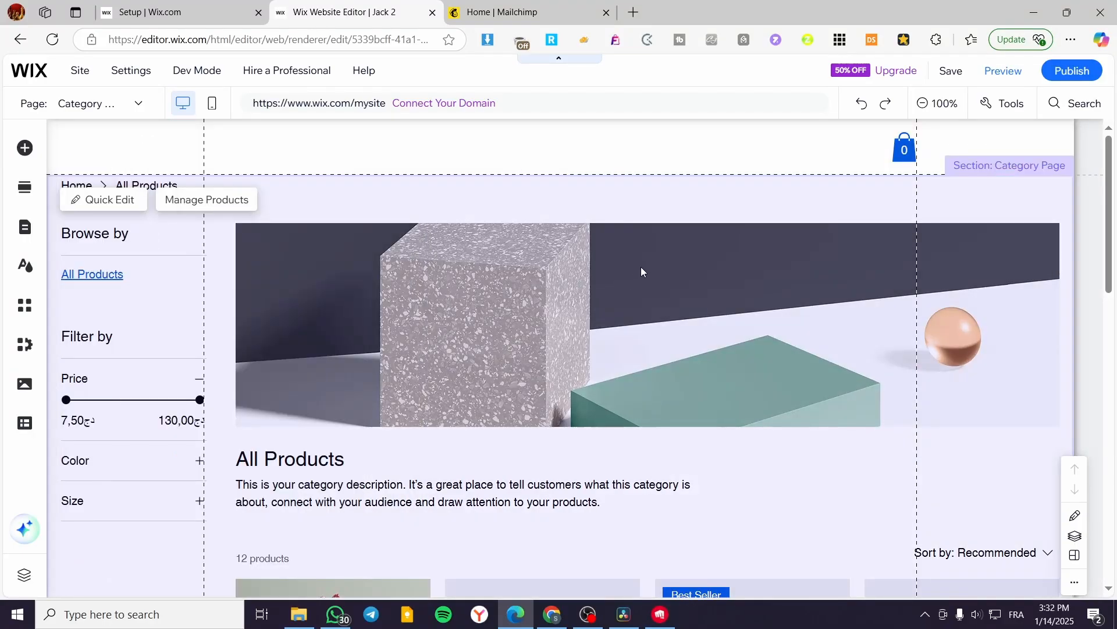
# Add a new section below the product grid on the Category Page, with Add Elements as its starting point.
pyautogui.scroll(-10, 623, 265)
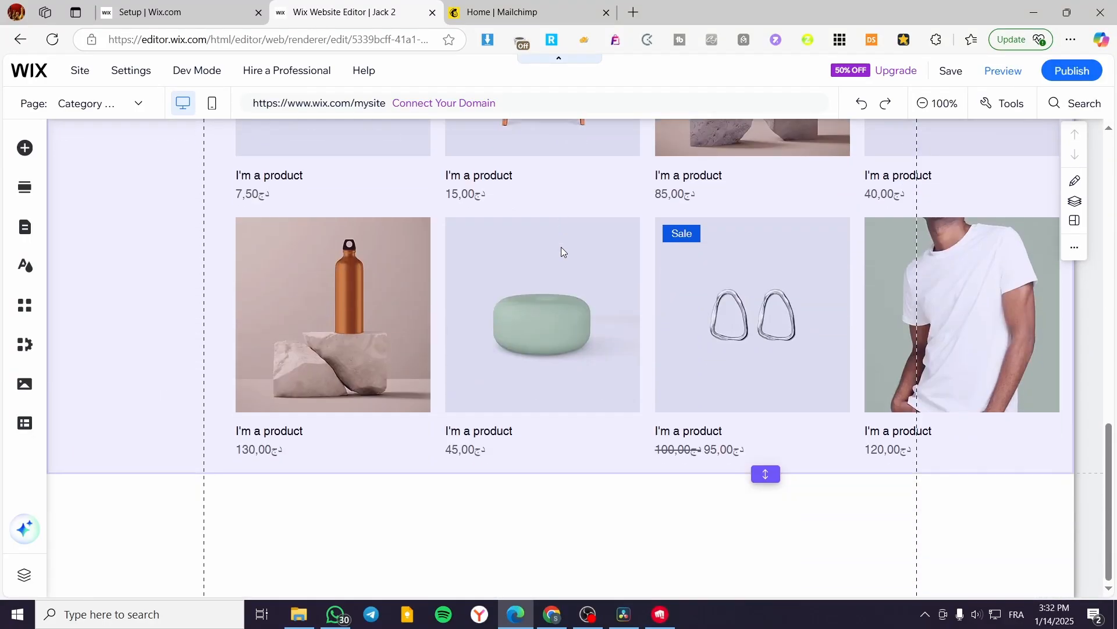
pyautogui.click(585, 472)
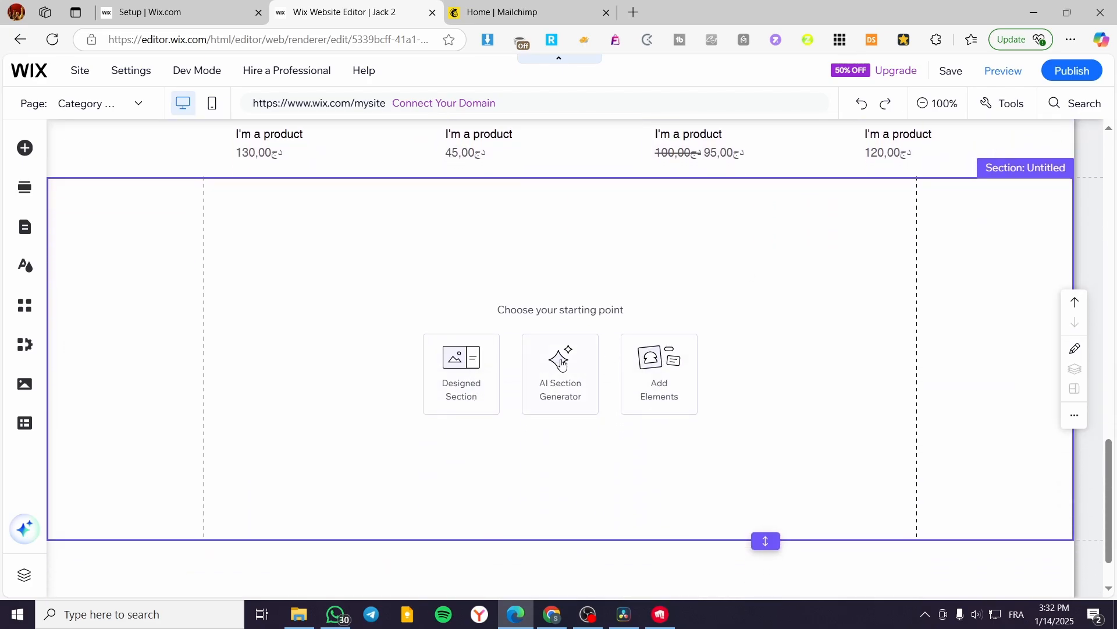
pyautogui.click(646, 360)
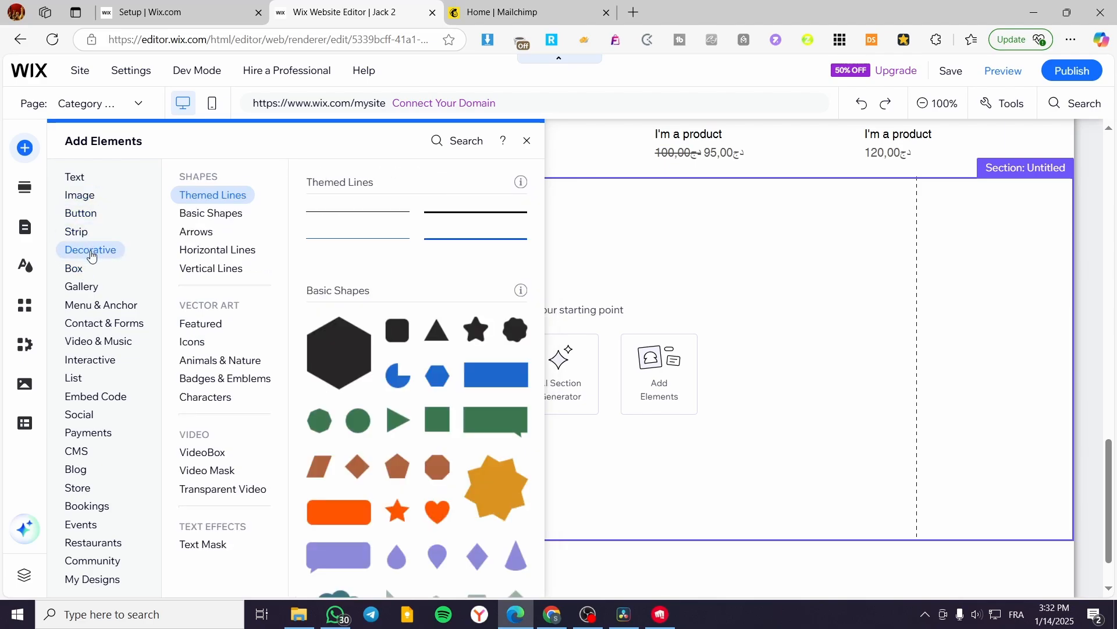
# Place the Desserts, Drinks, Mains and Healthy recipe-card hover repeater in the new section.
pyautogui.moveTo(89, 220)
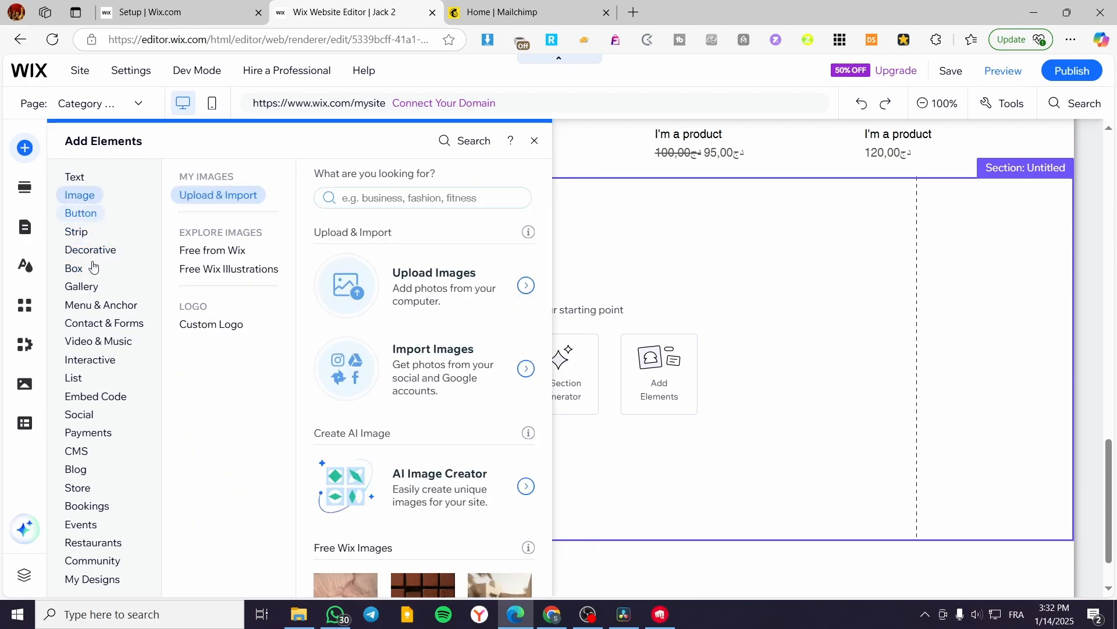
pyautogui.moveTo(96, 292)
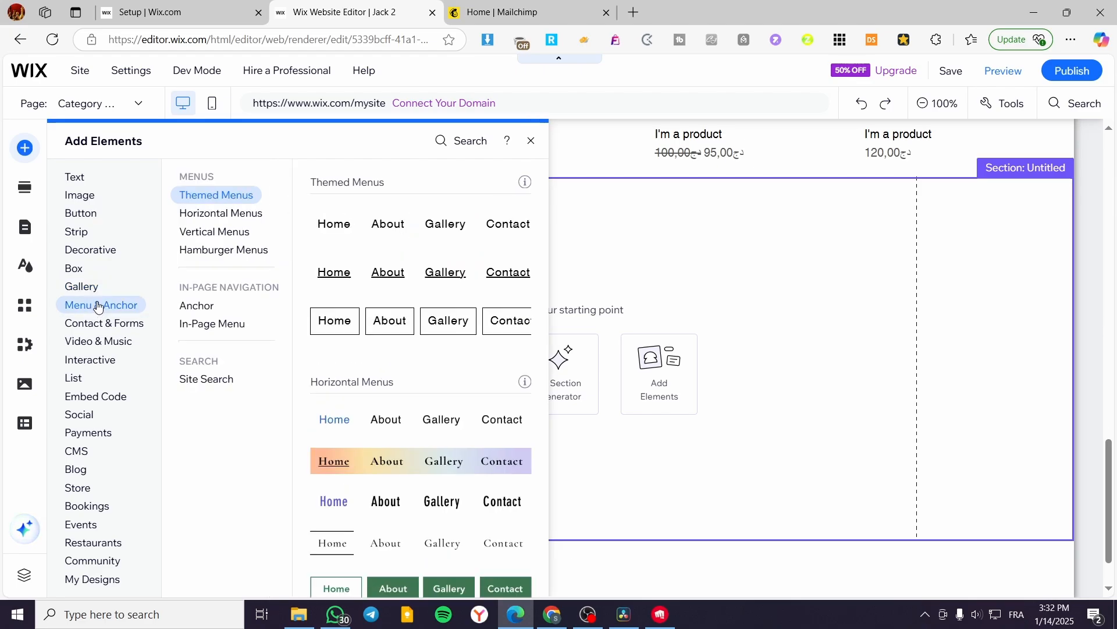
pyautogui.moveTo(105, 372)
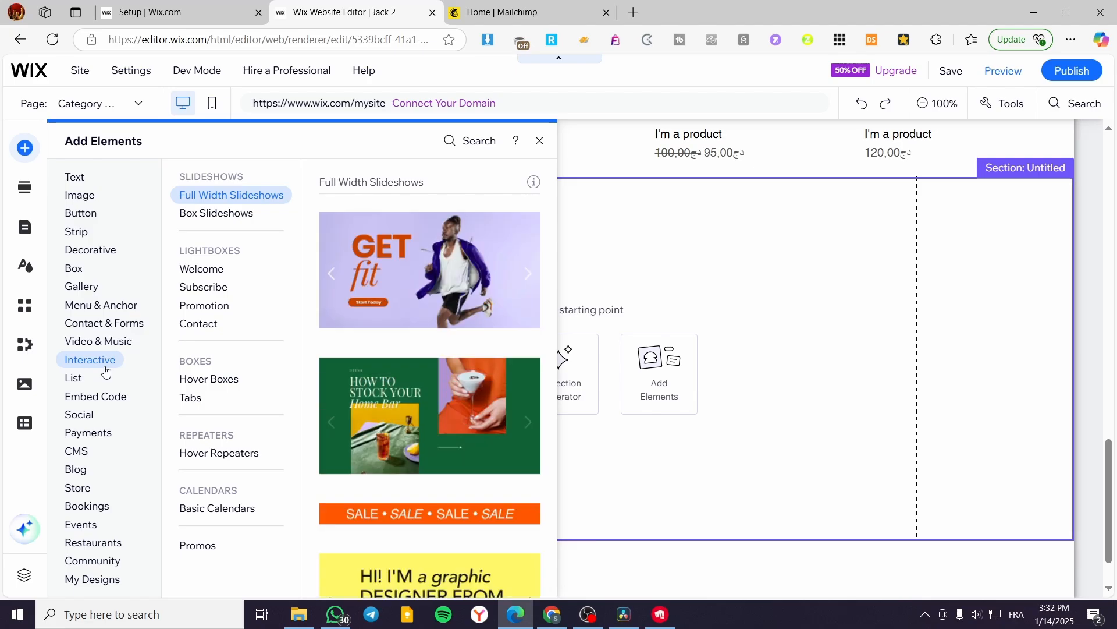
pyautogui.moveTo(216, 461)
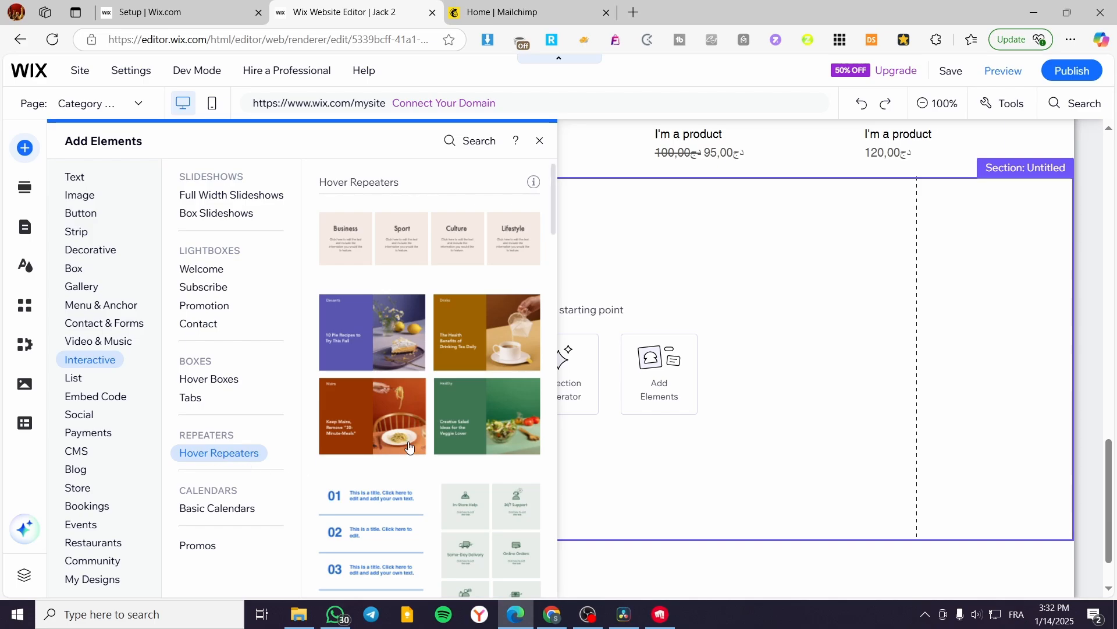
pyautogui.scroll(-5, 477, 367)
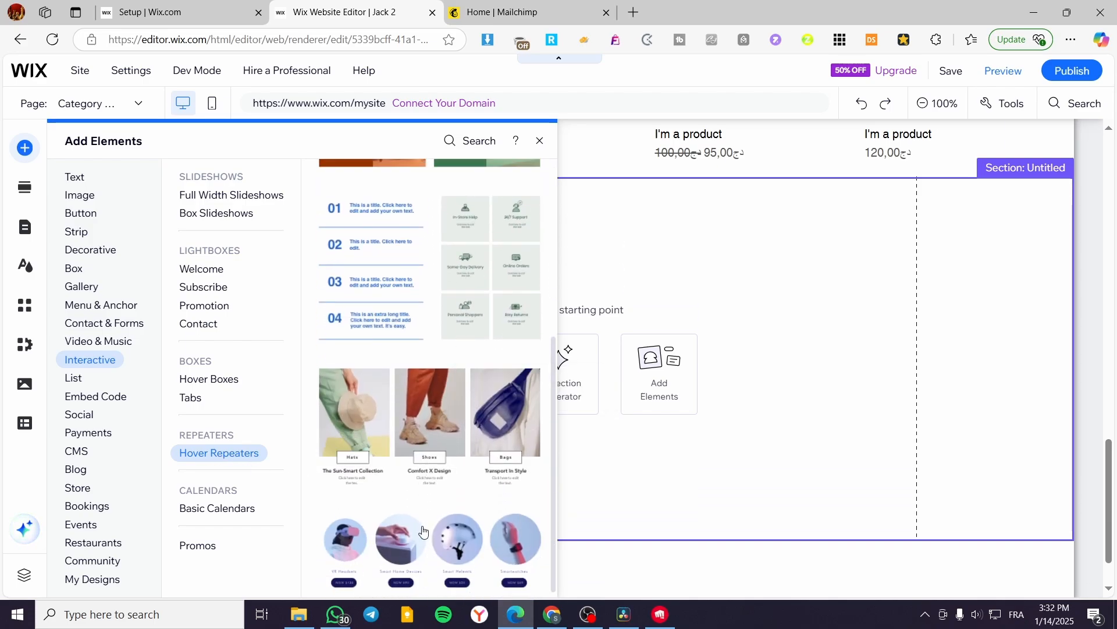
pyautogui.scroll(5, 433, 527)
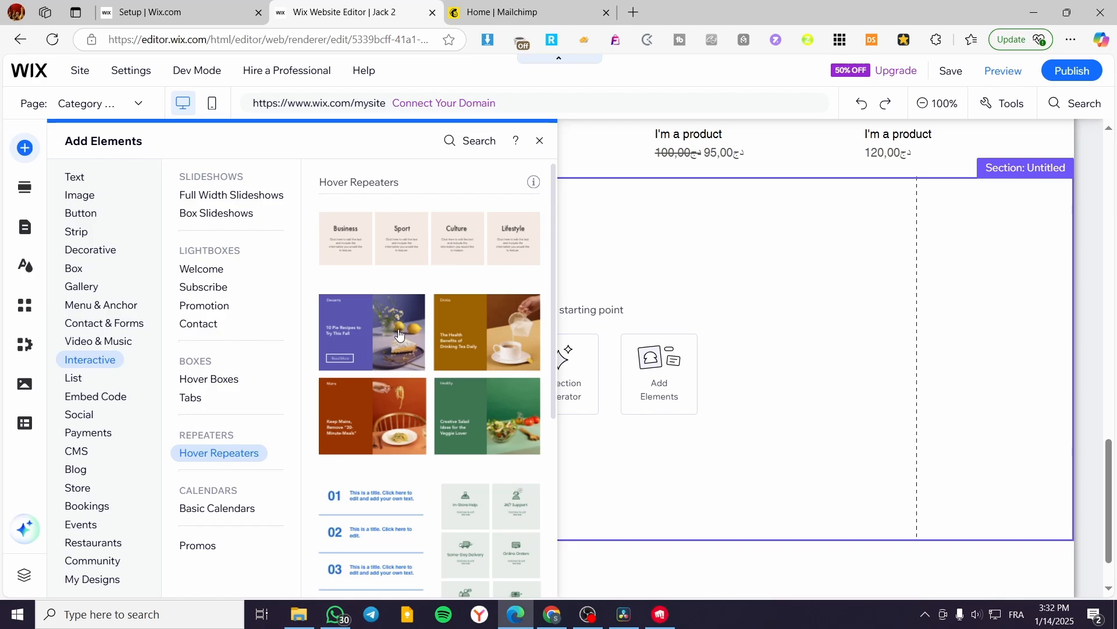
pyautogui.moveTo(410, 330); pyautogui.dragTo(496, 304)
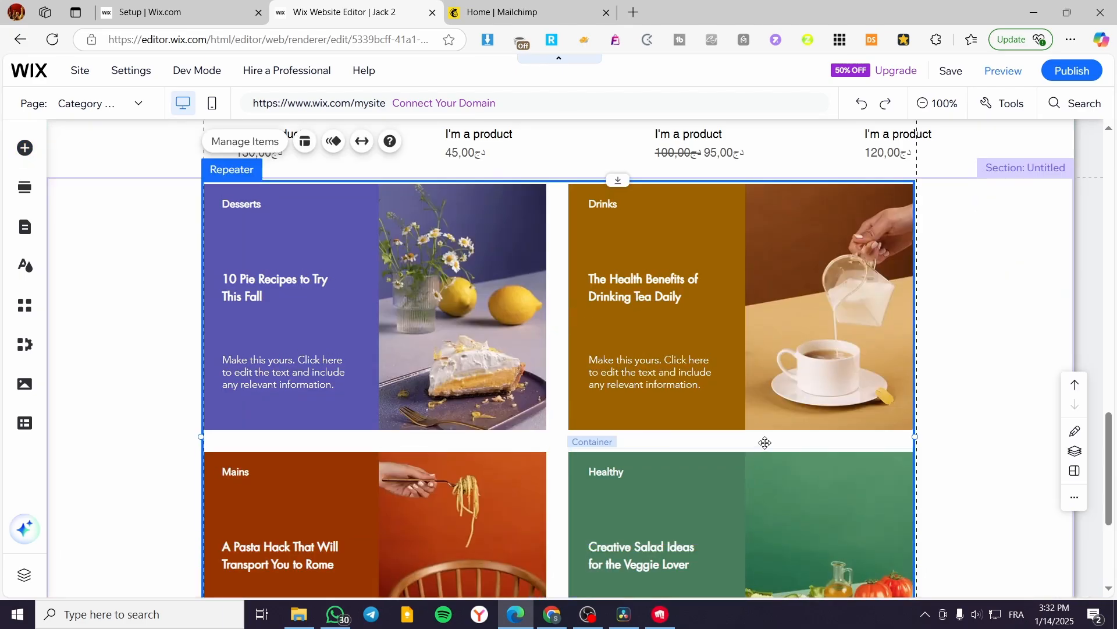
pyautogui.scroll(-4, 765, 442)
pyautogui.scroll(6, 553, 394)
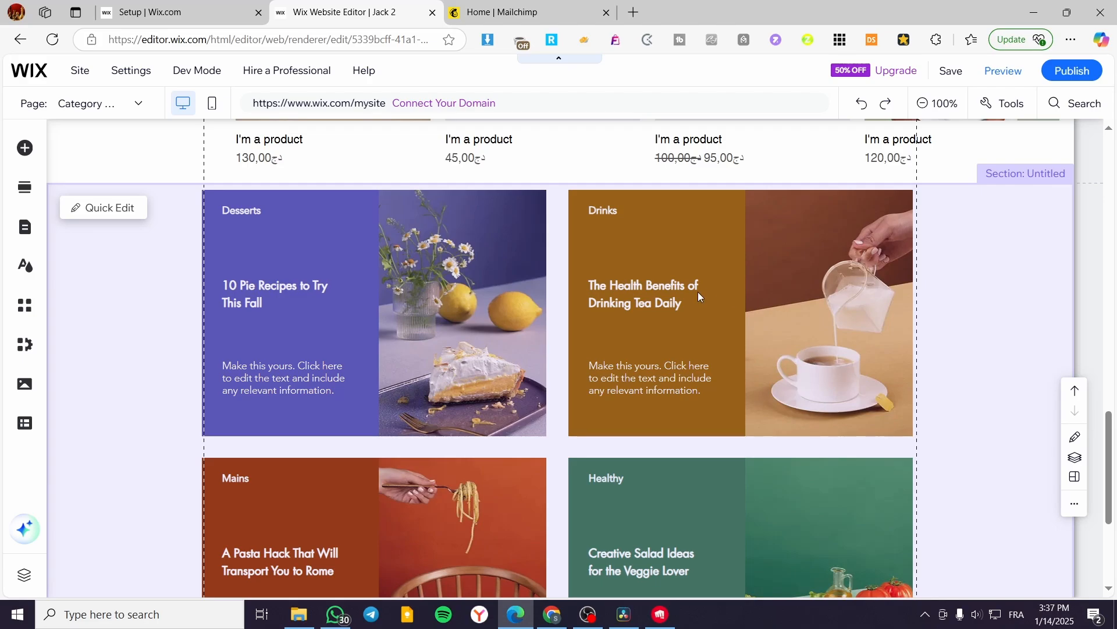
# Browse the available CMS presets that combine a collection with dynamic pages.
pyautogui.click(25, 428)
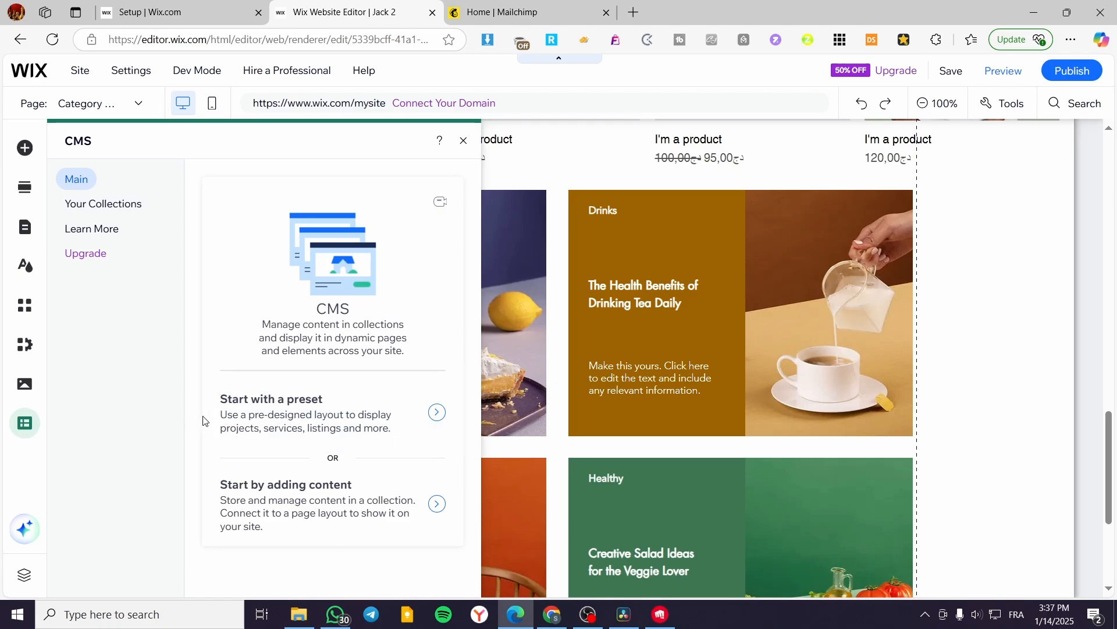
pyautogui.click(26, 147)
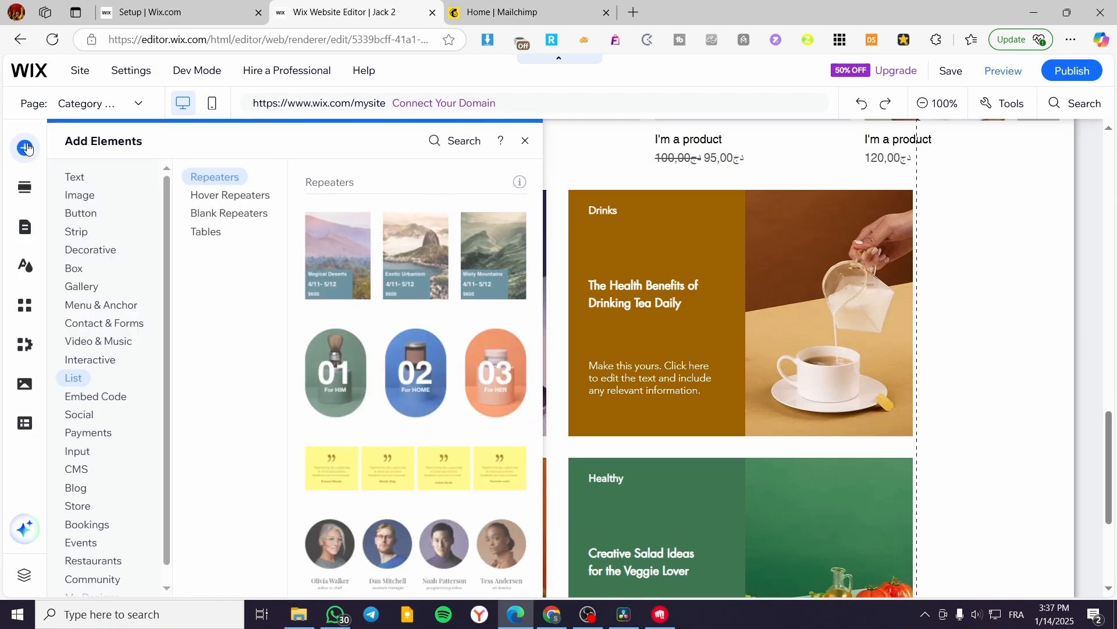
pyautogui.click(79, 469)
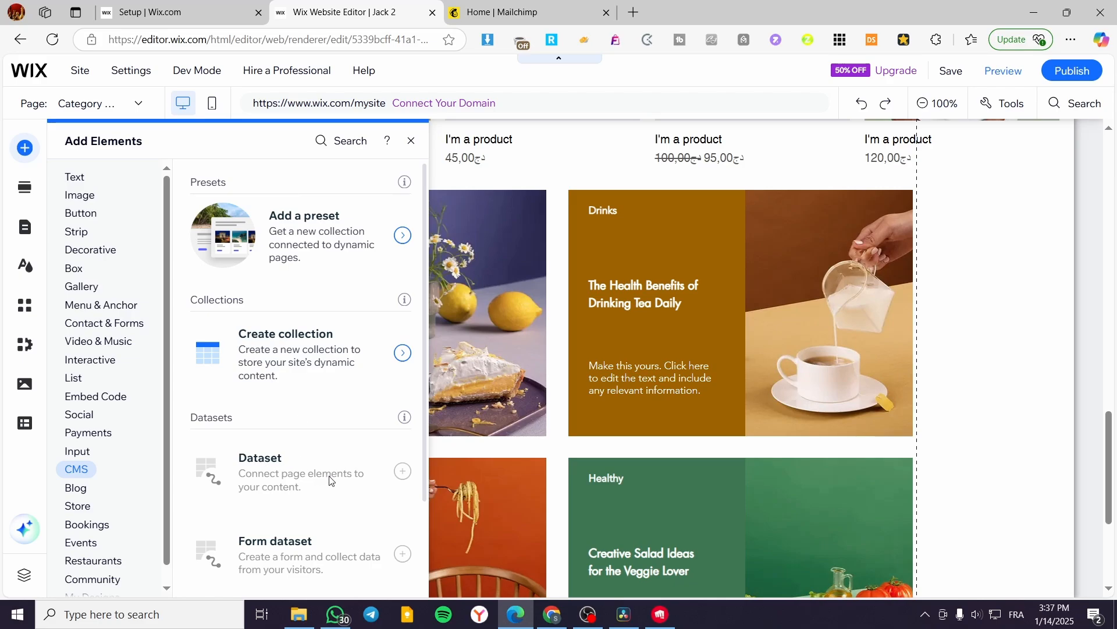
pyautogui.click(347, 235)
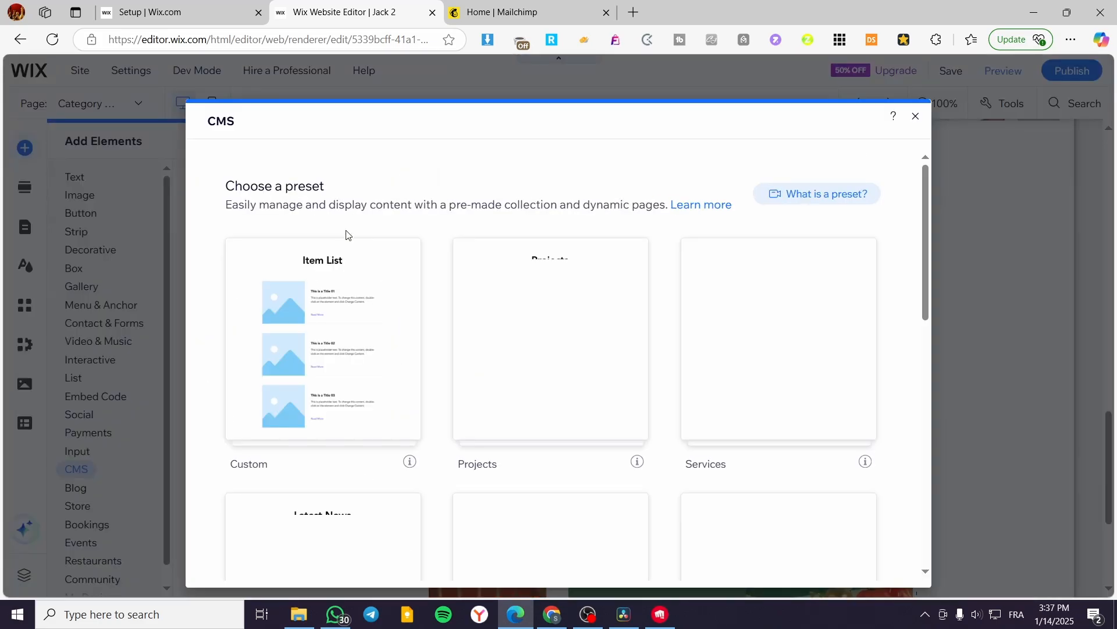
pyautogui.moveTo(362, 357)
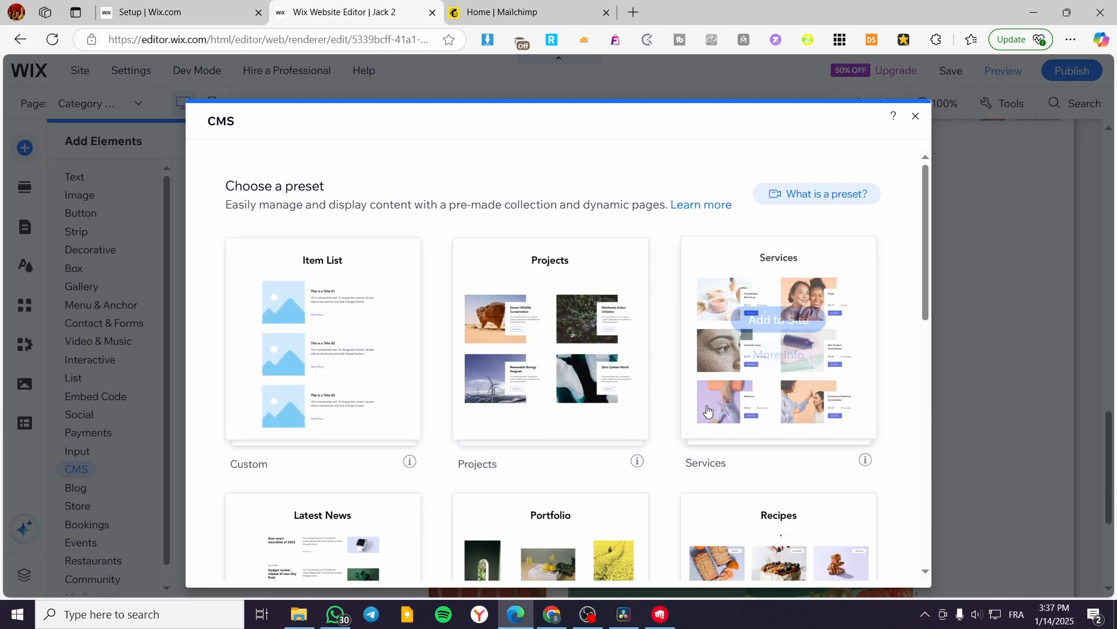
pyautogui.scroll(-5, 636, 394)
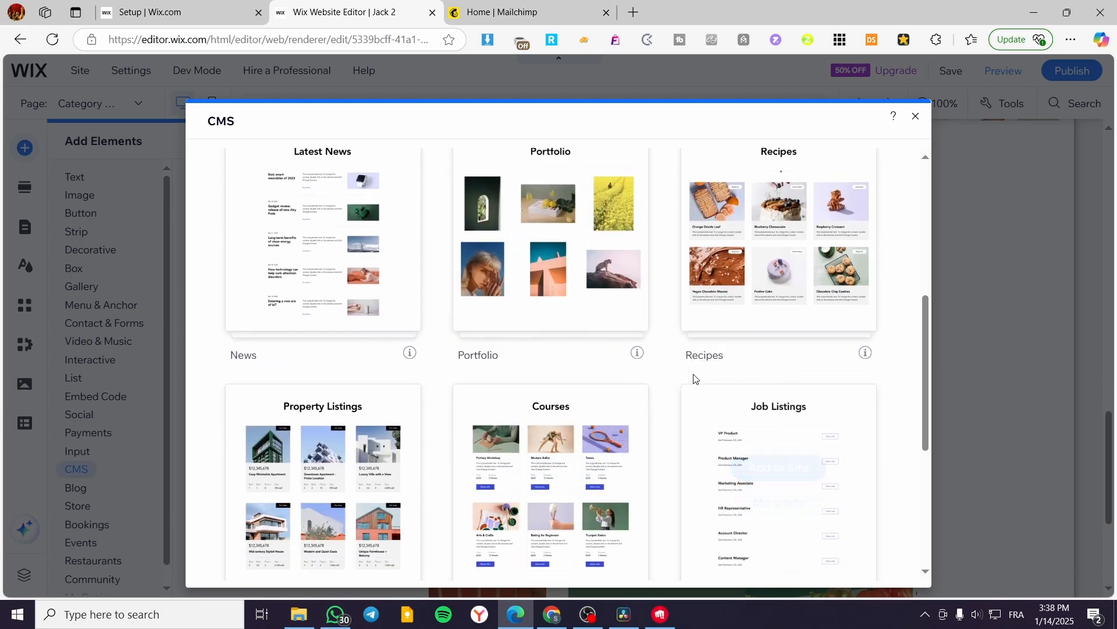
pyautogui.scroll(-1, 362, 429)
pyautogui.click(915, 116)
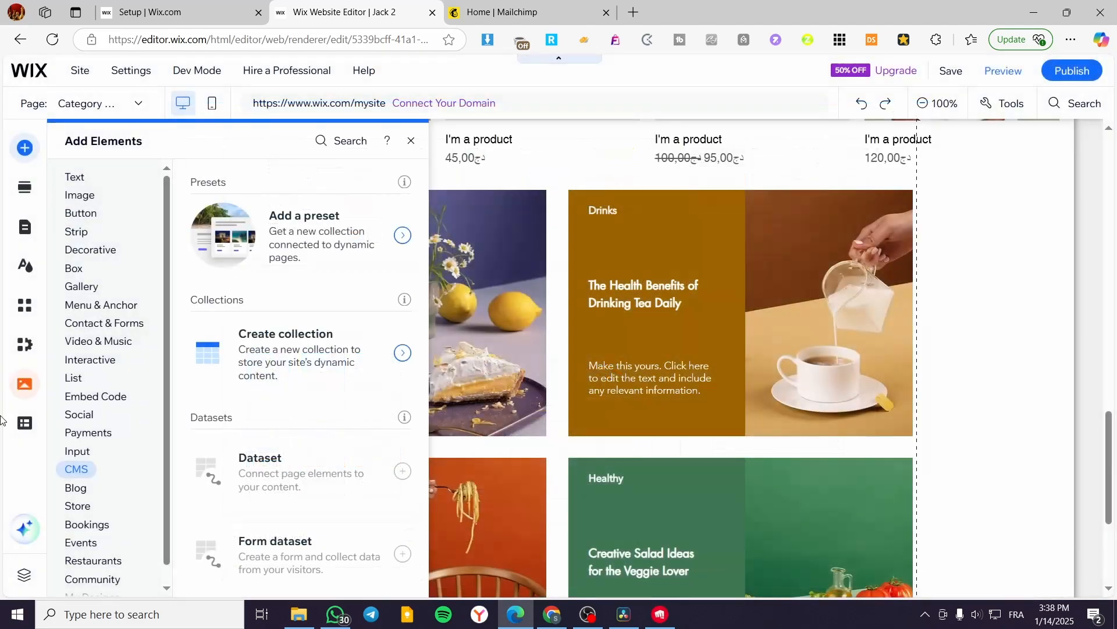
# Start creating a new CMS collection with the Create with AI option.
pyautogui.click(404, 353)
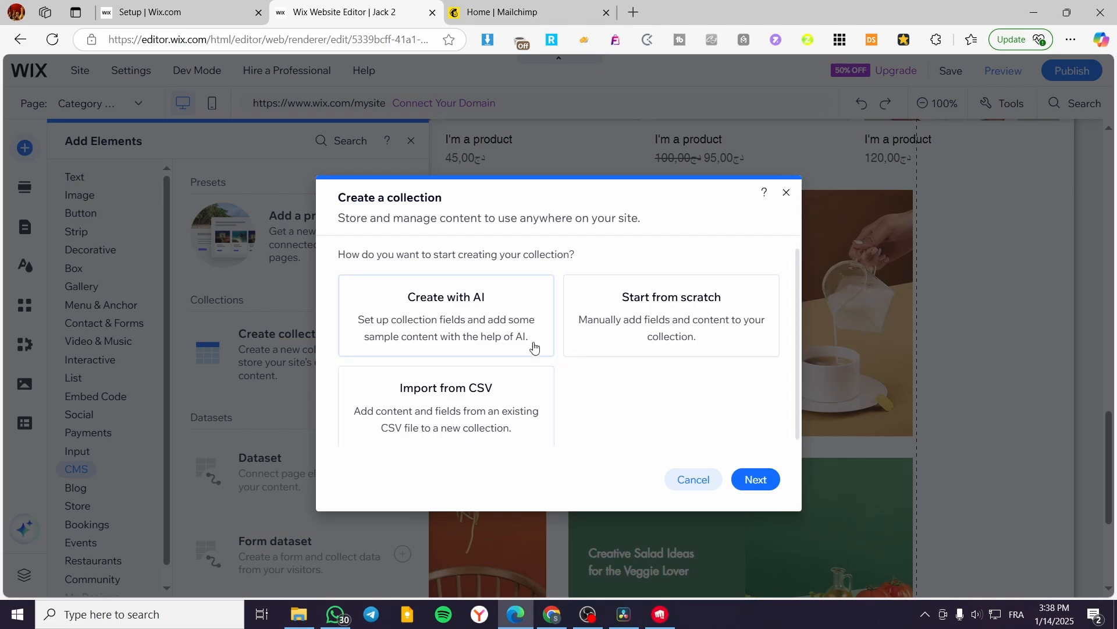
pyautogui.click(474, 317)
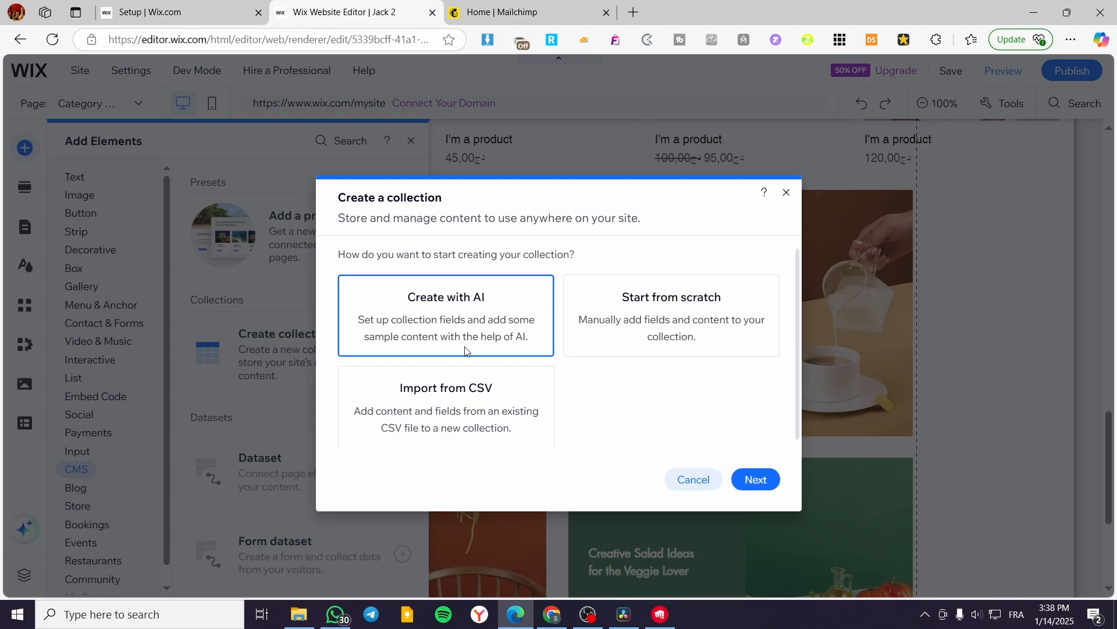
pyautogui.click(764, 487)
# Name the AI collection Products and describe it as "List of random products type of clothes of 6 items".
pyautogui.click(633, 231)
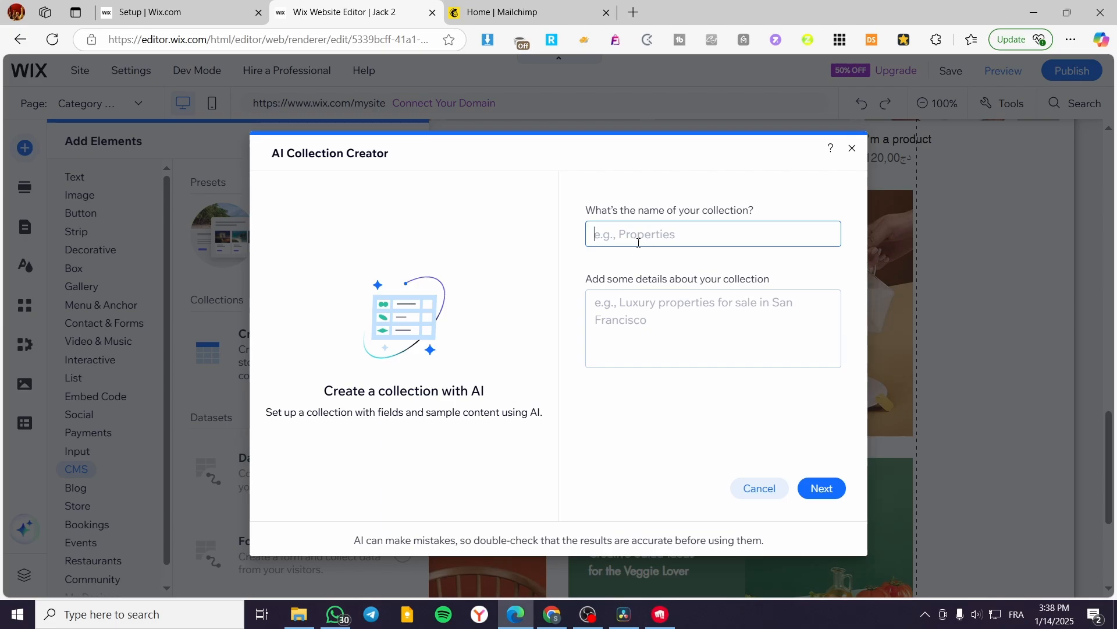
pyautogui.write('Products')
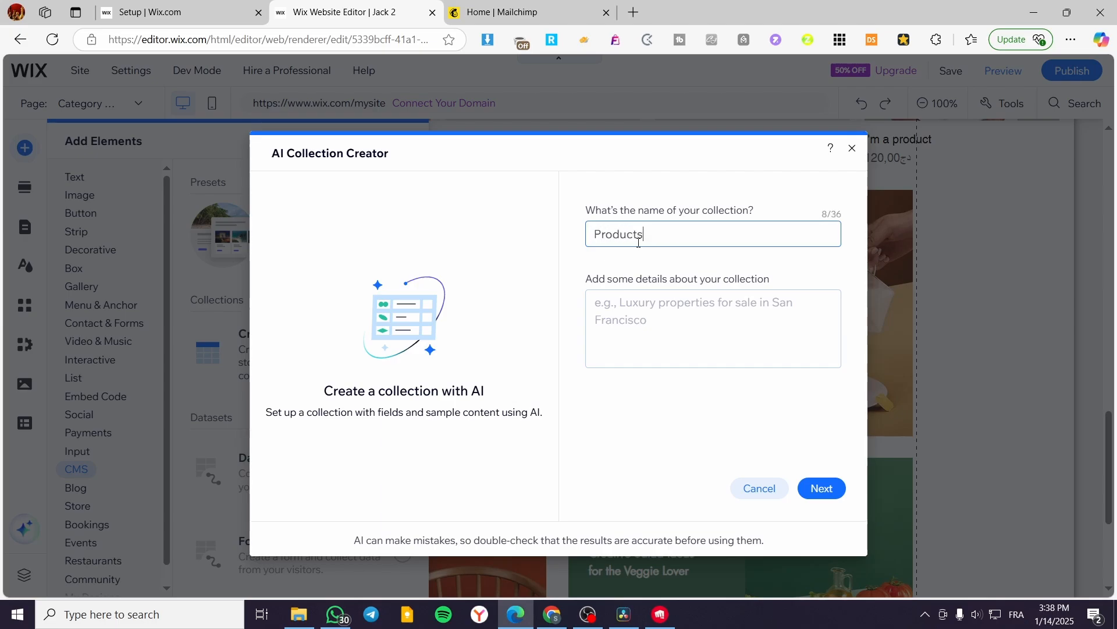
pyautogui.click(629, 340)
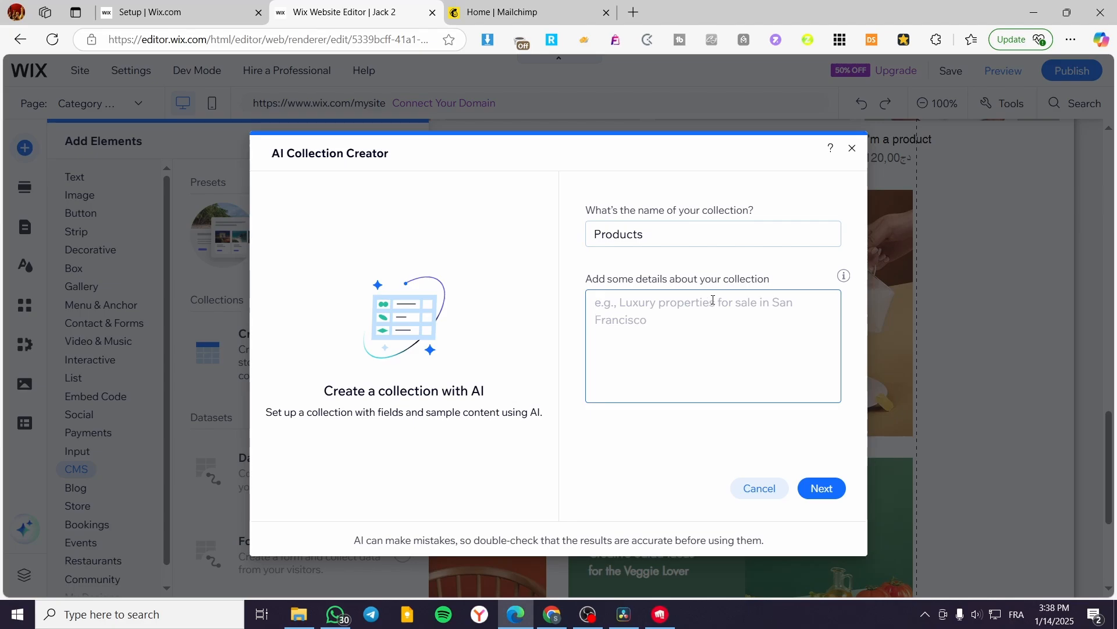
pyautogui.write('L')
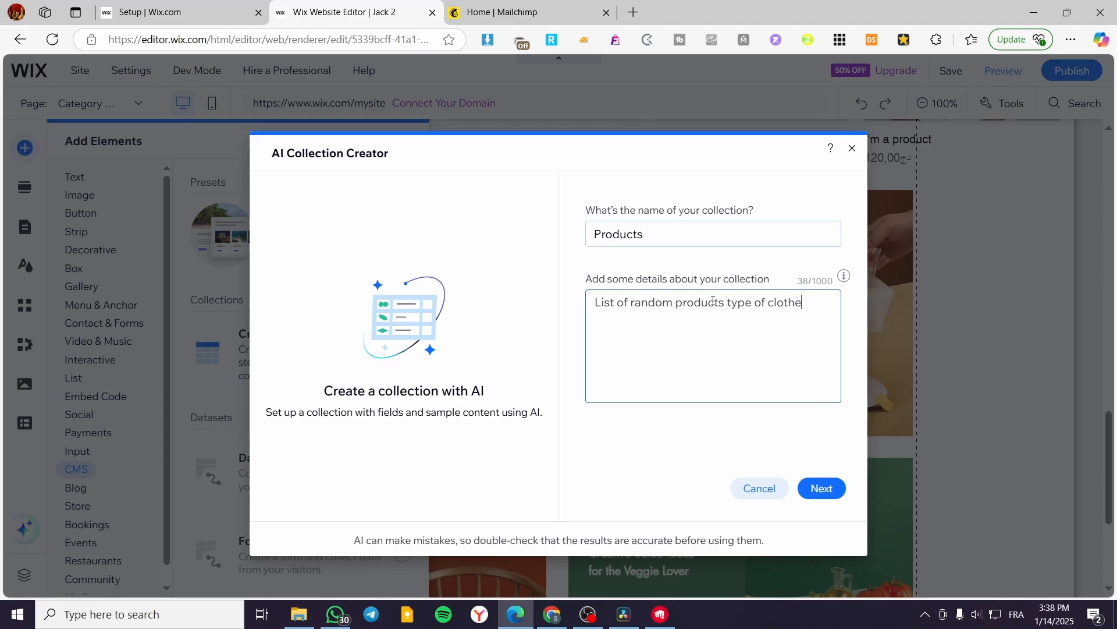
pyautogui.write('s of 6 items')
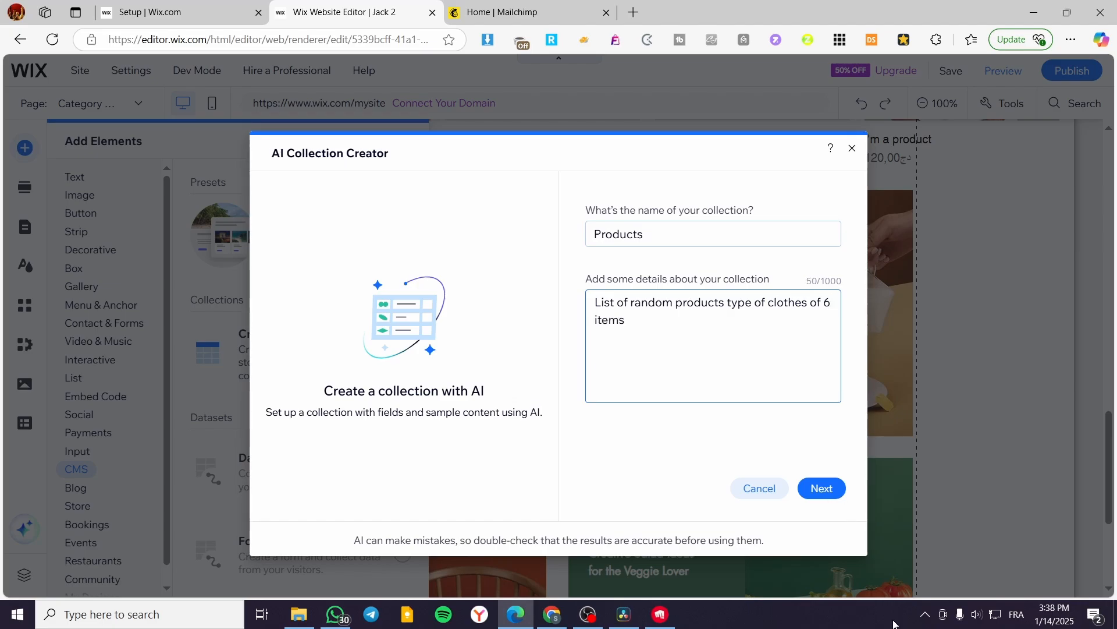
# Create the Products collection with all suggested fields and generated sample content, and return to the page.
pyautogui.click(823, 488)
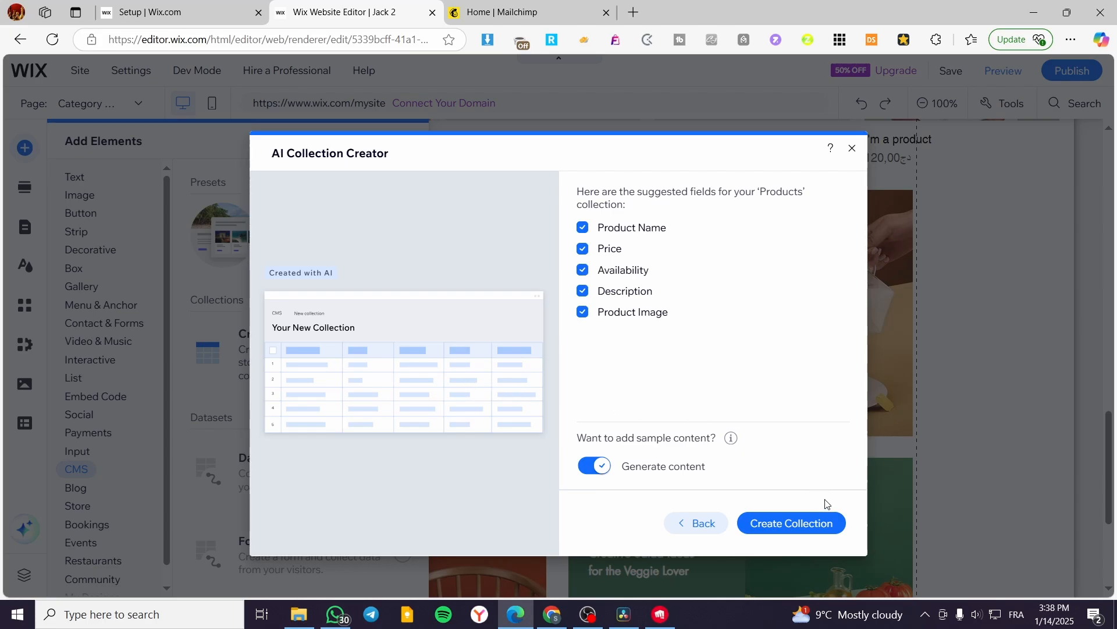
pyautogui.click(791, 525)
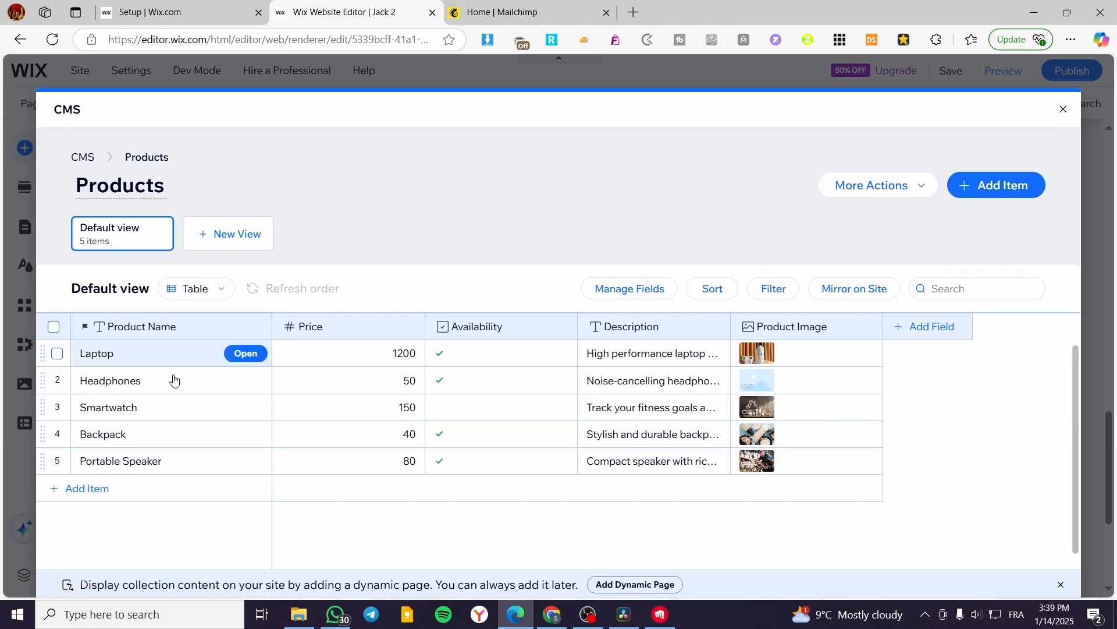
pyautogui.click(1064, 110)
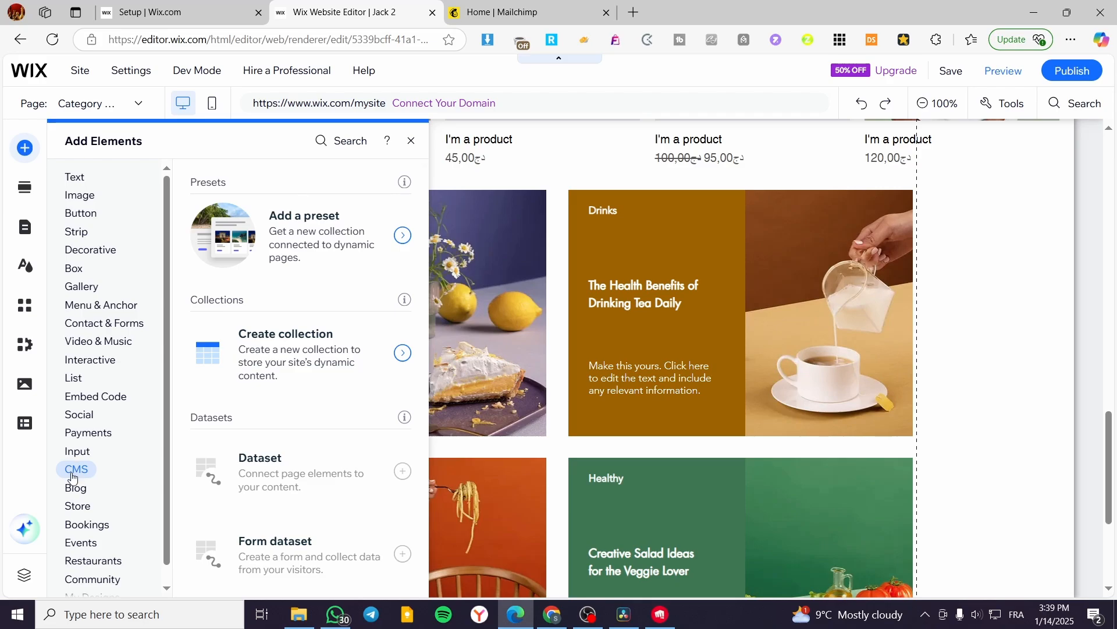
pyautogui.click(1029, 296)
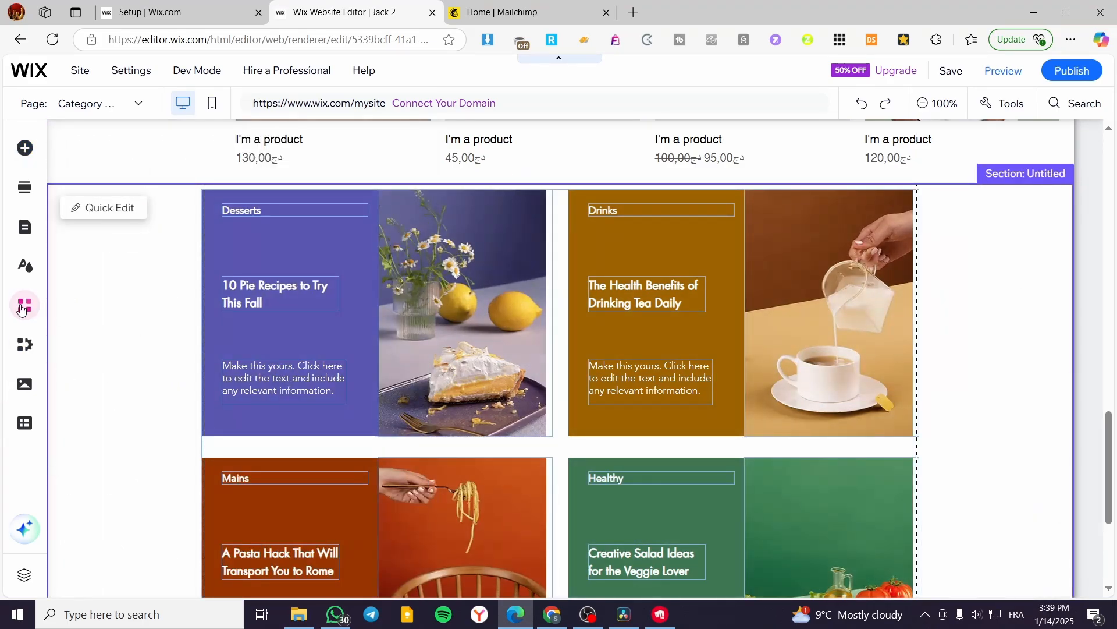
pyautogui.click(26, 424)
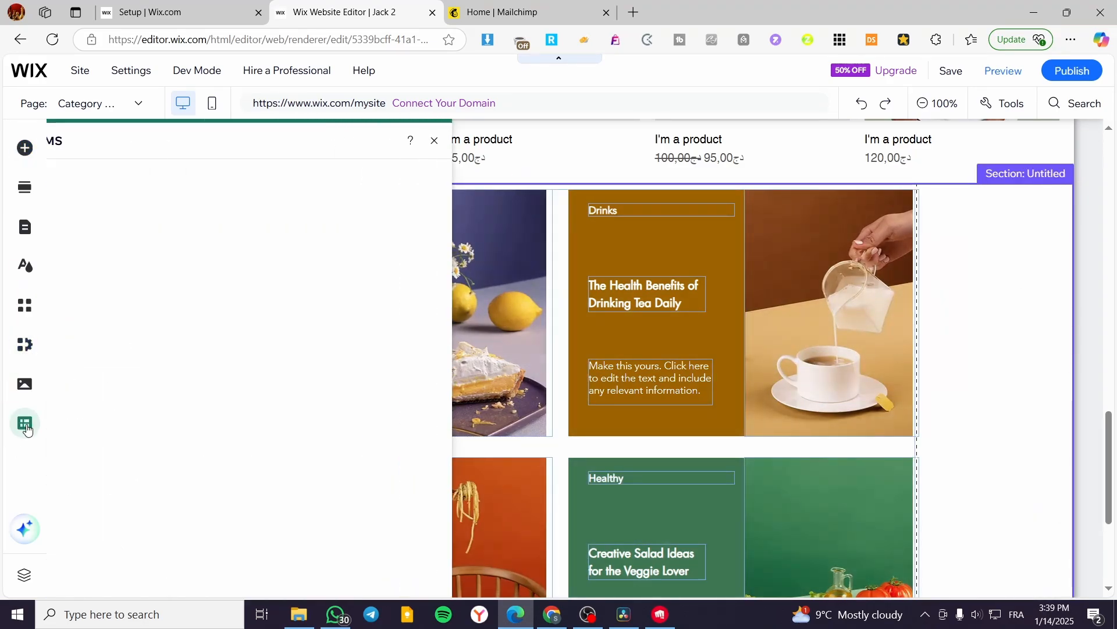
pyautogui.click(343, 395)
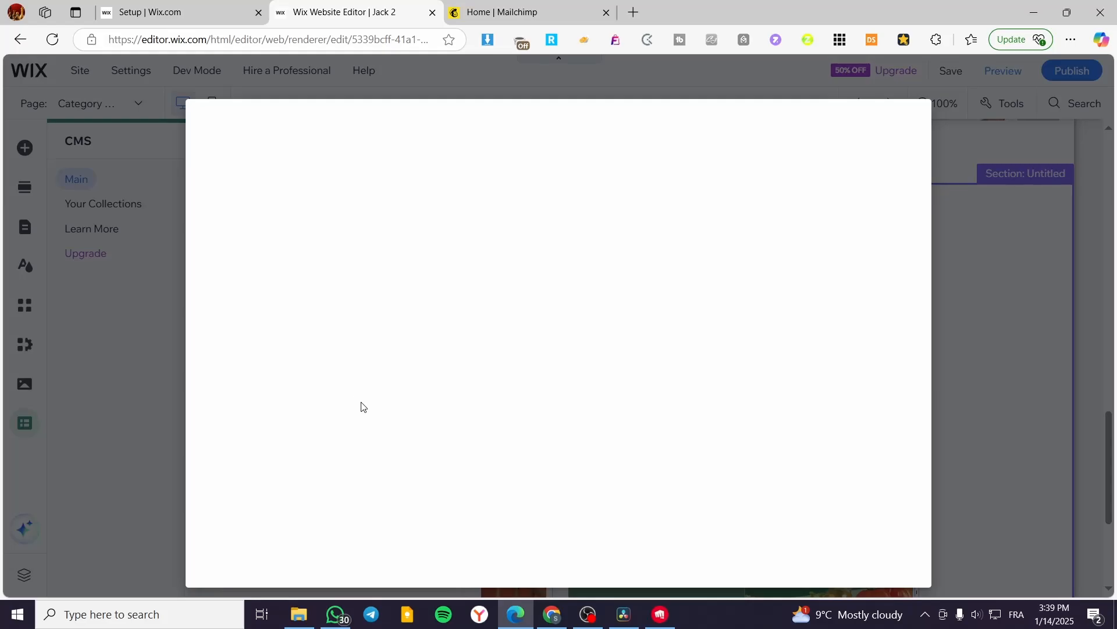
pyautogui.click(915, 116)
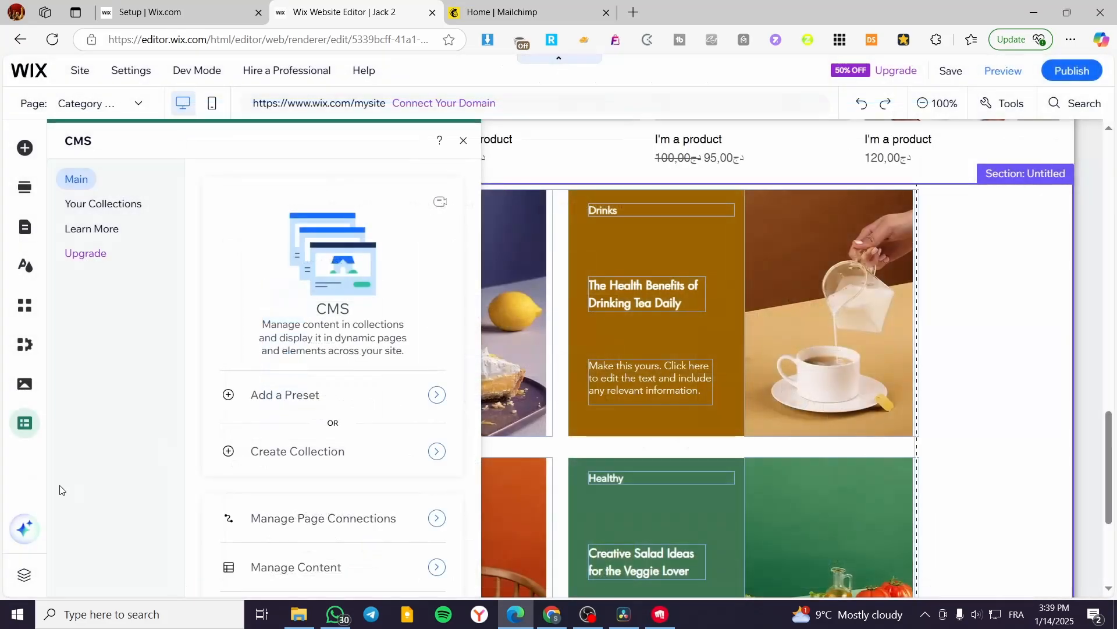
# Try to start a new dataset from the page's CMS connections.
pyautogui.scroll(-1, 344, 460)
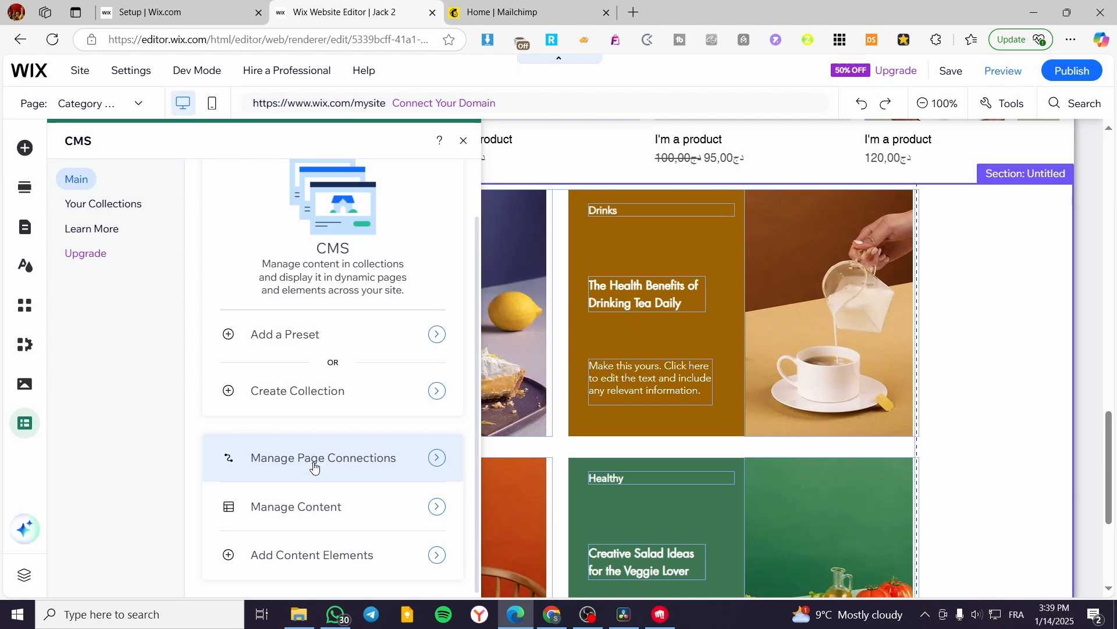
pyautogui.click(315, 458)
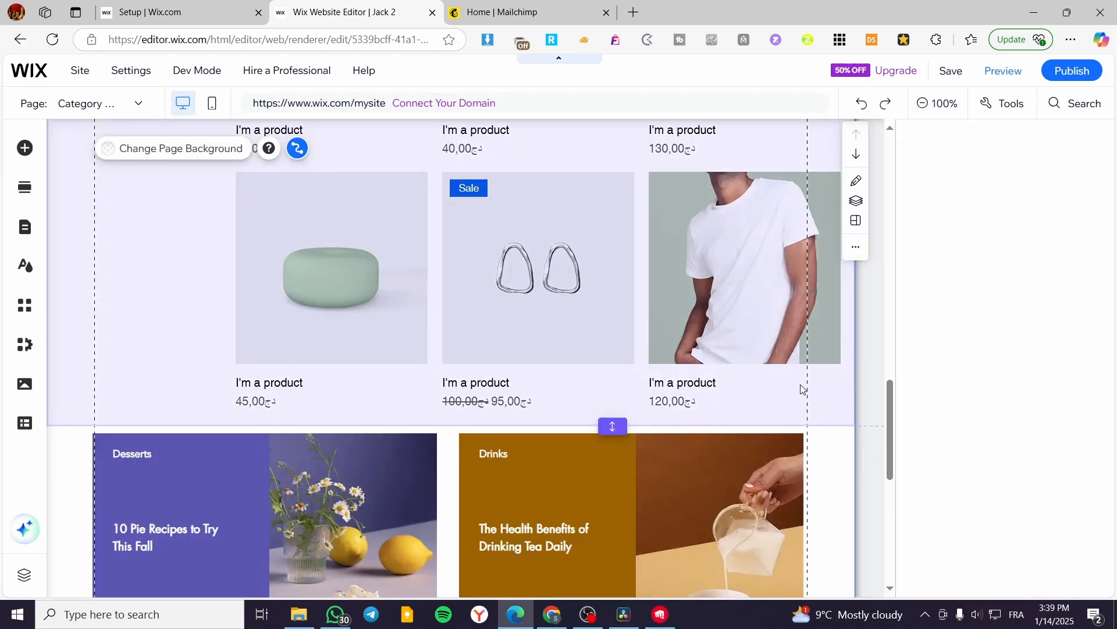
pyautogui.scroll(-5, 542, 354)
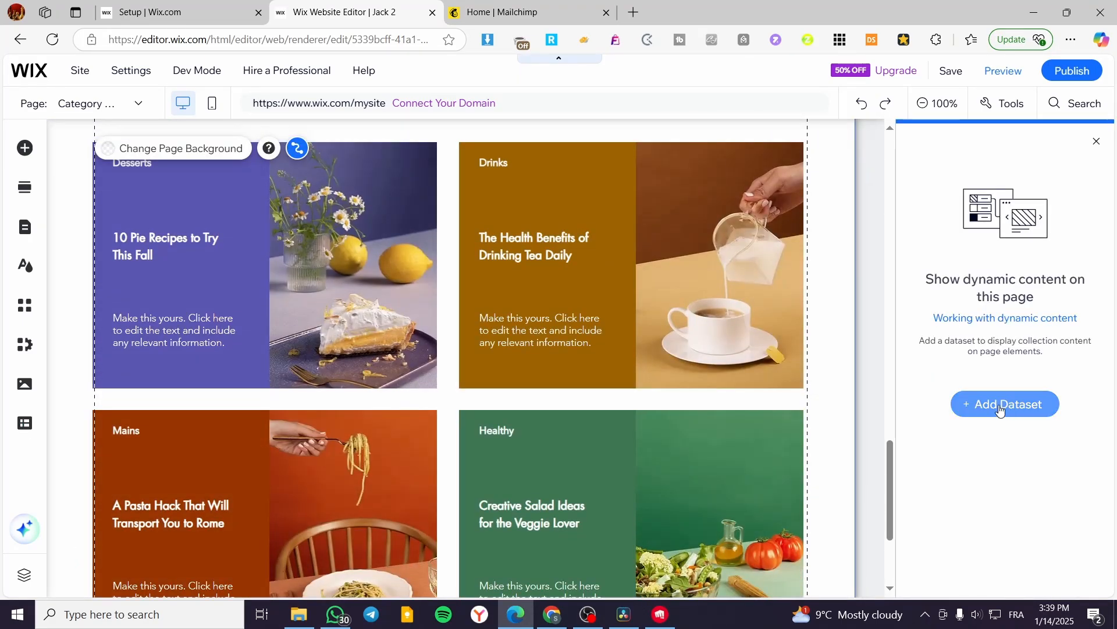
pyautogui.click(1000, 407)
pyautogui.moveTo(544, 212); pyautogui.dragTo(828, 222)
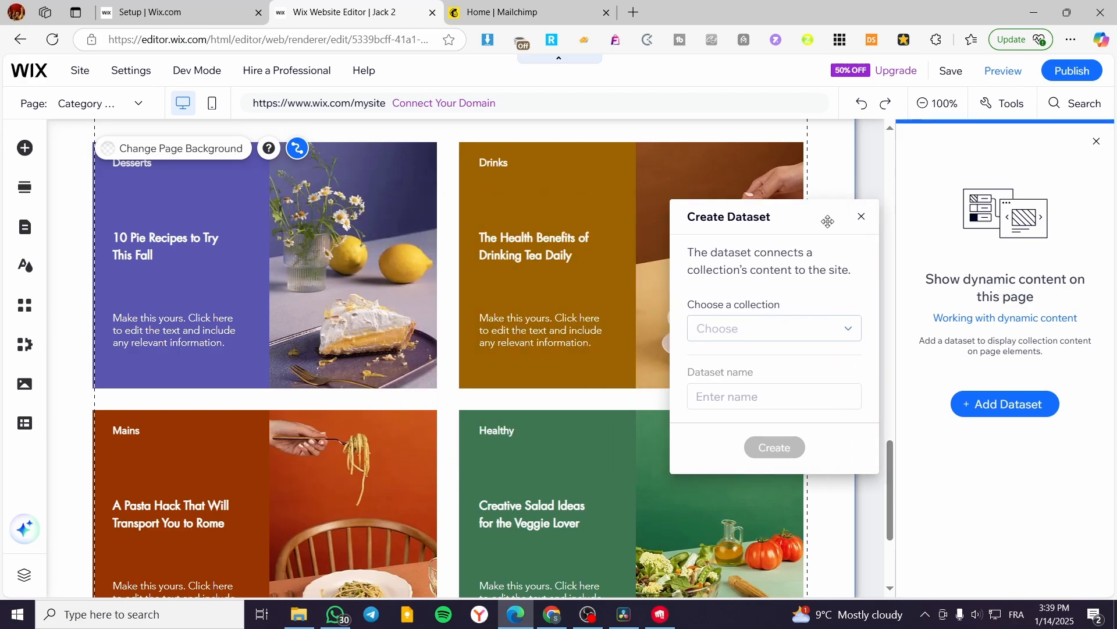
pyautogui.click(862, 216)
pyautogui.click(1097, 141)
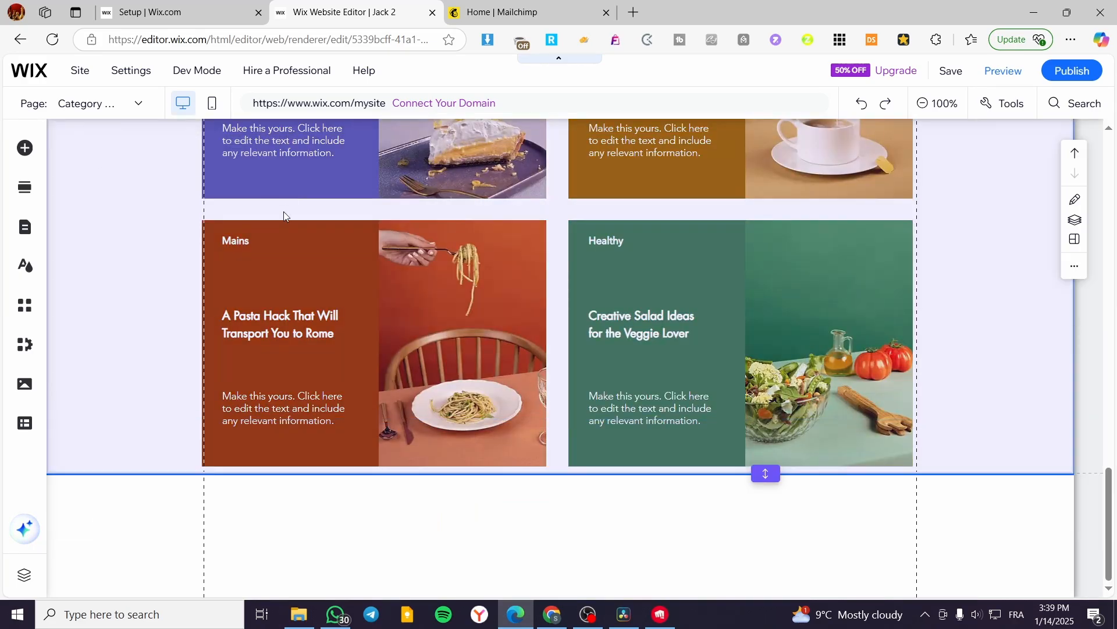
pyautogui.scroll(6, 314, 262)
pyautogui.scroll(-1, 299, 377)
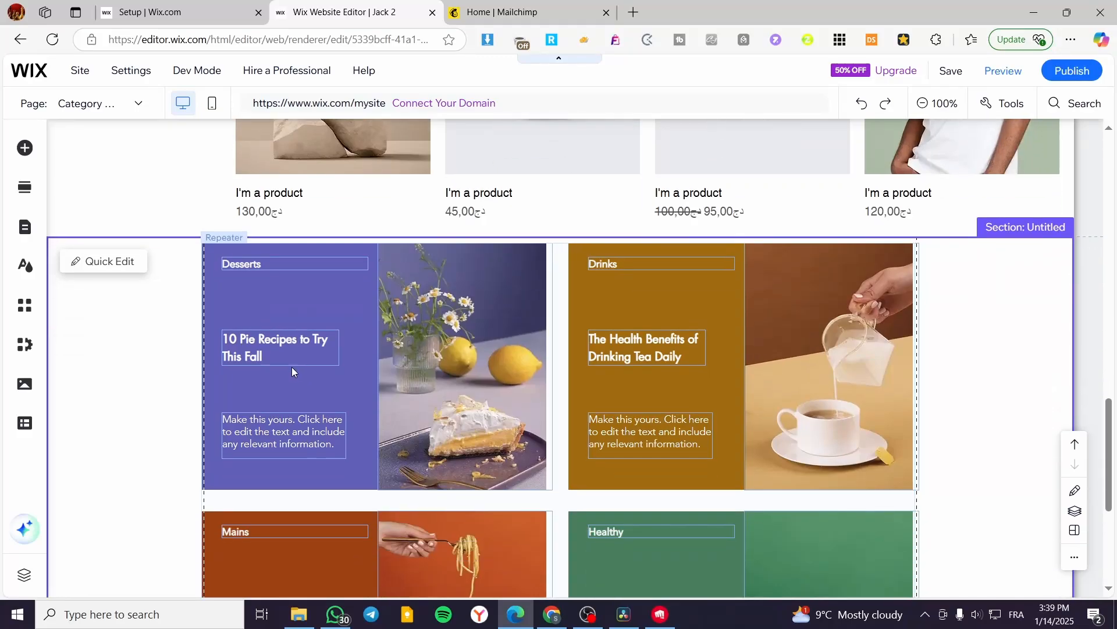
pyautogui.click(486, 298)
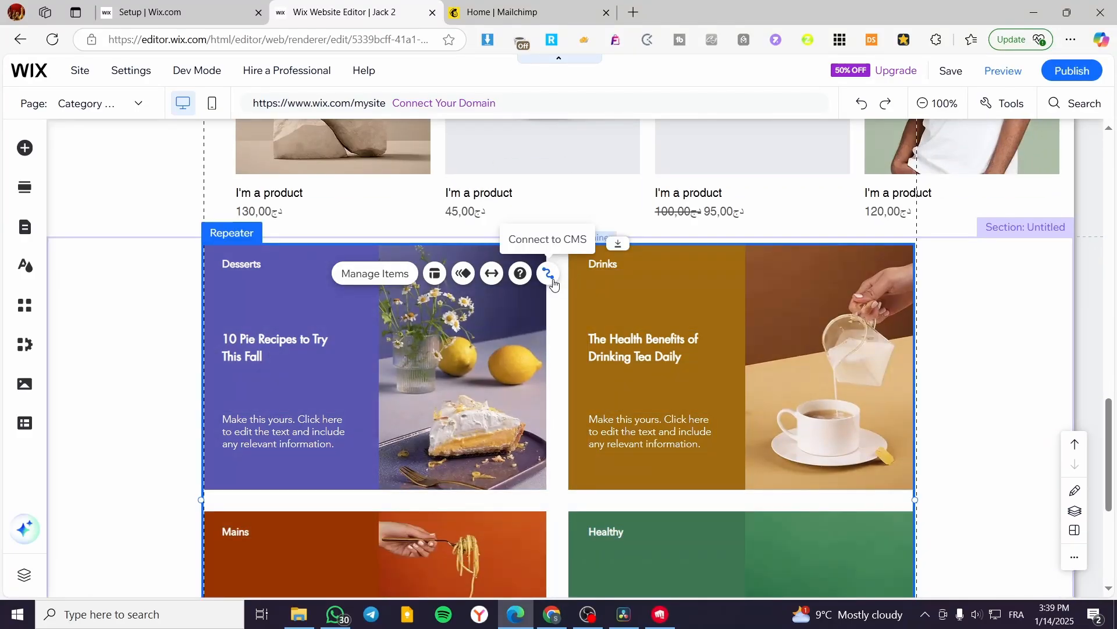
pyautogui.click(662, 315)
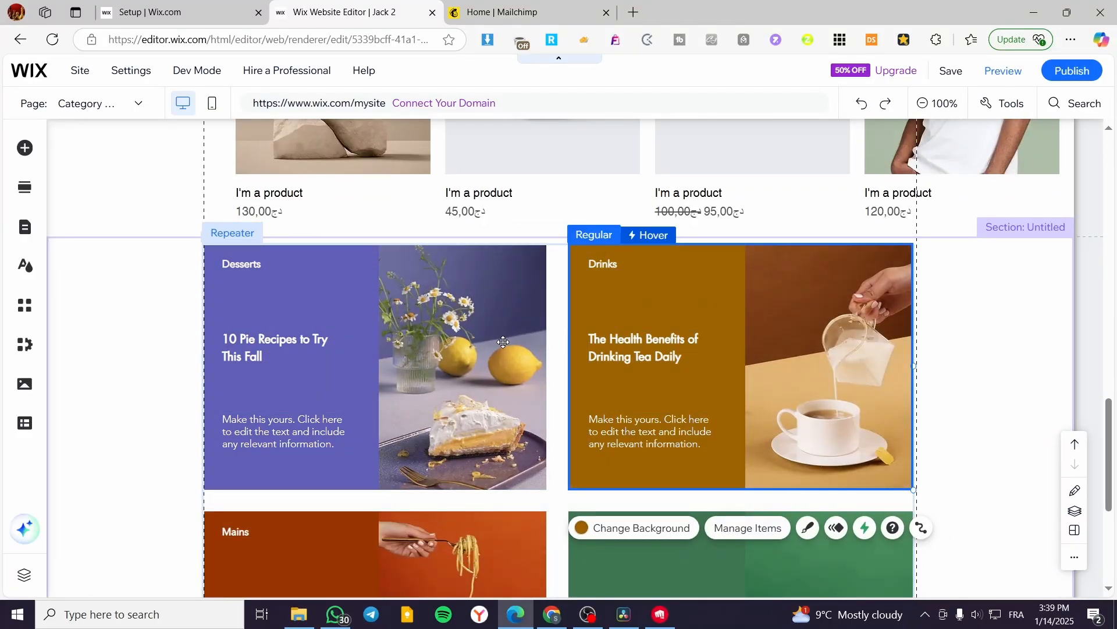
pyautogui.click(503, 341)
pyautogui.click(555, 528)
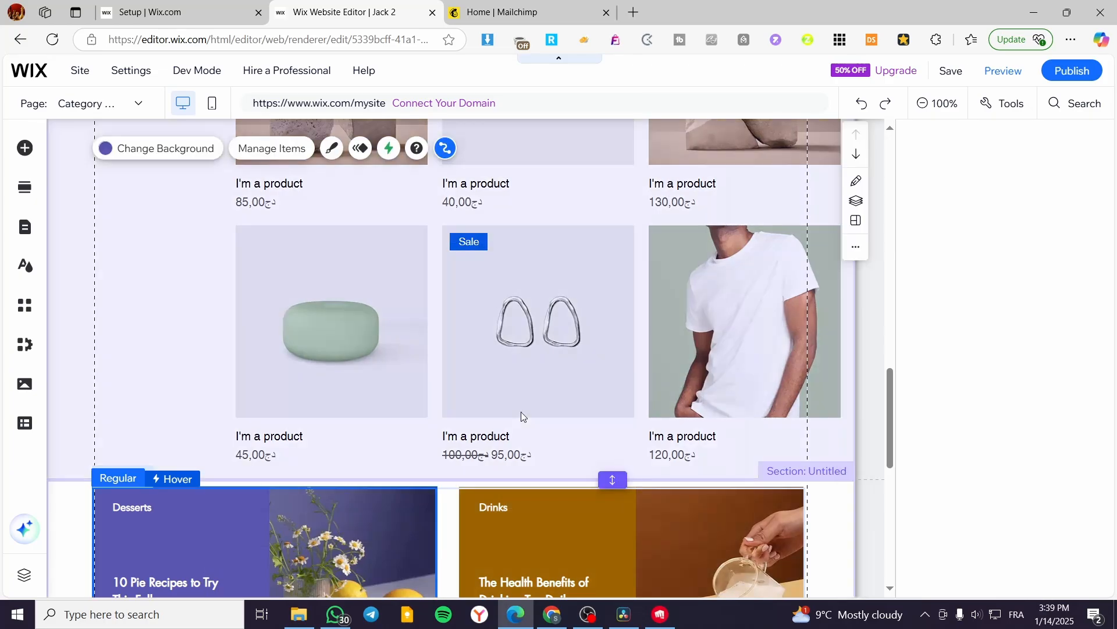
pyautogui.scroll(-5, 530, 407)
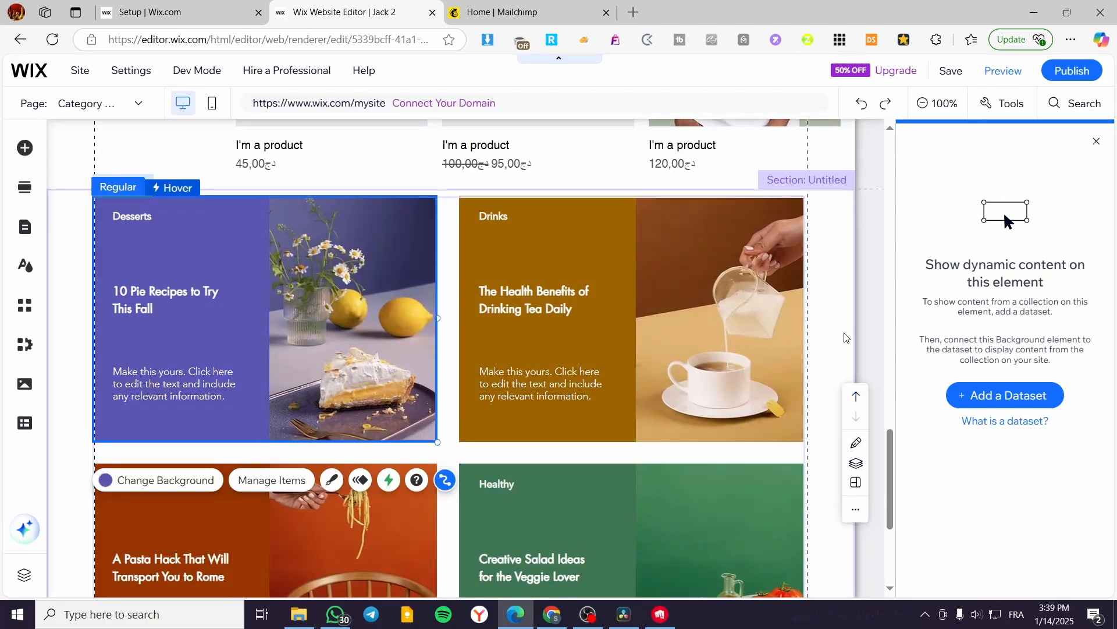
pyautogui.click(845, 335)
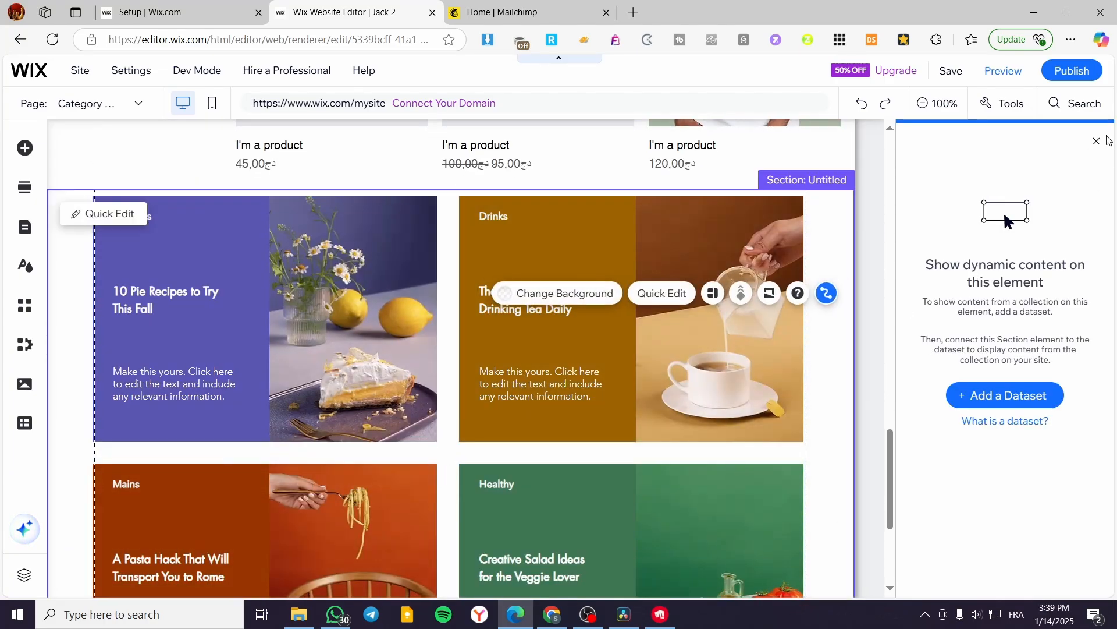
pyautogui.click(1097, 141)
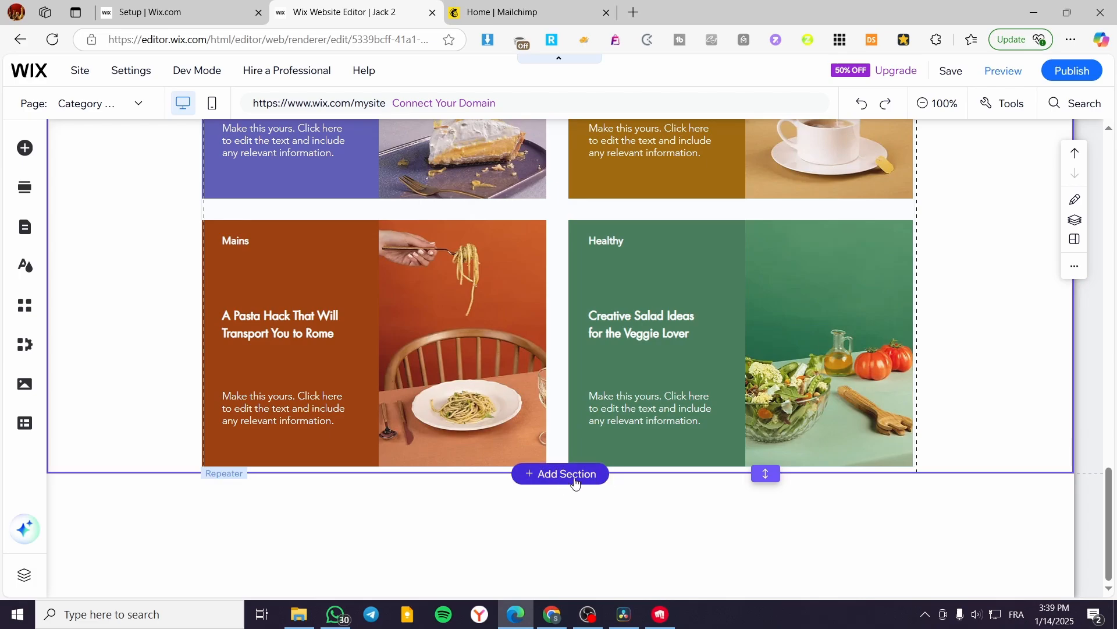
# Connect the whole recipe-card repeater to the CMS through a new dataset for the Products collection, named Products dataset.
pyautogui.scroll(3, 600, 444)
pyautogui.click(462, 325)
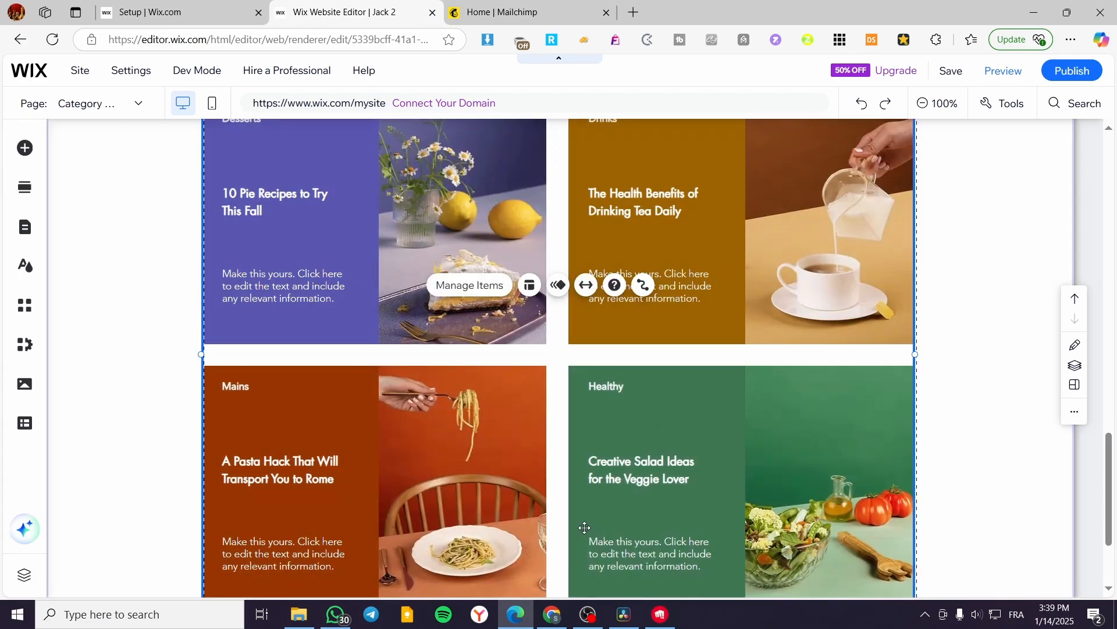
pyautogui.click(643, 285)
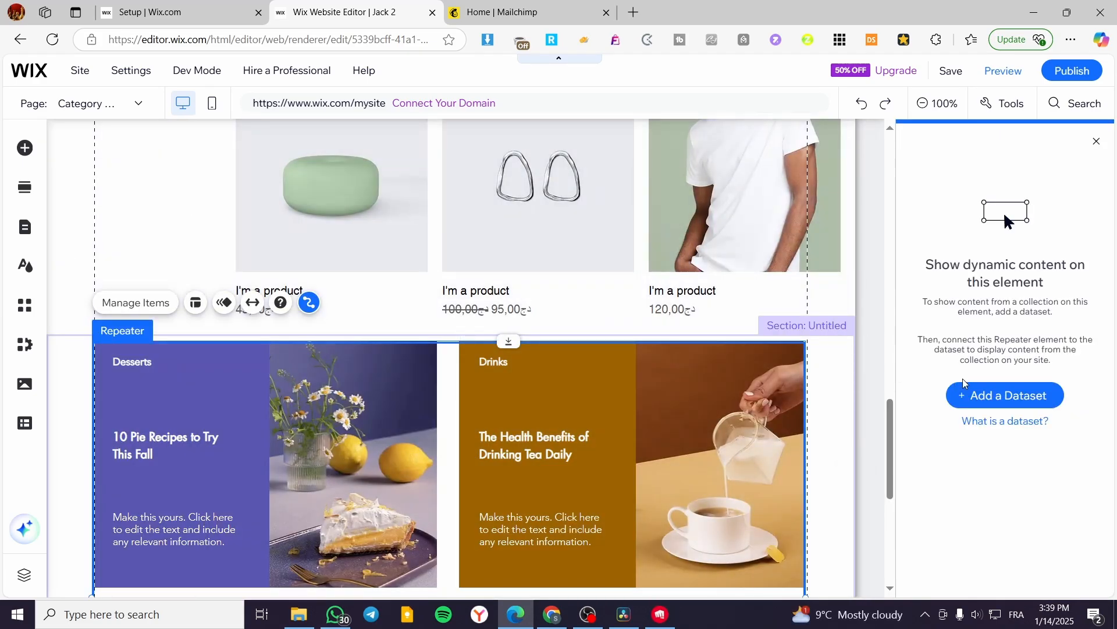
pyautogui.click(992, 396)
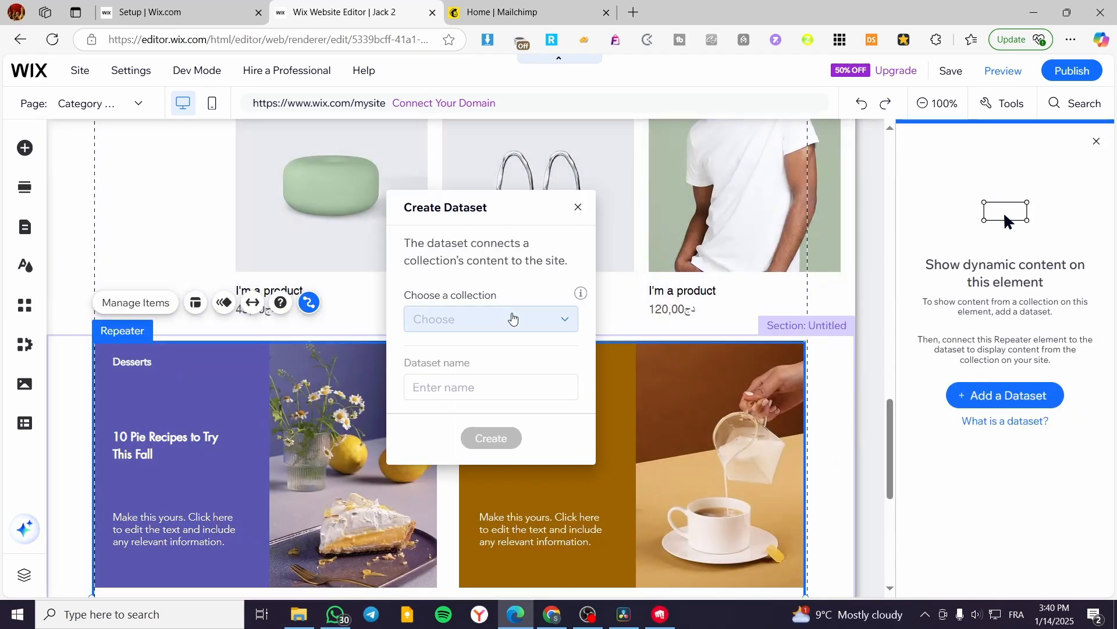
pyautogui.click(512, 317)
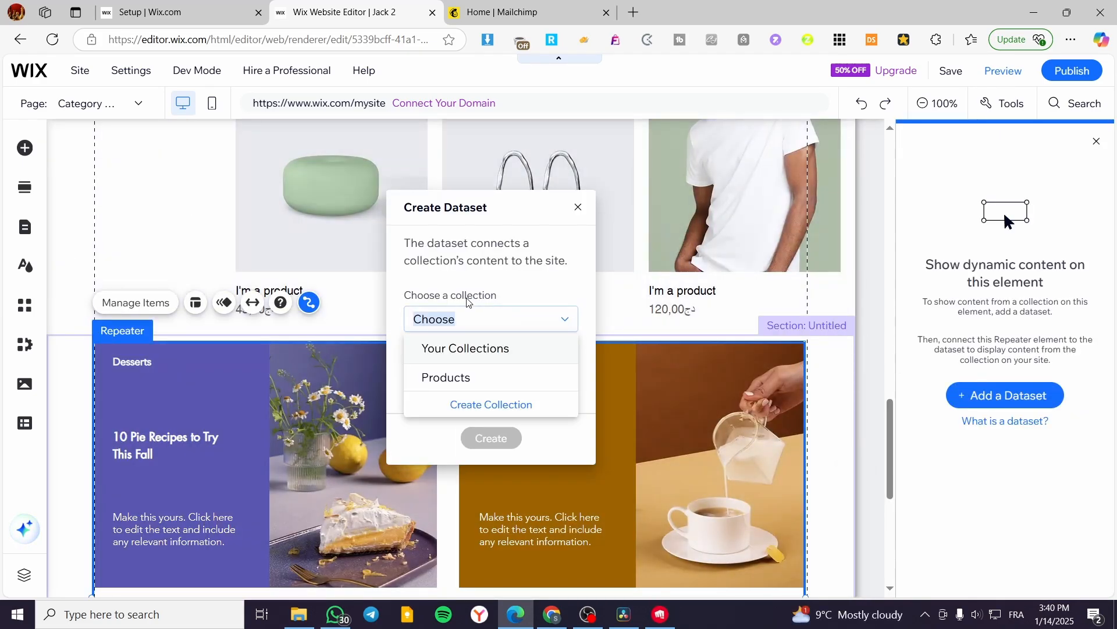
pyautogui.click(468, 378)
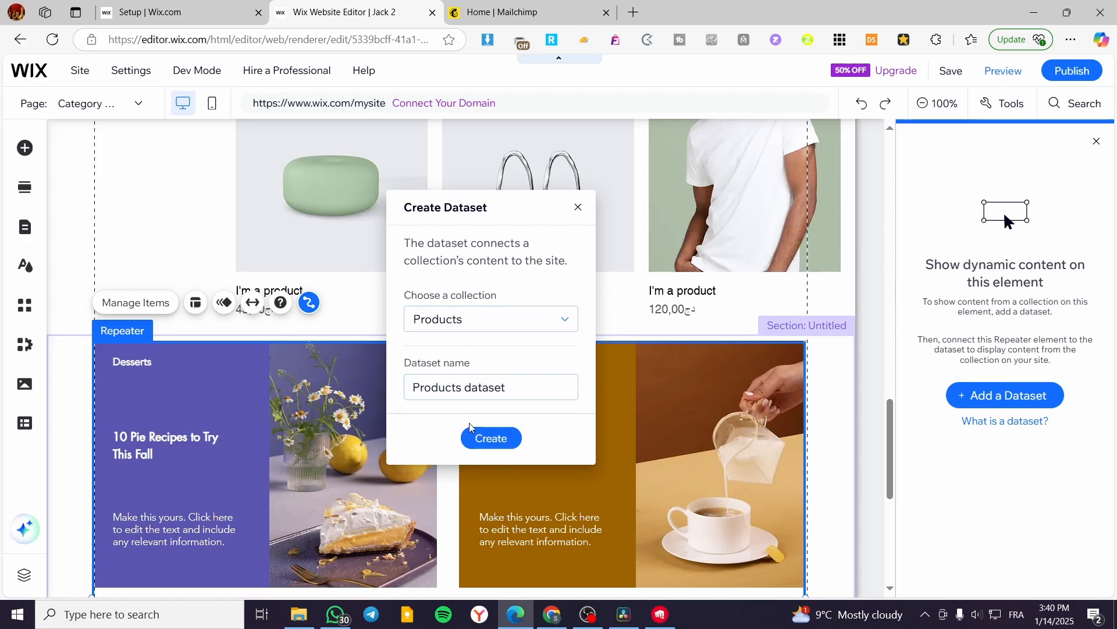
pyautogui.click(510, 446)
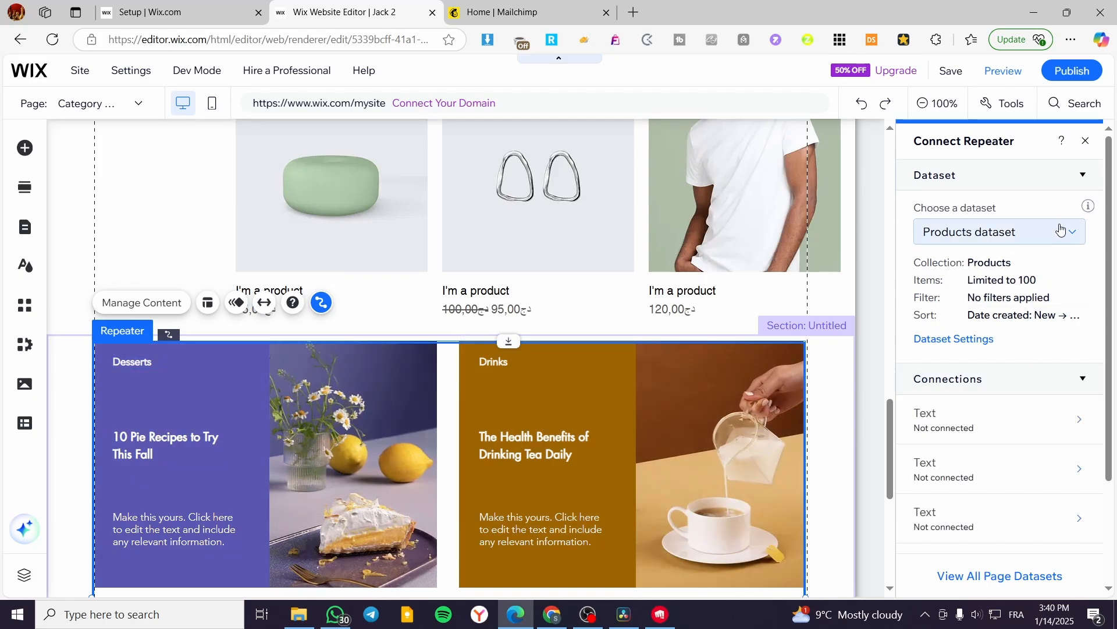
# Examine the recipe-card repeater's Products dataset connections and the fields available for its first text element, and close the connection settings.
pyautogui.scroll(-5, 626, 469)
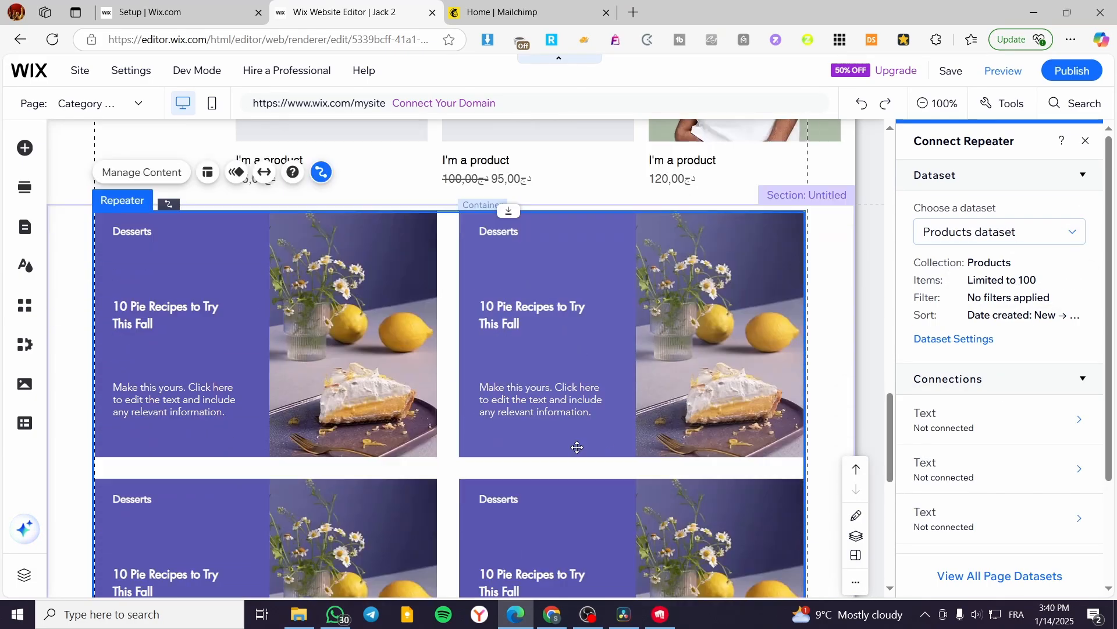
pyautogui.scroll(4, 479, 461)
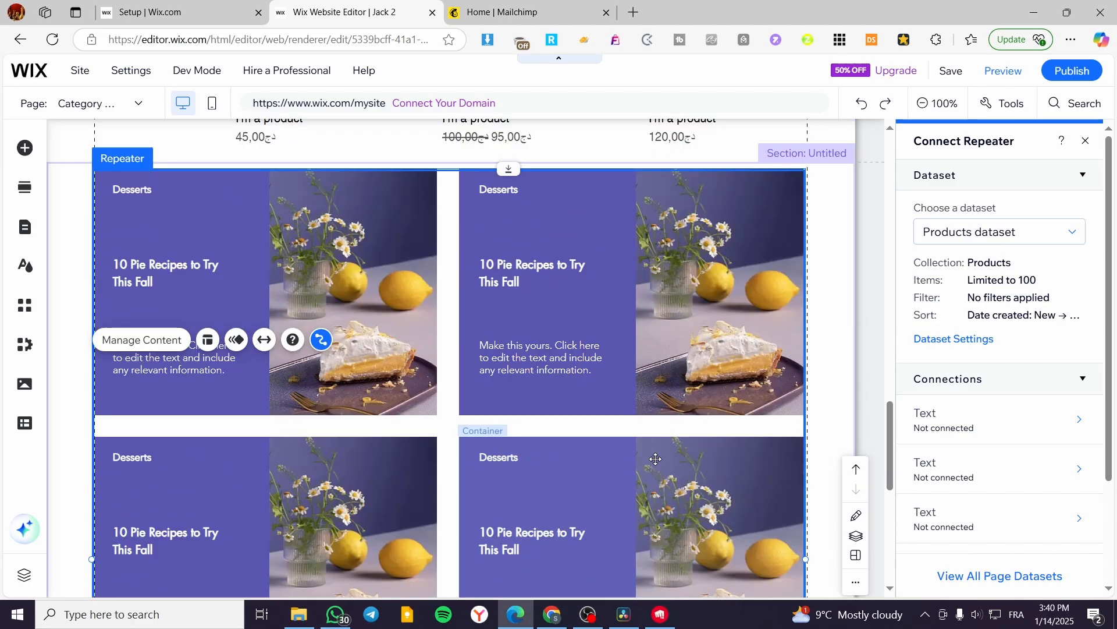
pyautogui.click(971, 232)
pyautogui.click(970, 233)
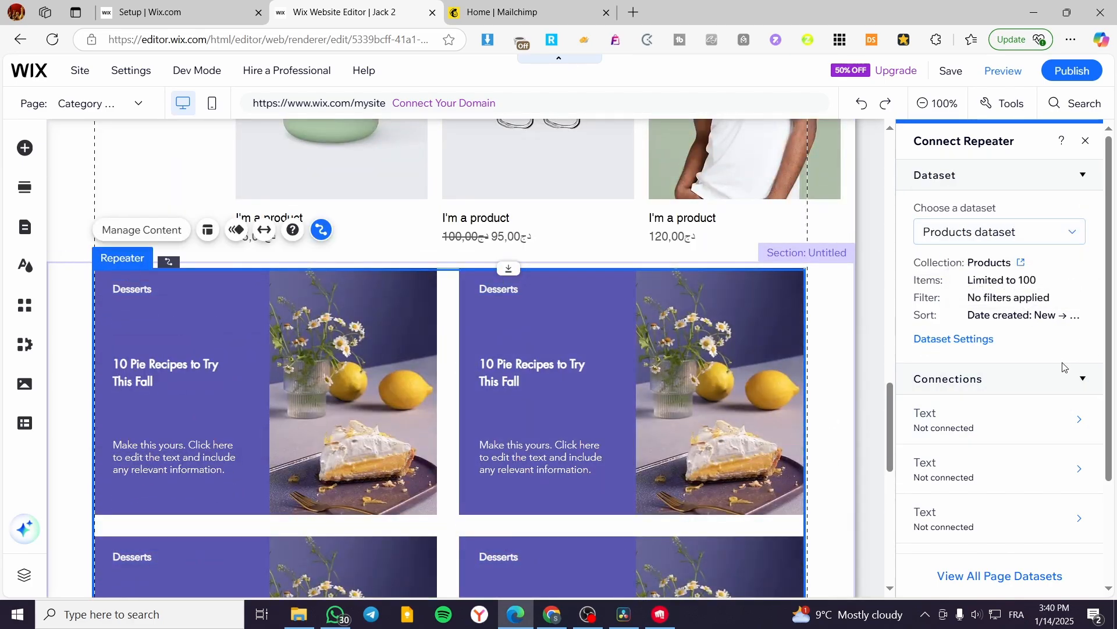
pyautogui.scroll(-1, 1052, 377)
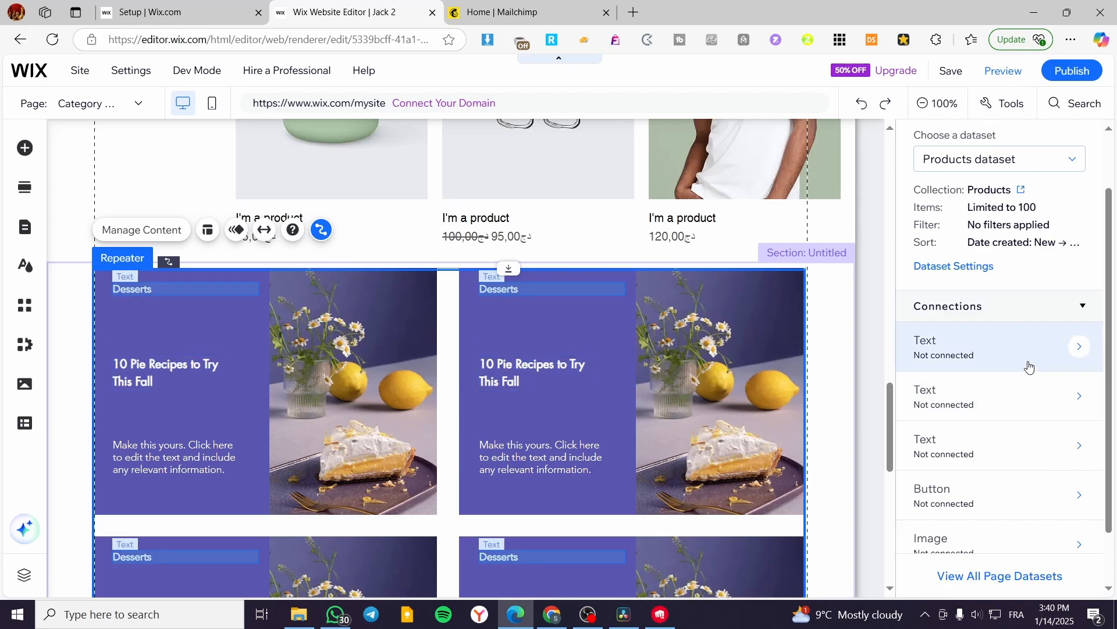
pyautogui.scroll(-1, 1042, 326)
pyautogui.click(1040, 283)
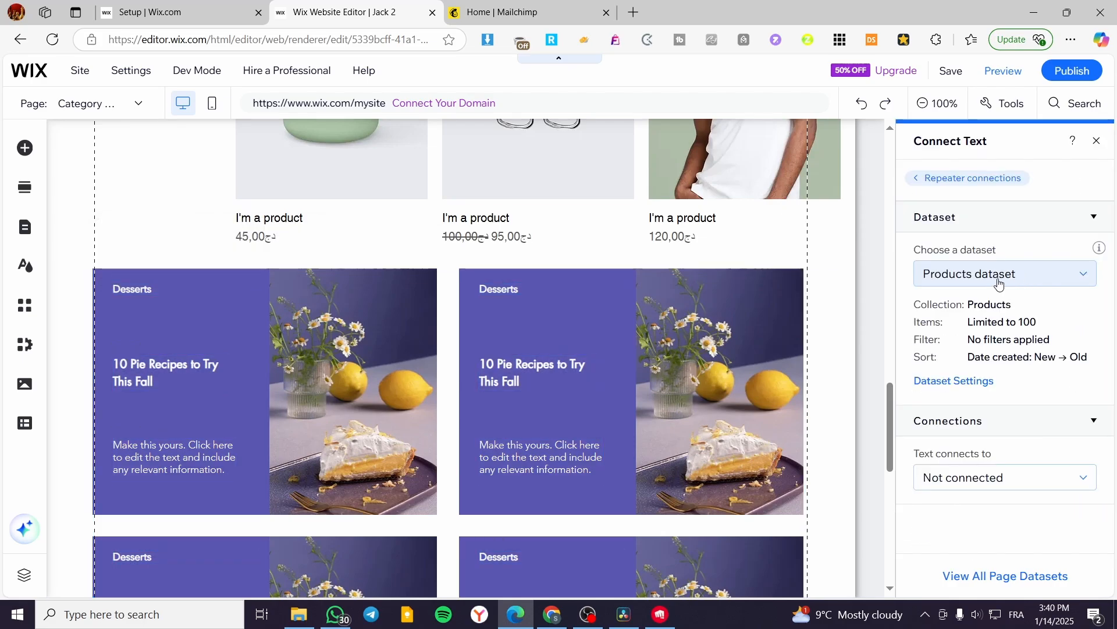
pyautogui.click(1026, 480)
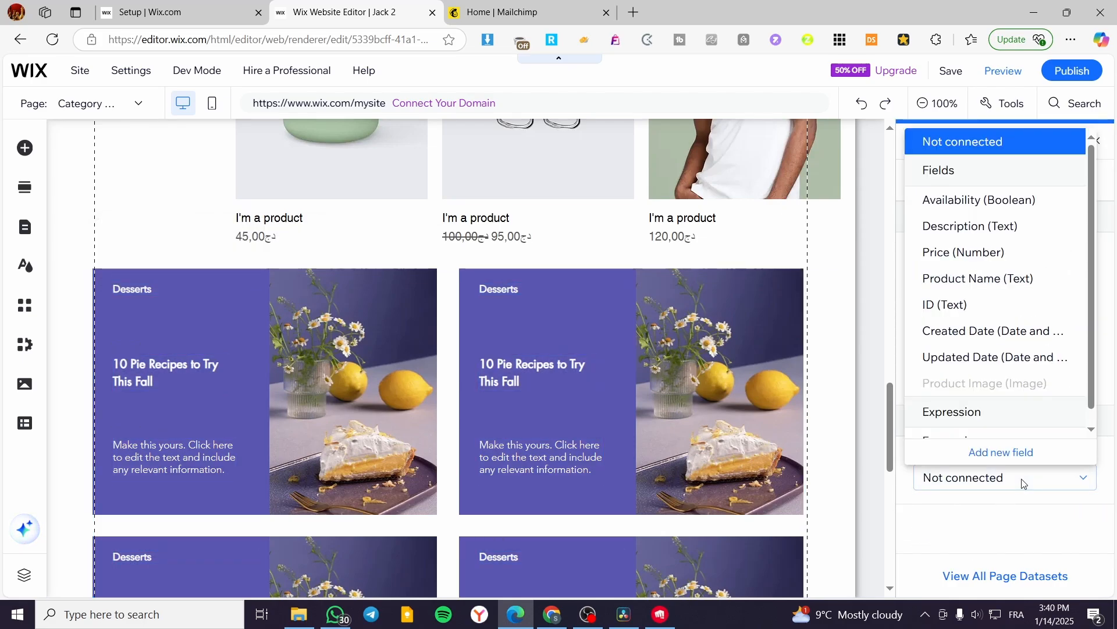
pyautogui.click(1025, 490)
pyautogui.click(915, 176)
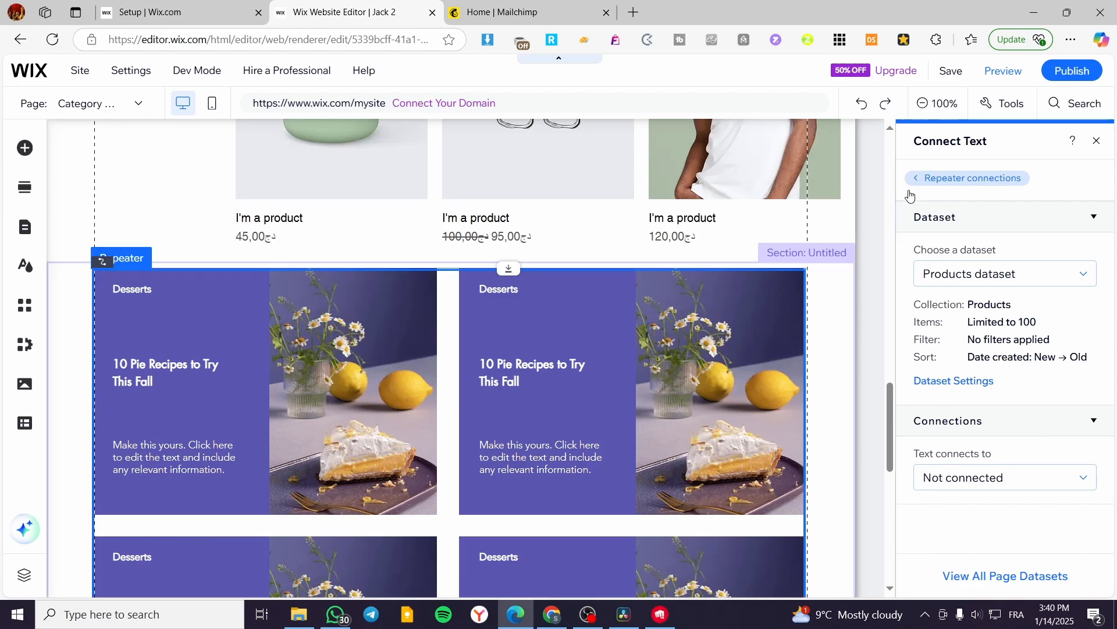
pyautogui.scroll(-5, 524, 394)
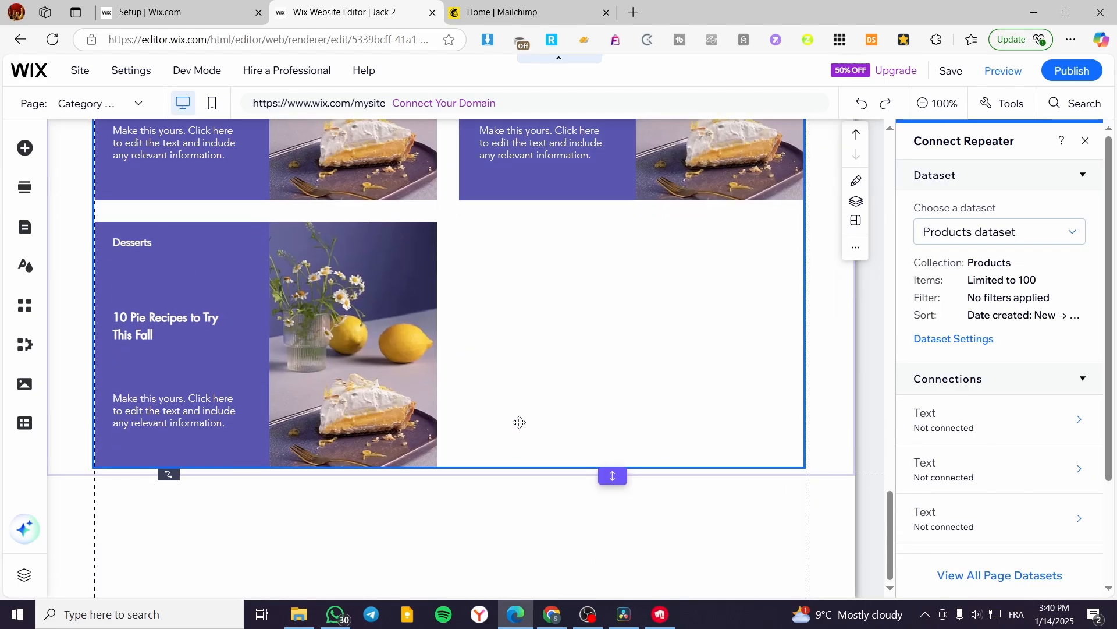
pyautogui.scroll(5, 538, 379)
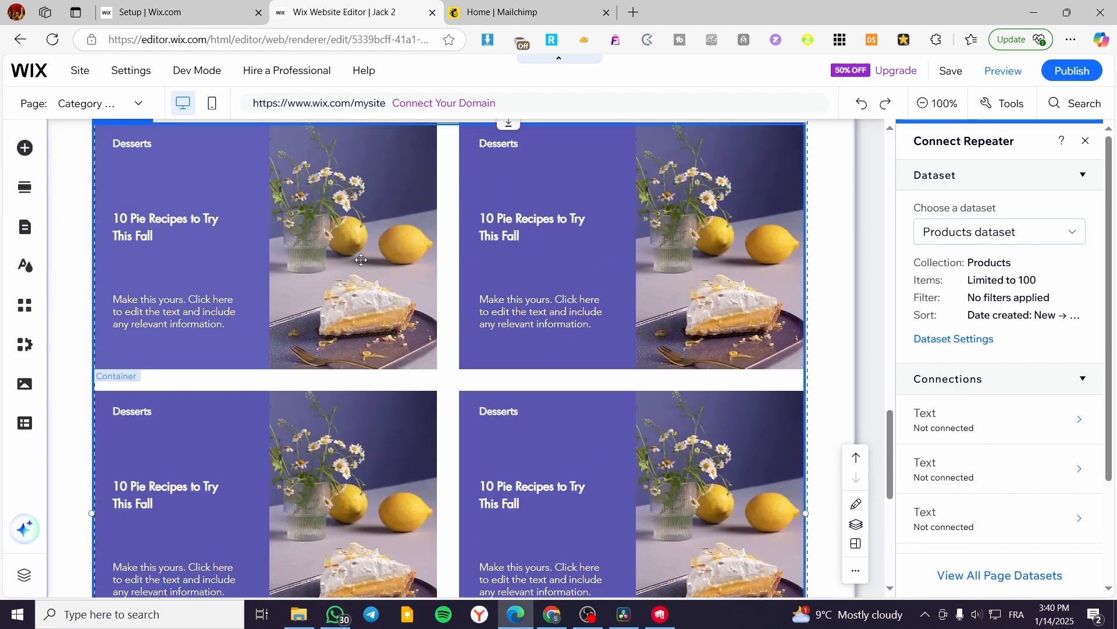
pyautogui.scroll(-5, 596, 431)
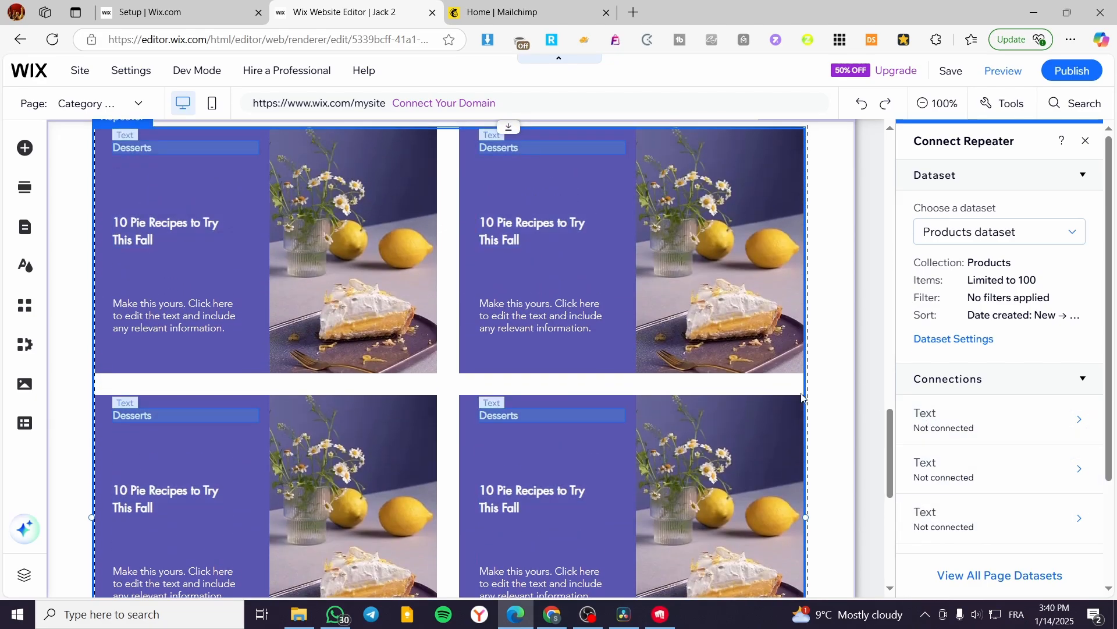
pyautogui.click(1086, 141)
# Add a blank section to the page below the recipe-card repeater.
pyautogui.click(405, 371)
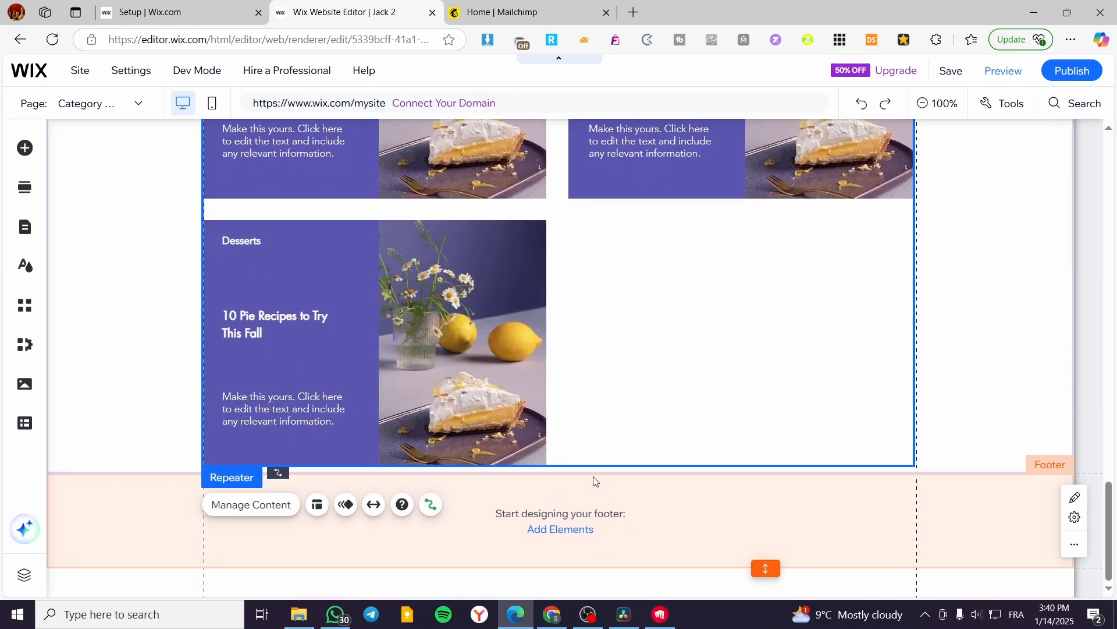
pyautogui.click(563, 473)
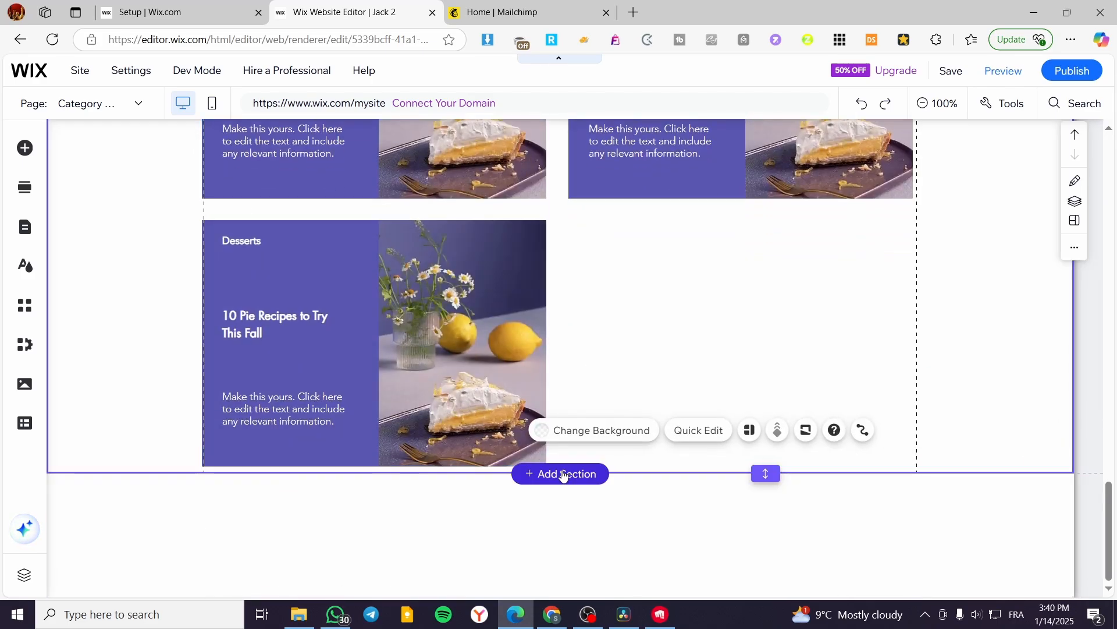
pyautogui.click(562, 474)
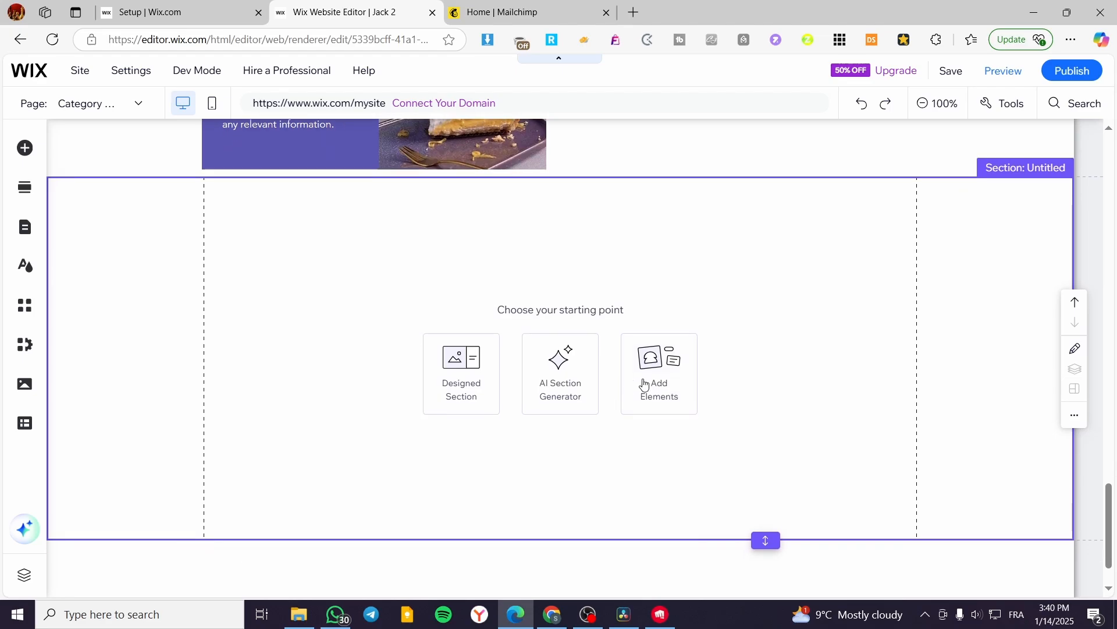
# Add the Custom CMS preset to the site and return to its Items (List) page.
pyautogui.click(664, 377)
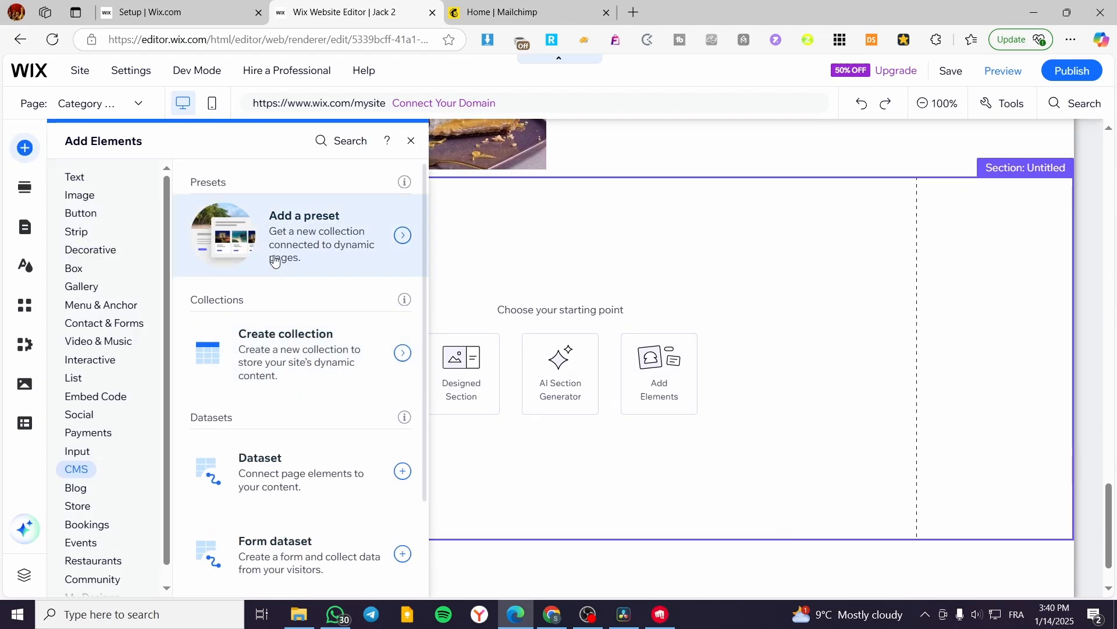
pyautogui.click(402, 233)
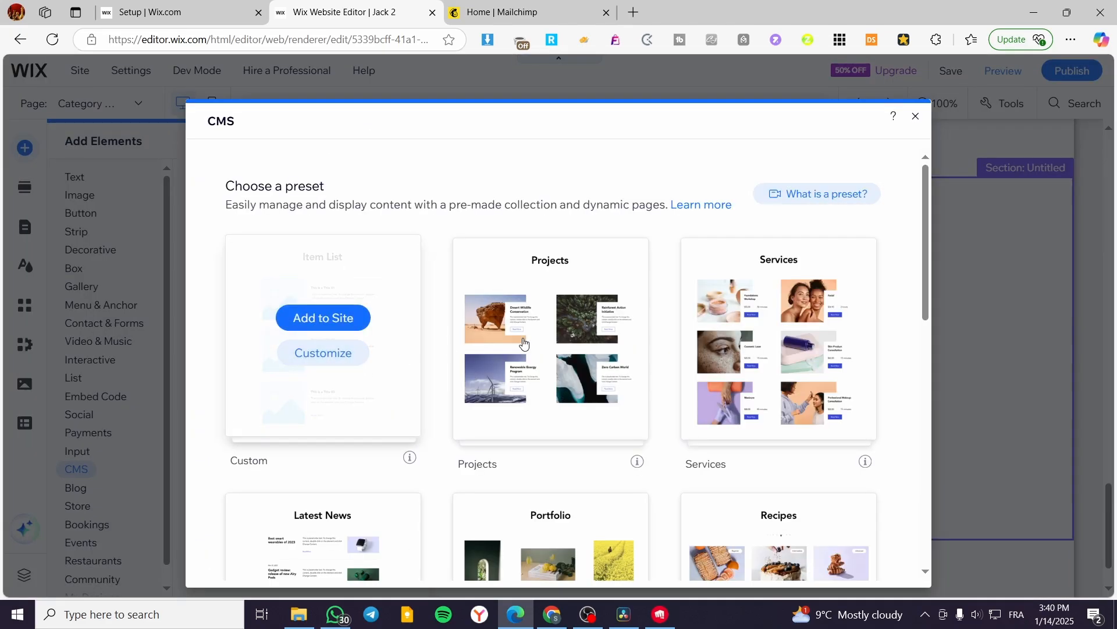
pyautogui.click(350, 315)
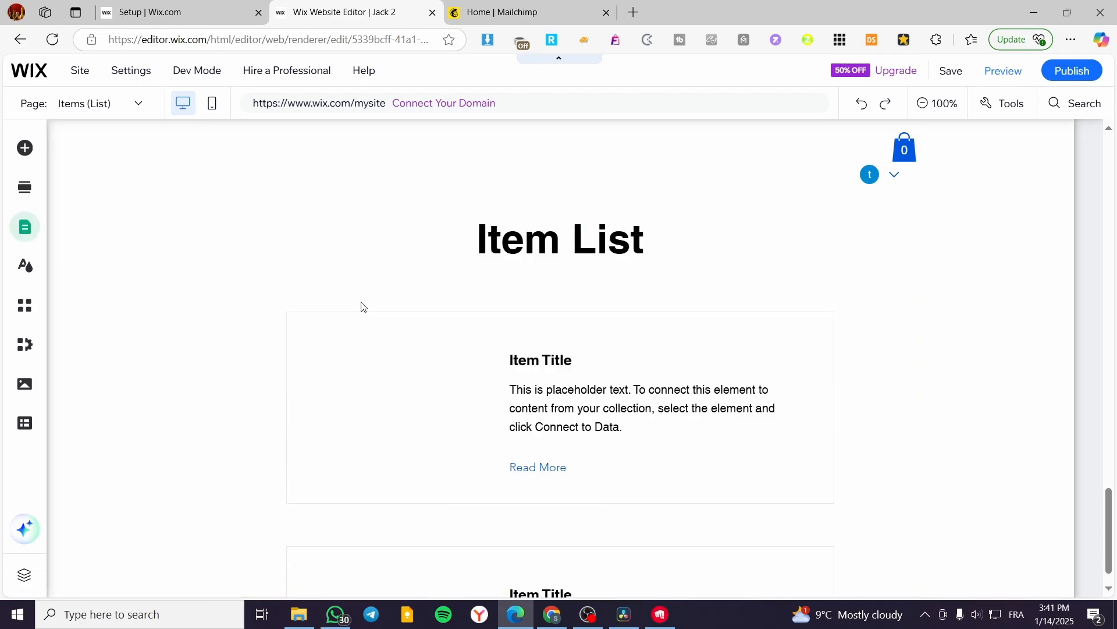
pyautogui.click(381, 203)
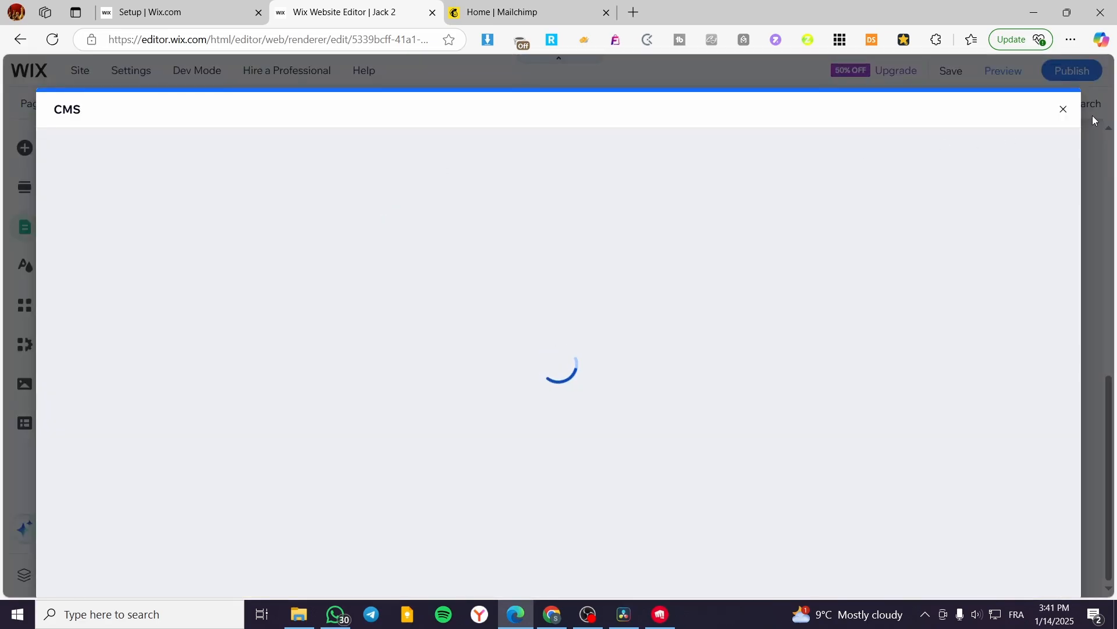
pyautogui.click(1064, 112)
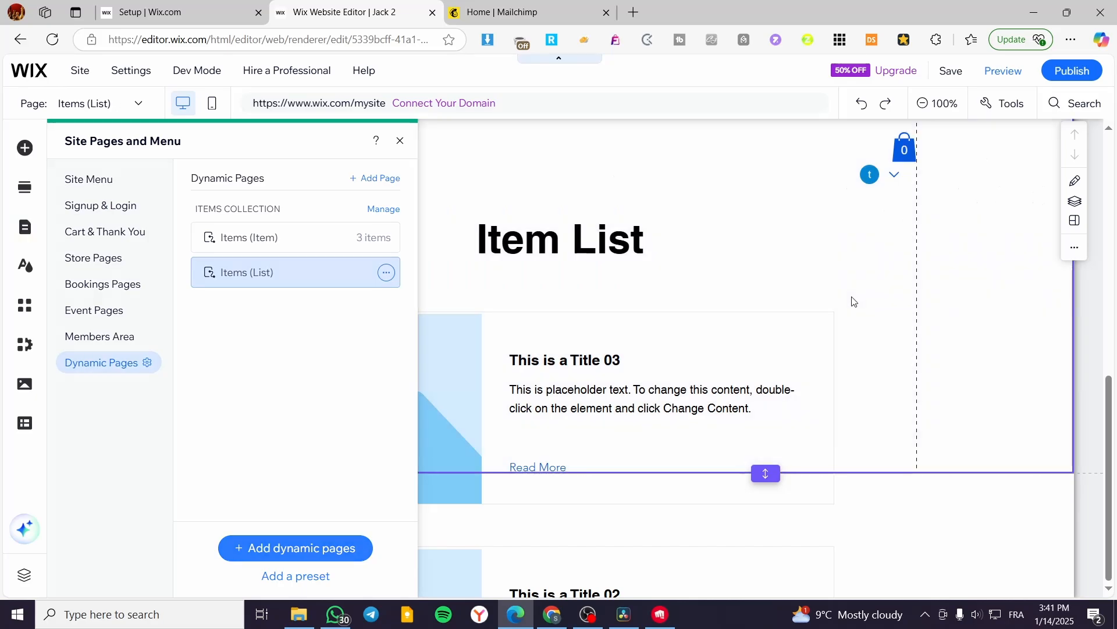
# Look over the Item List page and open the CMS connections of its repeater.
pyautogui.click(667, 396)
pyautogui.scroll(10, 604, 394)
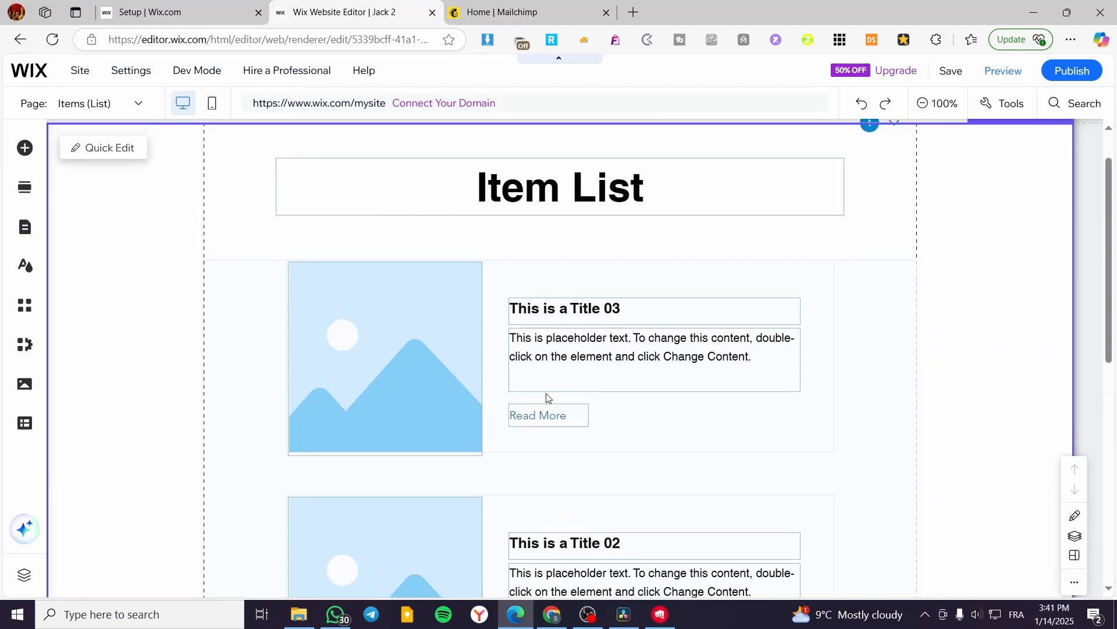
pyautogui.scroll(-10, 591, 344)
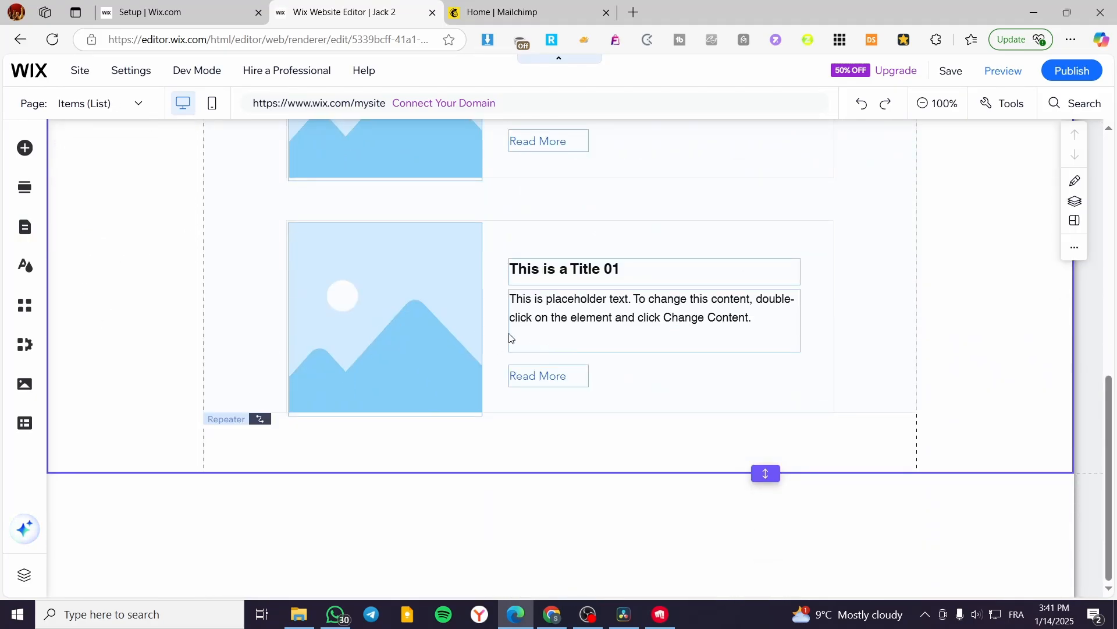
pyautogui.scroll(5, 509, 334)
pyautogui.scroll(3, 579, 293)
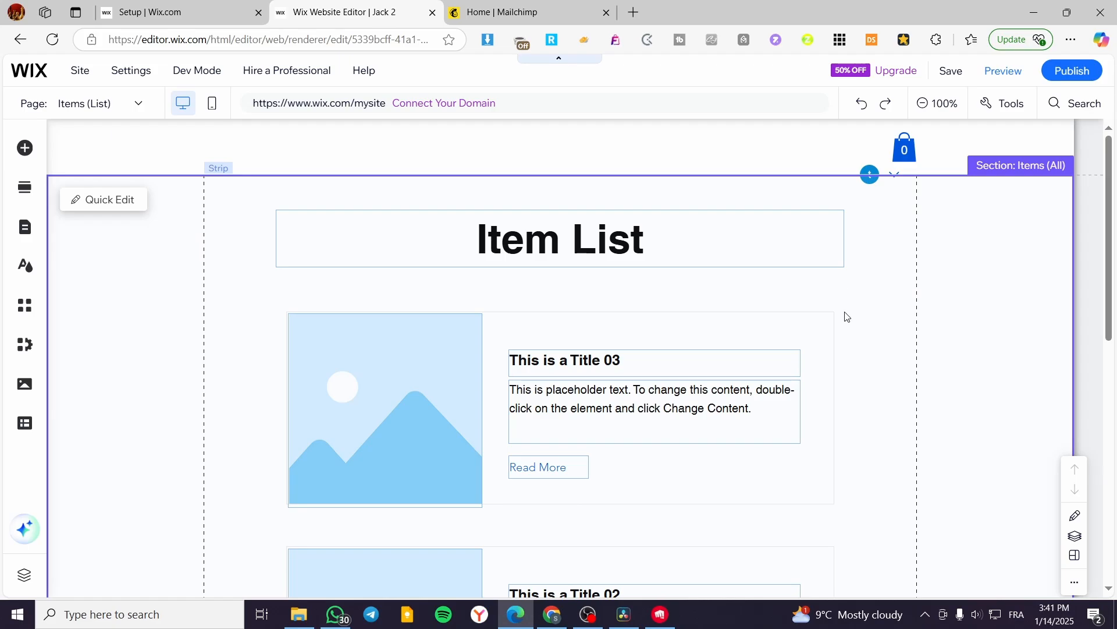
pyautogui.click(838, 321)
pyautogui.click(434, 274)
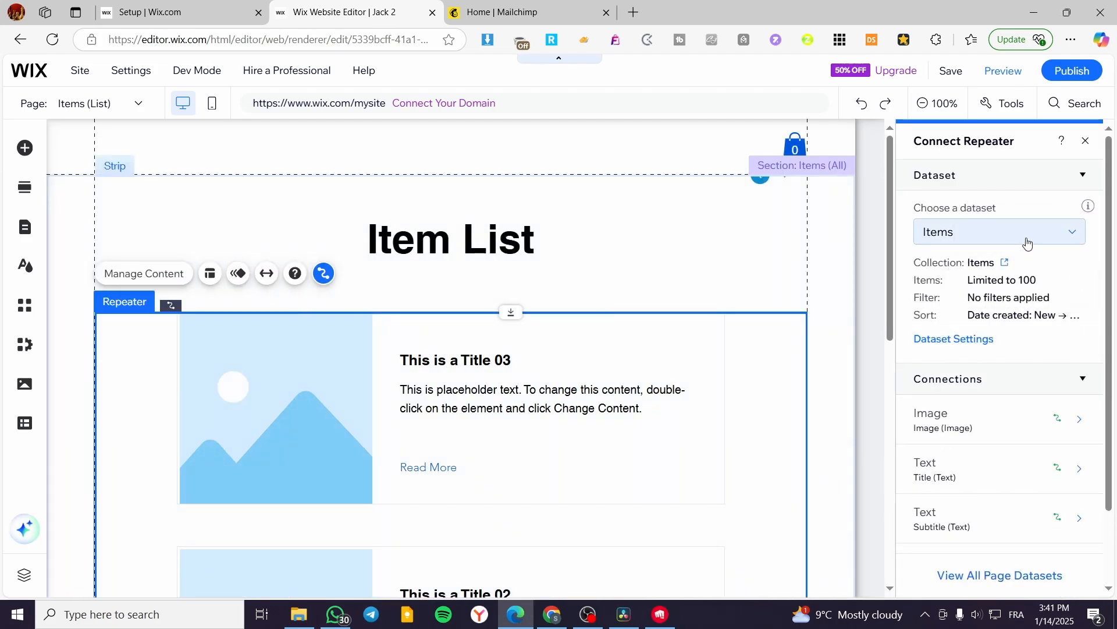
# Connect the Item List repeater to a new dataset for the Products collection, named Products dataset.
pyautogui.click(1024, 240)
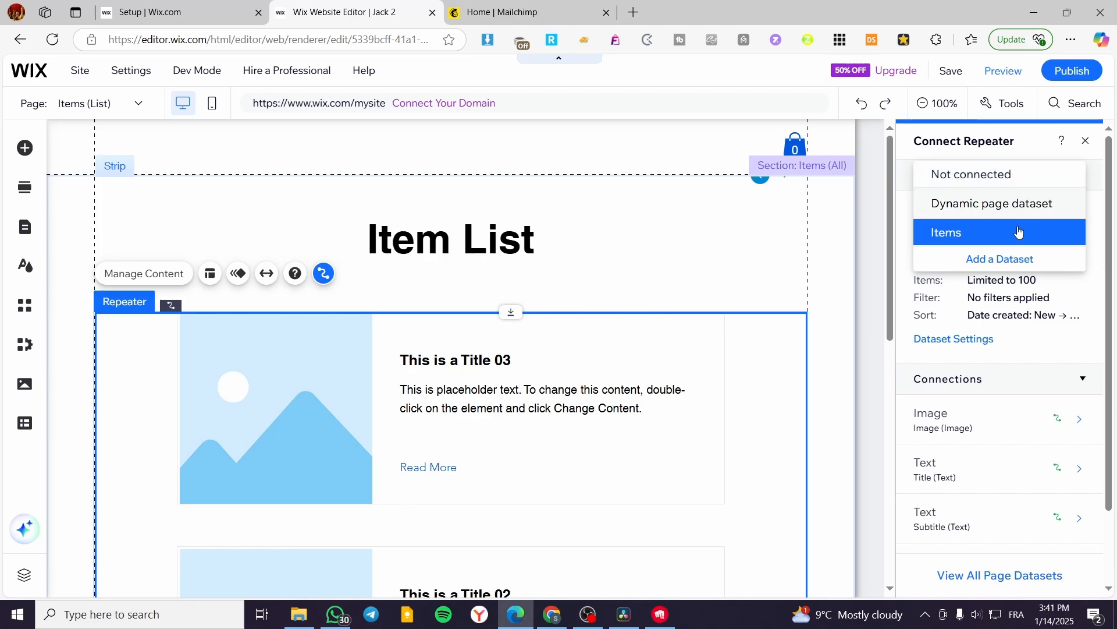
pyautogui.click(1000, 238)
pyautogui.click(999, 236)
pyautogui.click(935, 233)
pyautogui.click(931, 242)
pyautogui.click(966, 259)
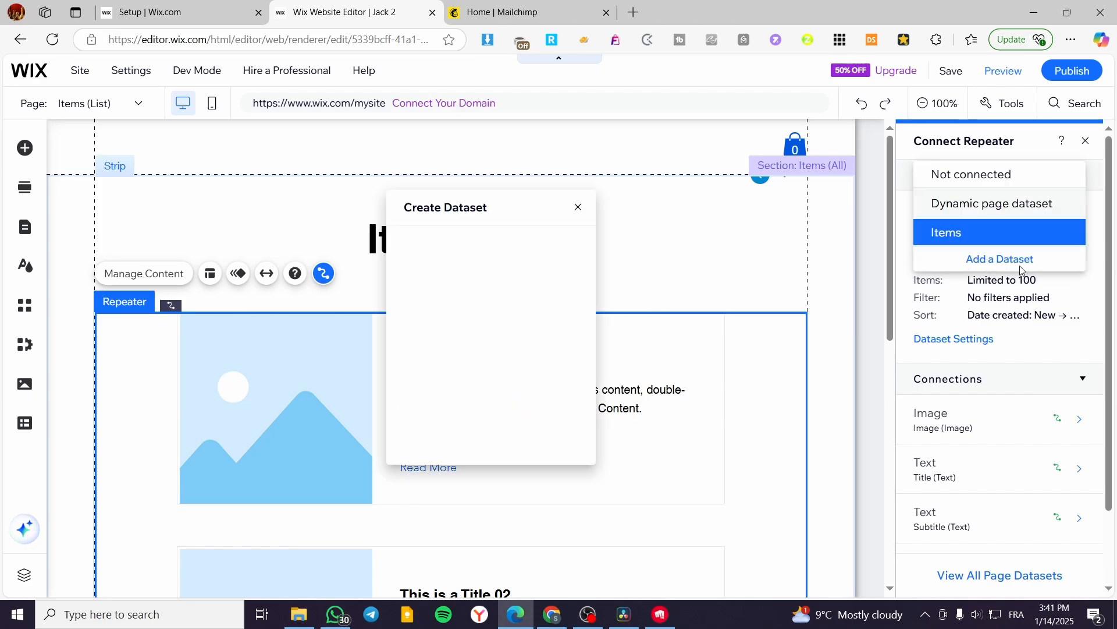
pyautogui.click(486, 320)
pyautogui.click(489, 403)
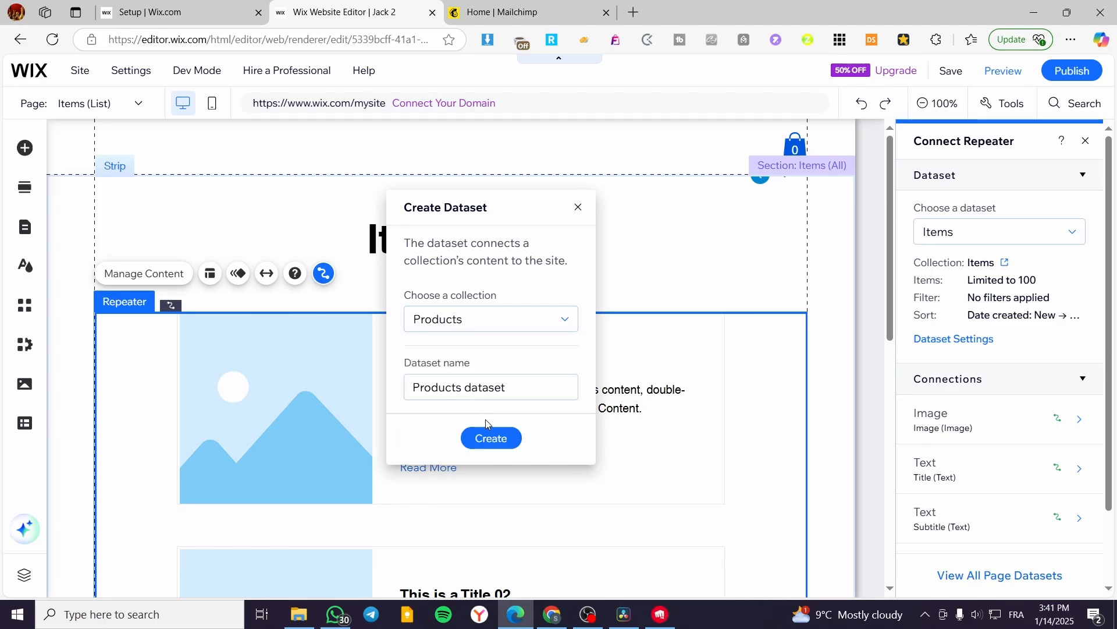
pyautogui.click(520, 445)
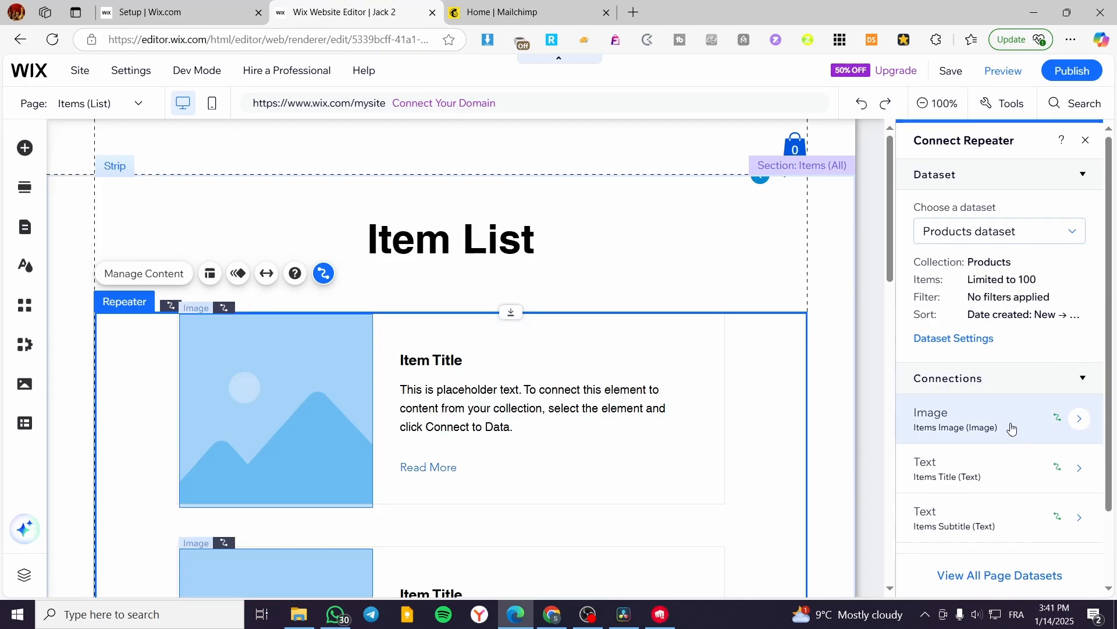
# Review the Item List repeater's element connections and inspect the text and image in its item cards.
pyautogui.scroll(-2, 1011, 402)
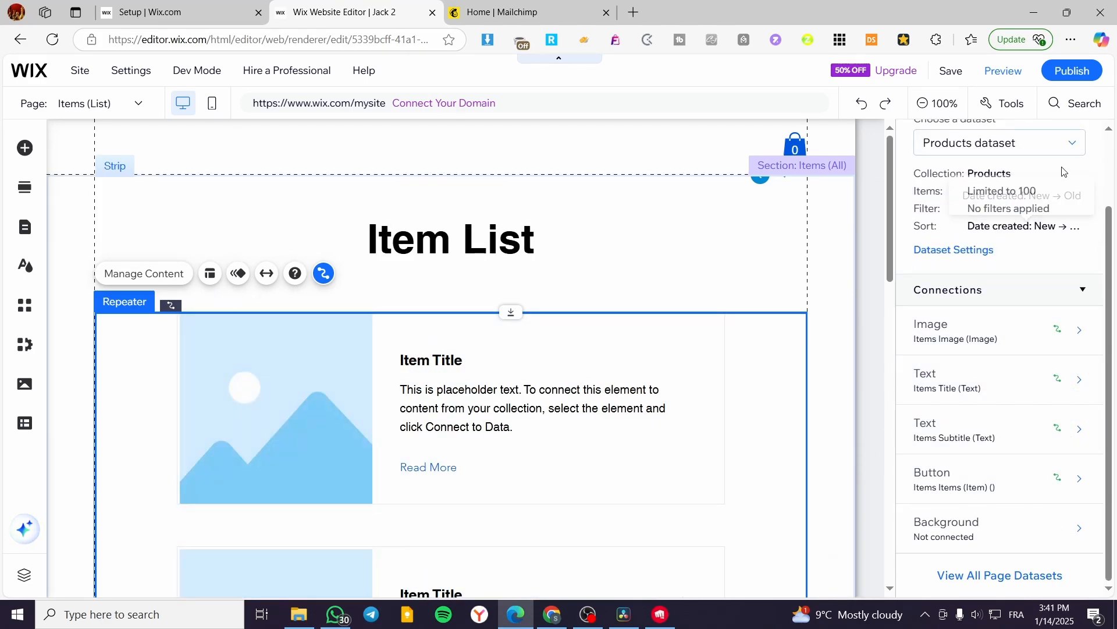
pyautogui.scroll(2, 1048, 192)
pyautogui.click(1086, 141)
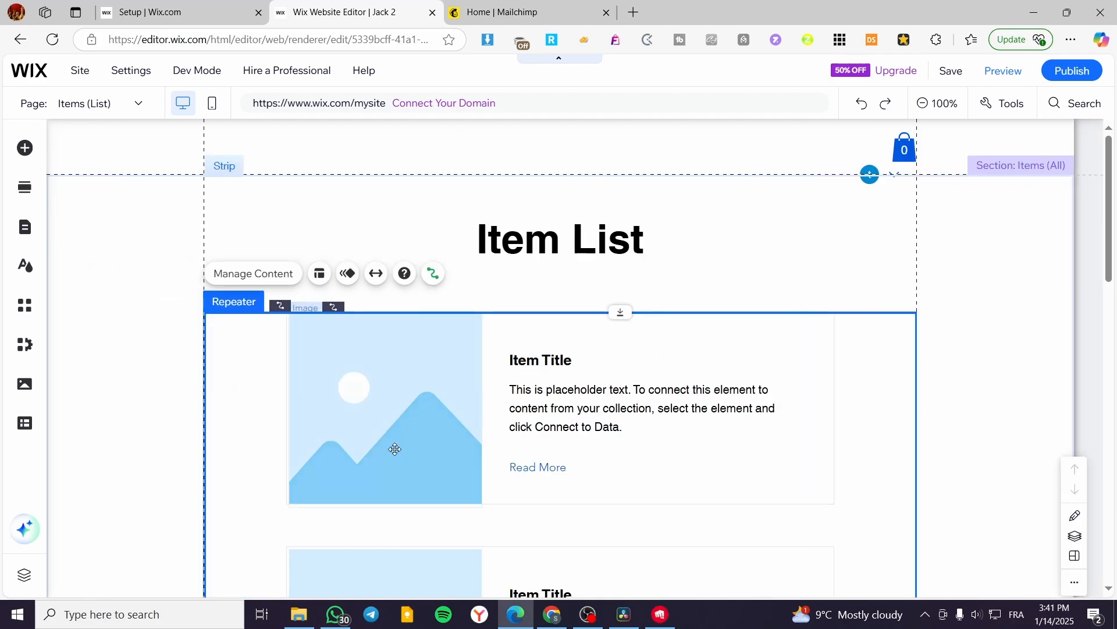
pyautogui.scroll(-5, 558, 379)
pyautogui.scroll(-5, 588, 384)
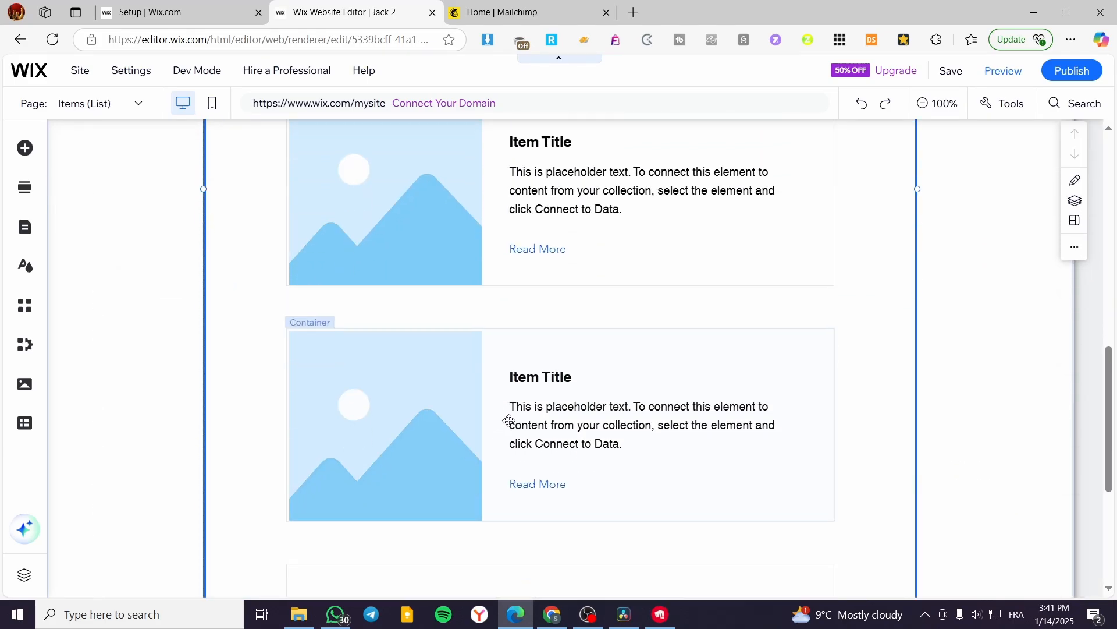
pyautogui.scroll(2, 512, 442)
pyautogui.scroll(5, 501, 465)
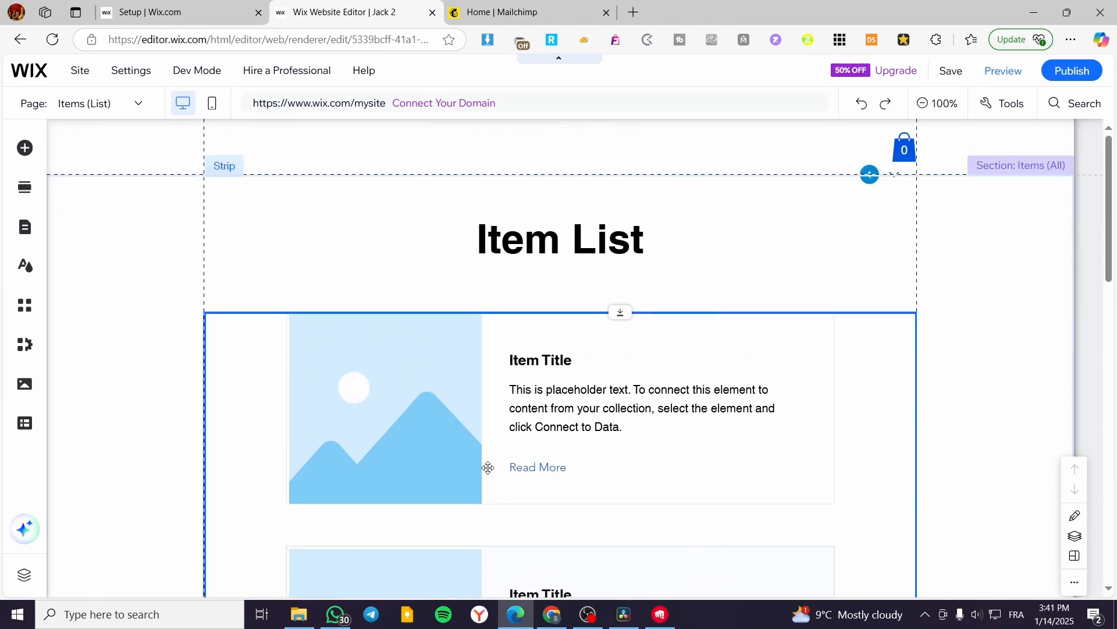
pyautogui.click(515, 369)
pyautogui.click(515, 368)
pyautogui.click(341, 356)
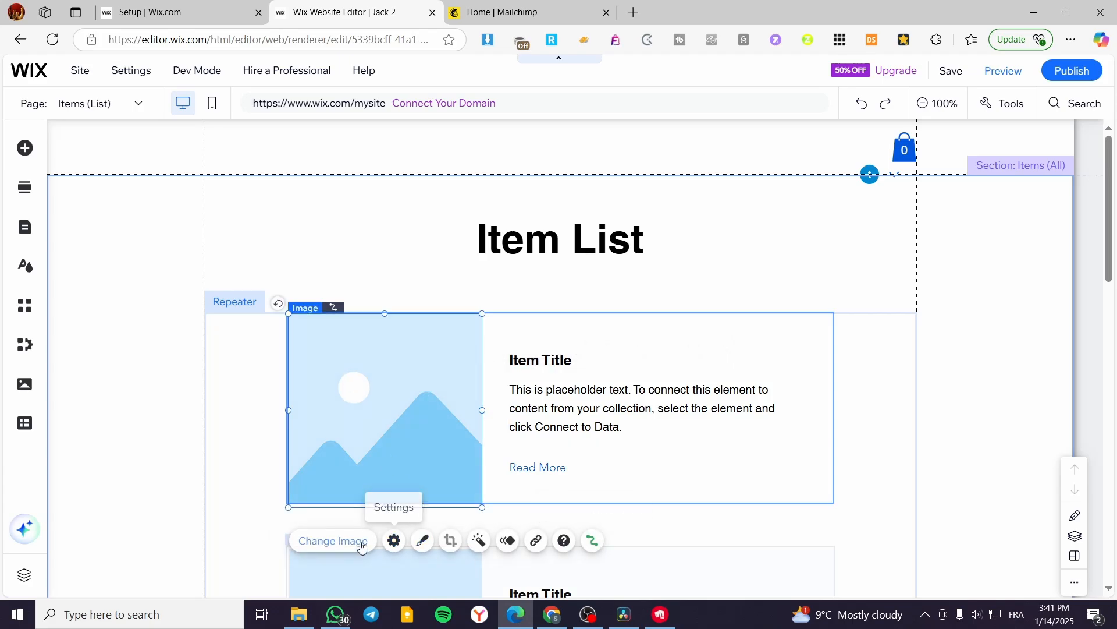
pyautogui.scroll(-4, 349, 411)
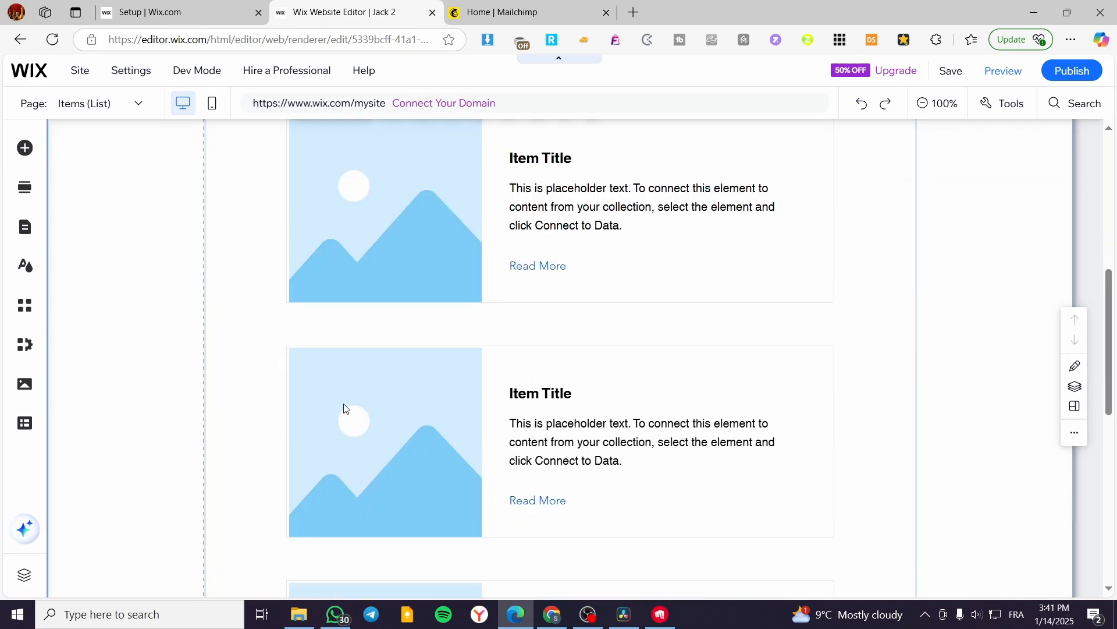
pyautogui.scroll(2, 251, 296)
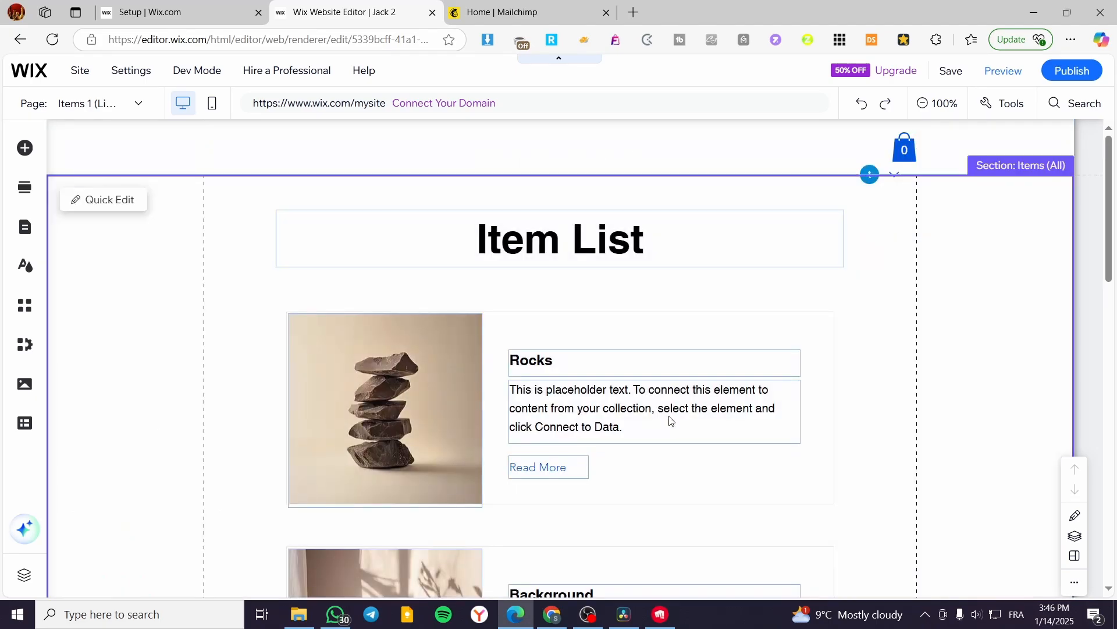
# Open the Item List repeater's content in its Items 1 collection, view the items, and return to the page.
pyautogui.click(256, 353)
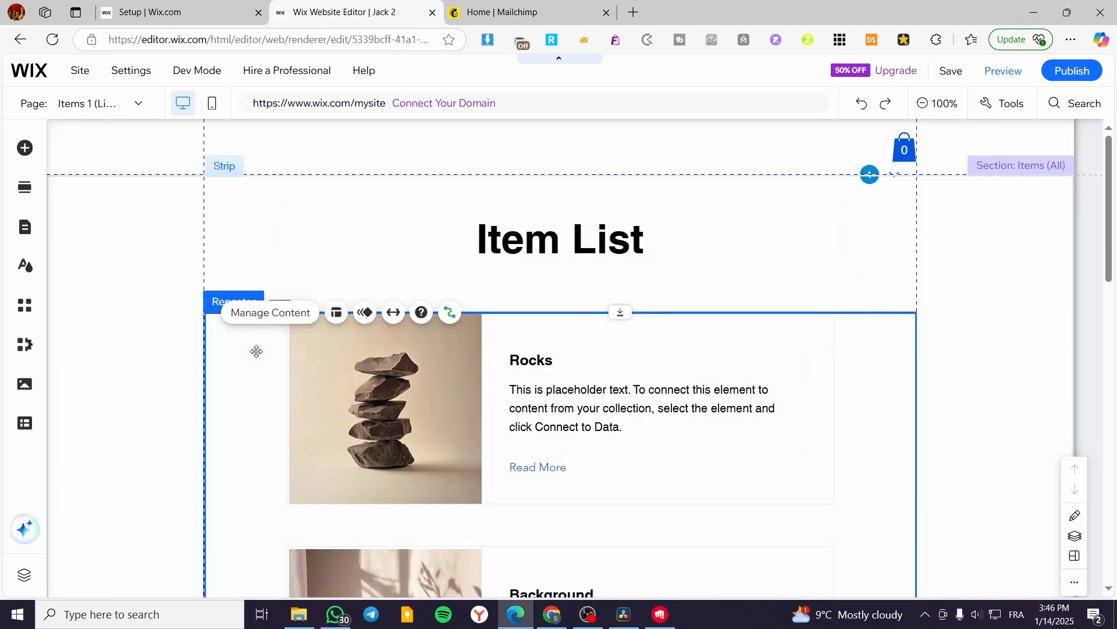
pyautogui.click(290, 311)
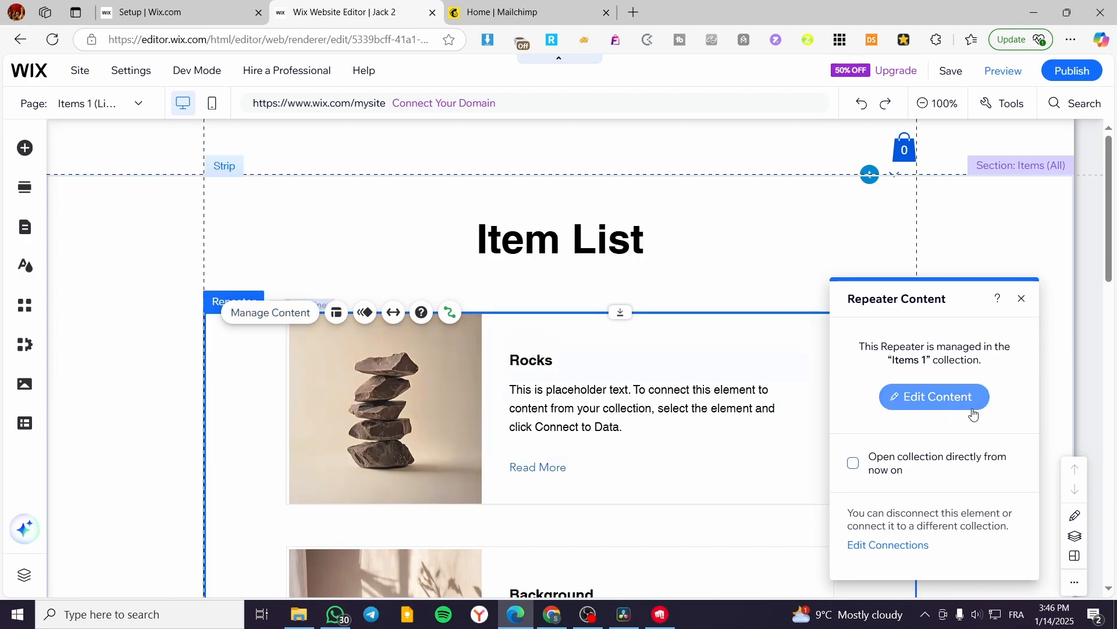
pyautogui.click(960, 407)
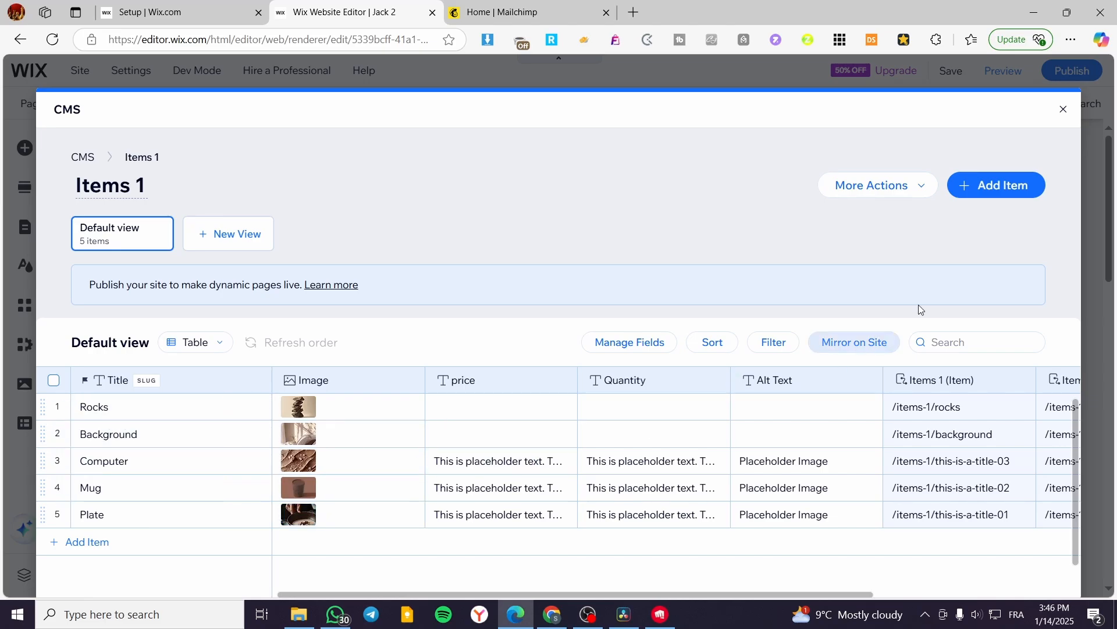
pyautogui.click(1064, 109)
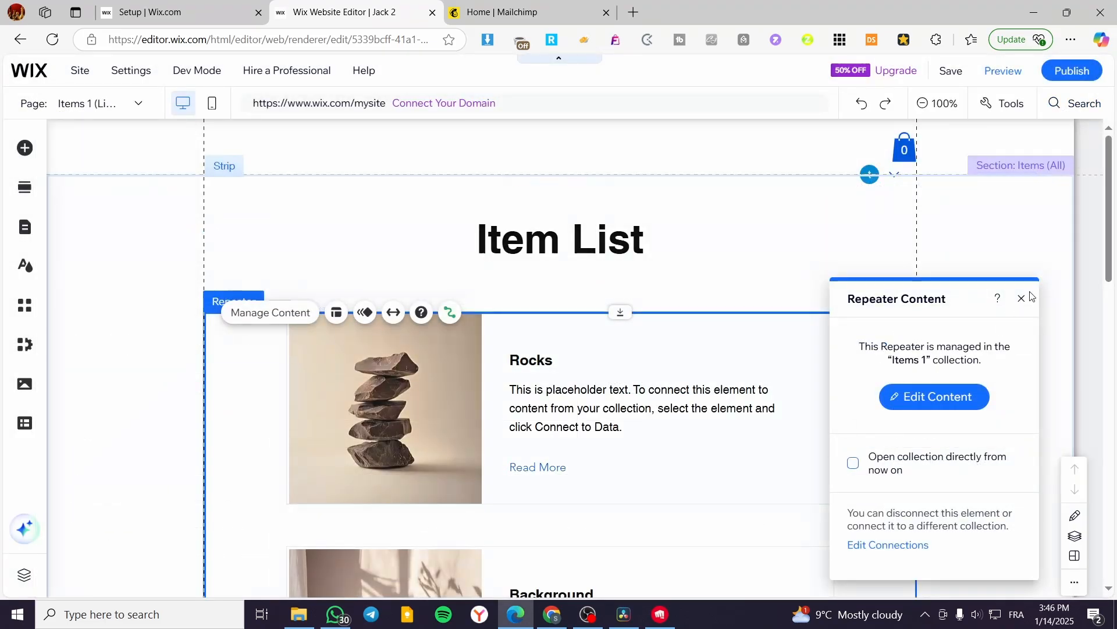
pyautogui.click(1022, 298)
# Look through the repeater's item cards down to Plate and check which collection manages its content.
pyautogui.scroll(-10, 631, 369)
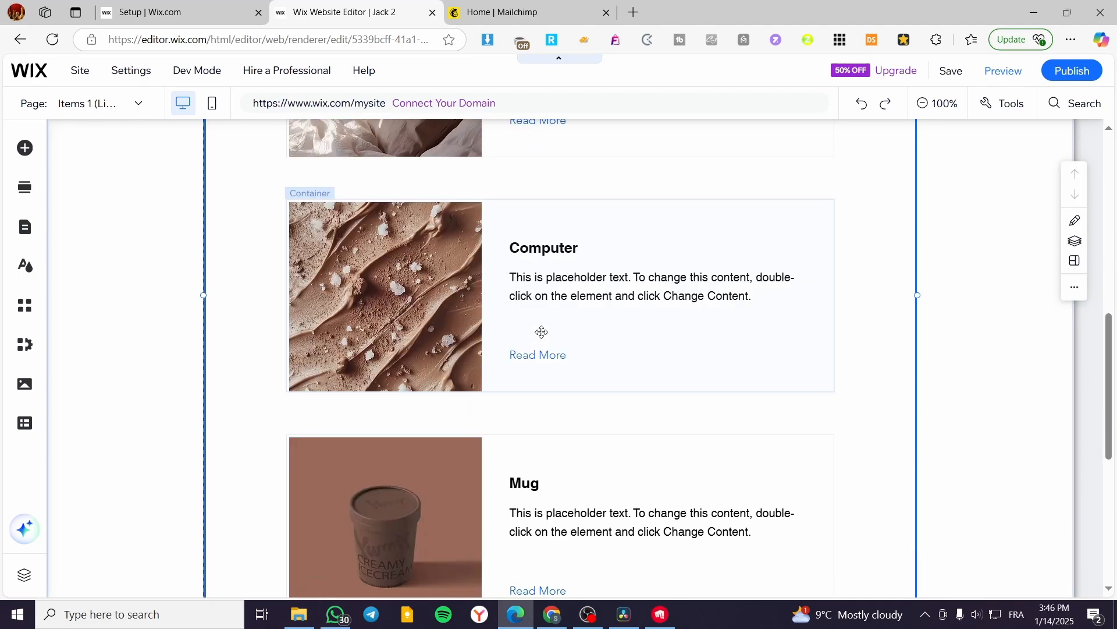
pyautogui.scroll(-3, 541, 332)
pyautogui.scroll(-3, 529, 379)
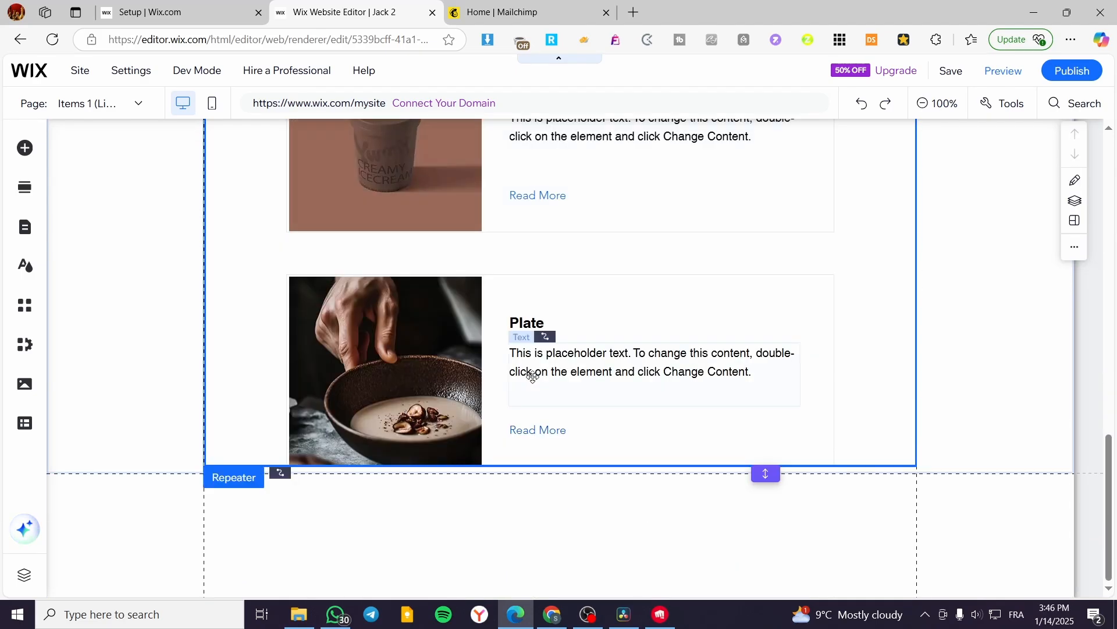
pyautogui.scroll(6, 256, 407)
pyautogui.scroll(6, 245, 402)
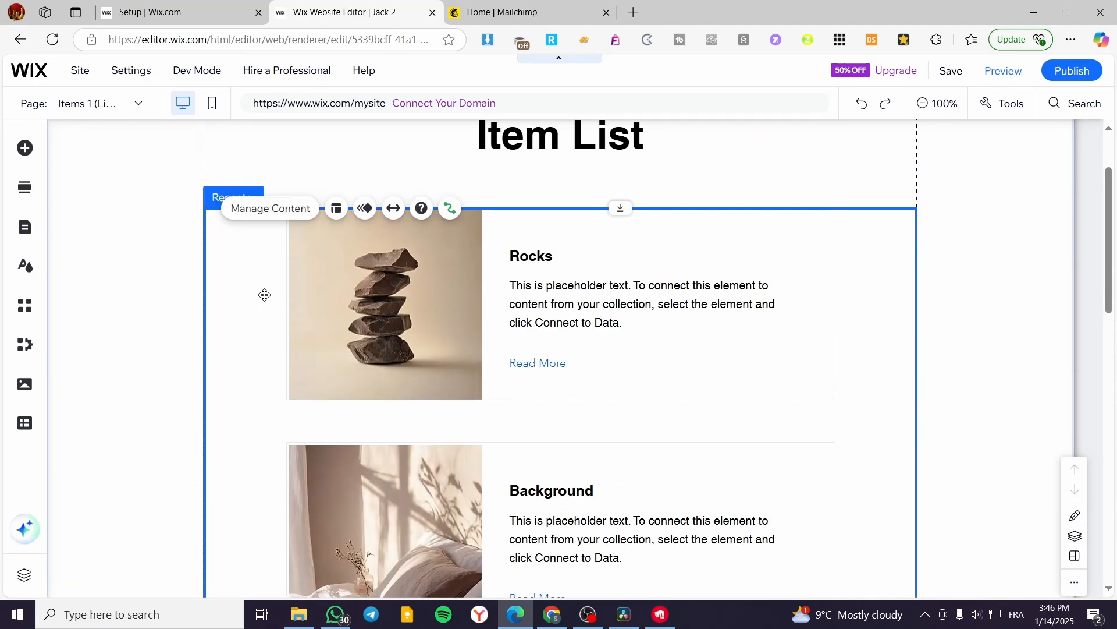
pyautogui.click(269, 210)
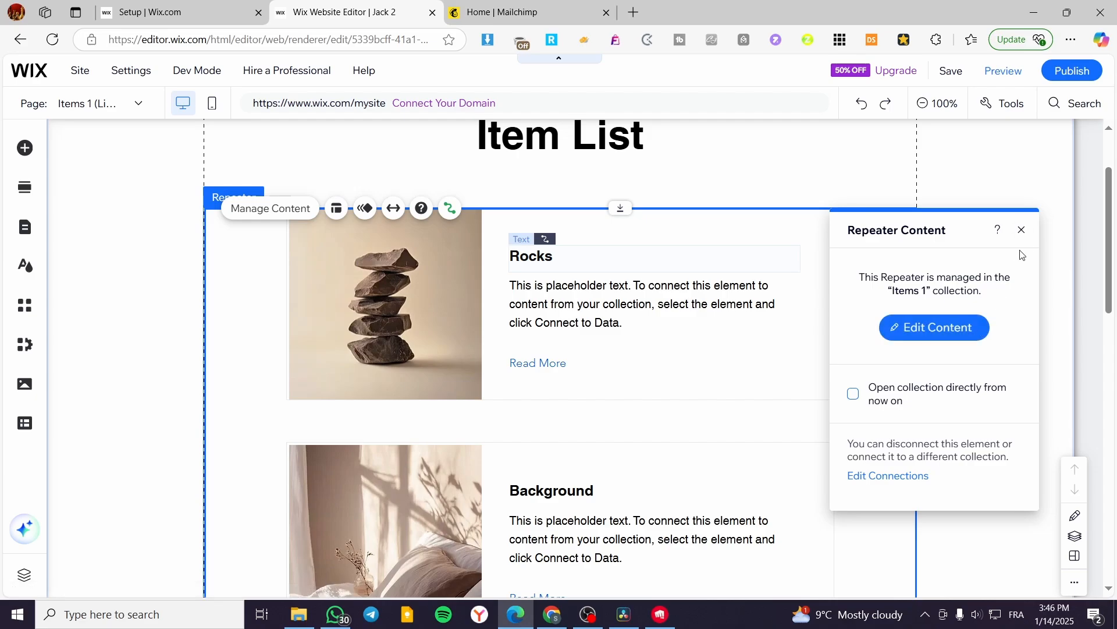
pyautogui.click(1023, 231)
# Add a dataset to the page for the Products collection, named Products dataset.
pyautogui.click(190, 334)
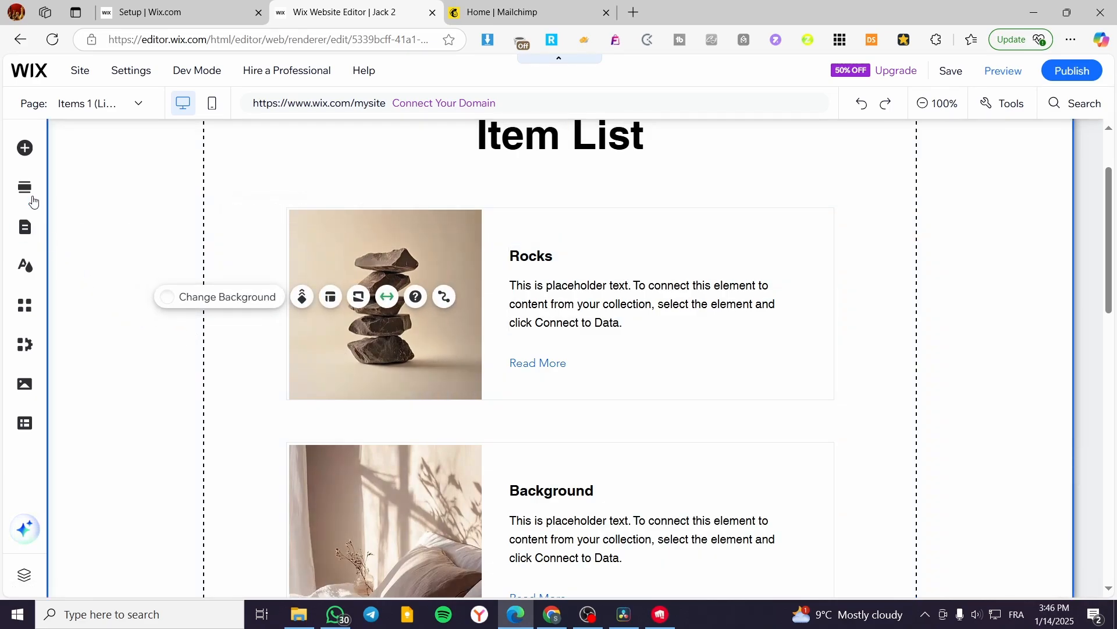
pyautogui.click(26, 152)
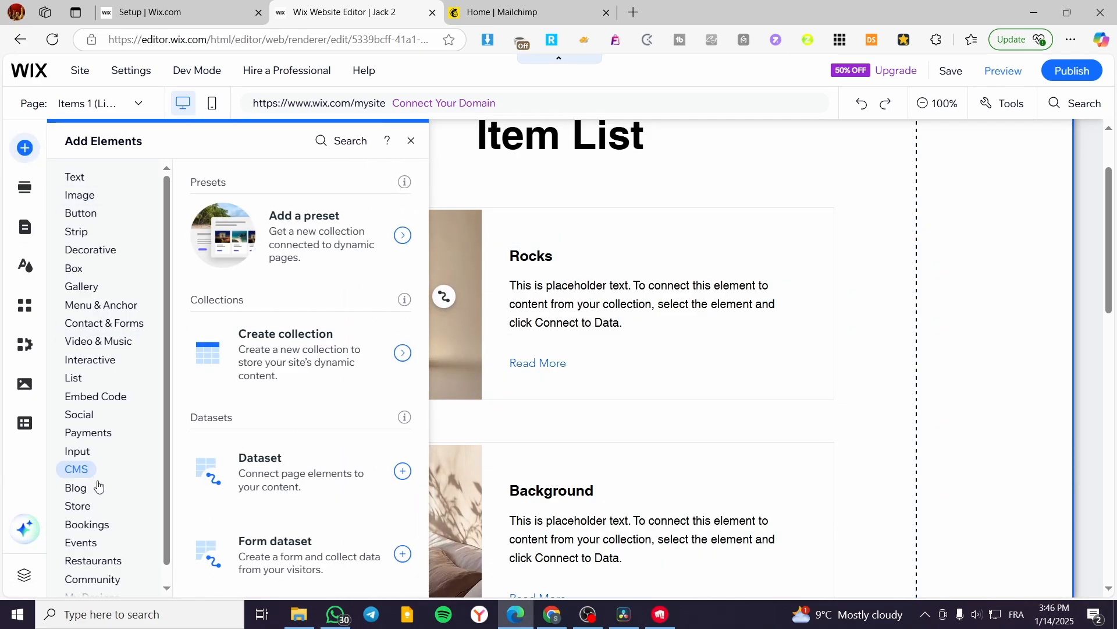
pyautogui.click(346, 475)
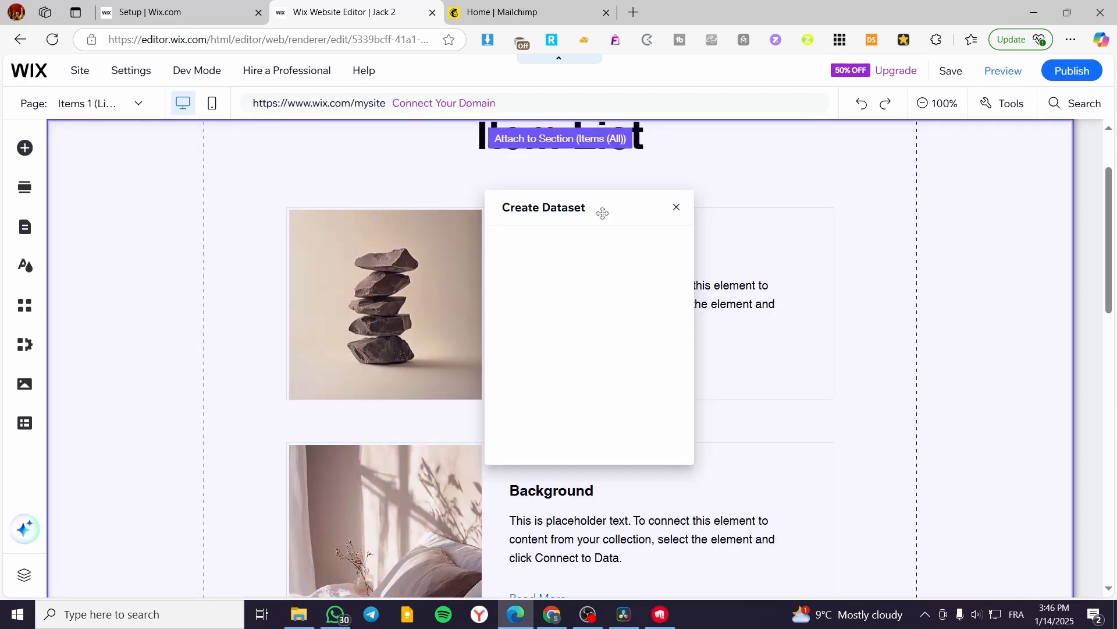
pyautogui.moveTo(603, 214); pyautogui.dragTo(846, 227)
pyautogui.click(878, 338)
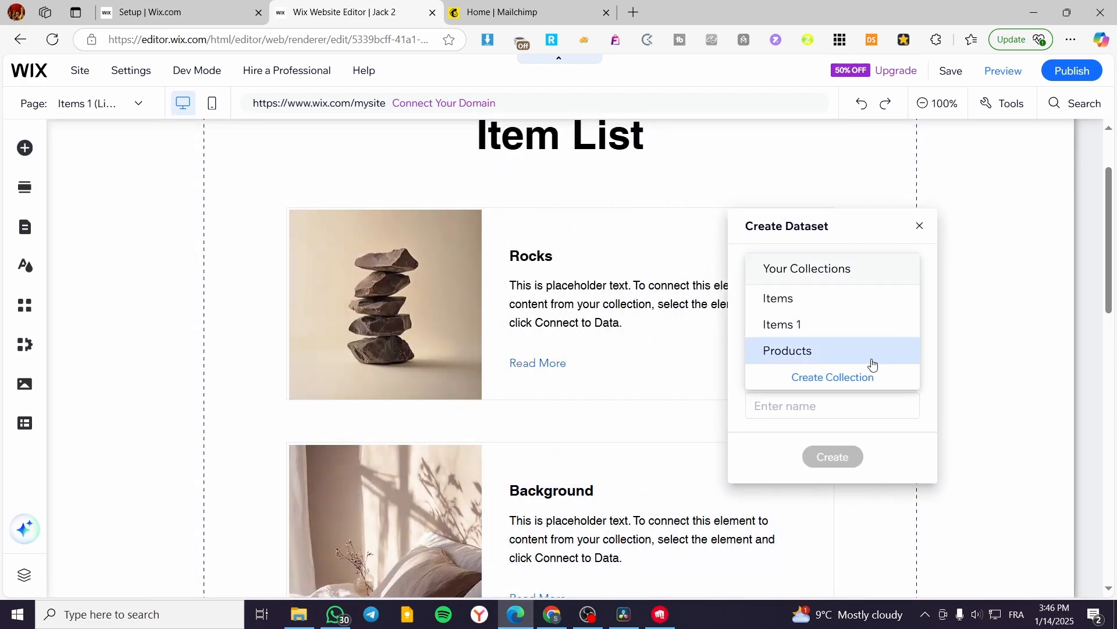
pyautogui.click(848, 350)
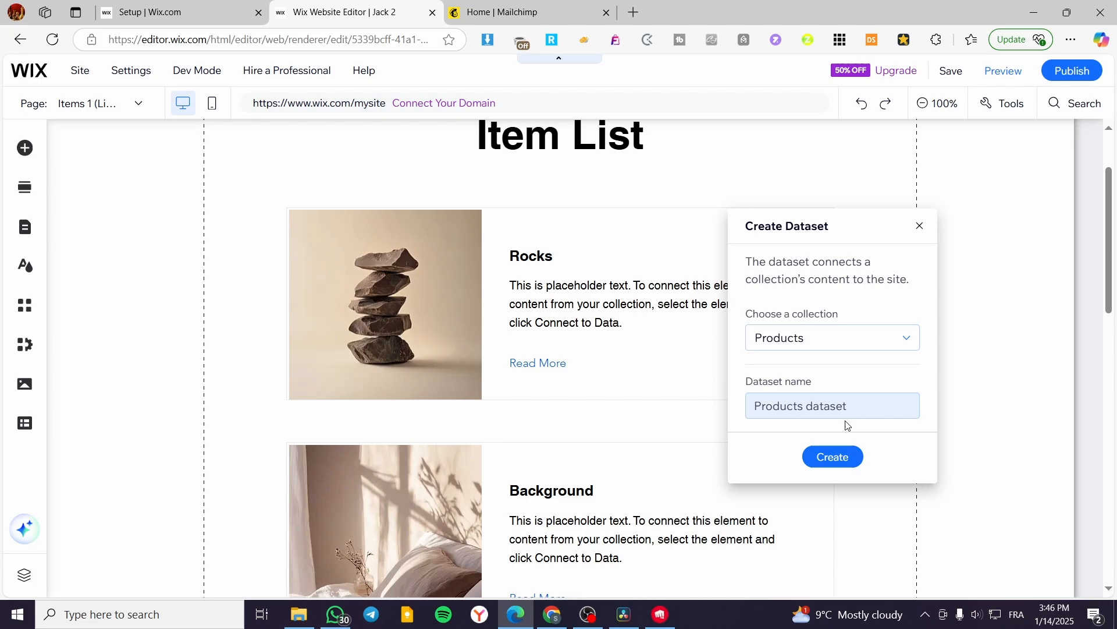
pyautogui.click(844, 464)
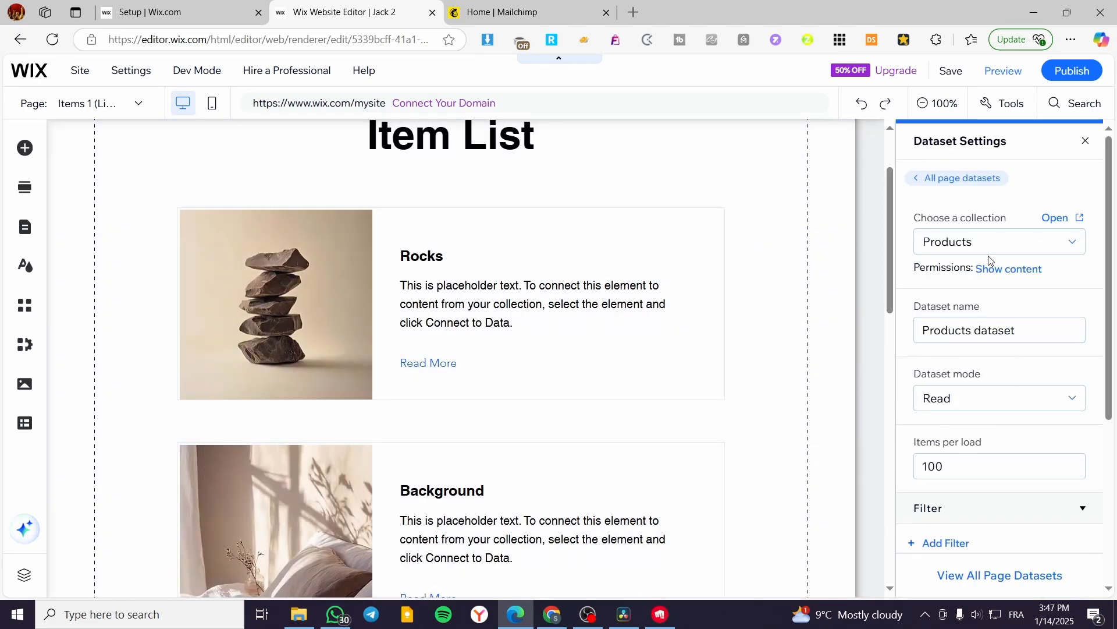
# Set the Products dataset to 3 items per load and review its filter, sort and advanced settings.
pyautogui.click(984, 462)
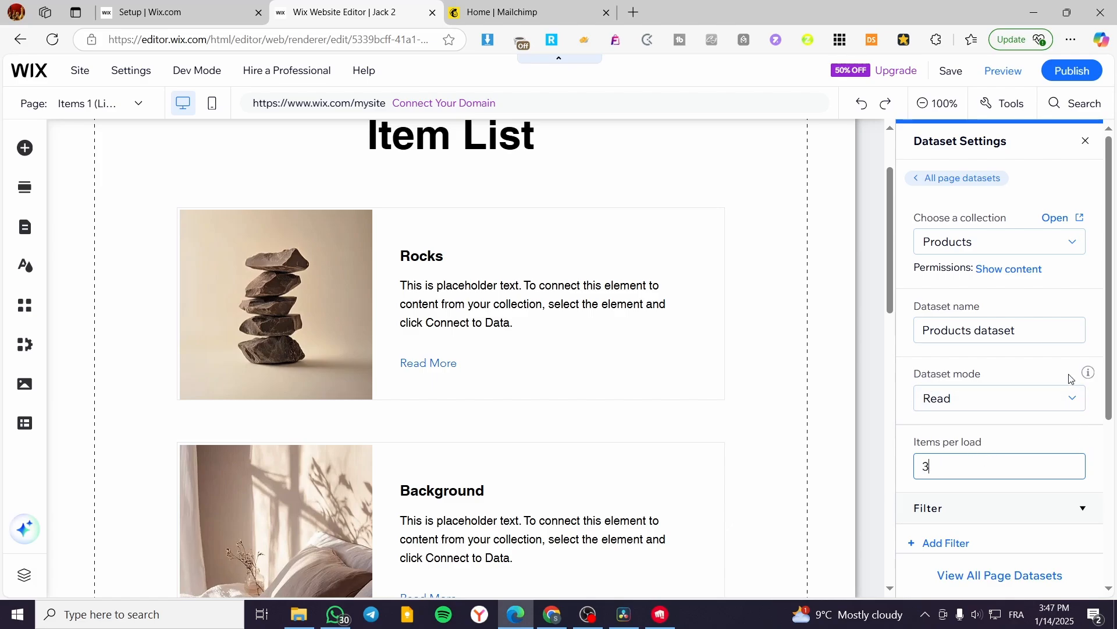
pyautogui.scroll(-10, 651, 422)
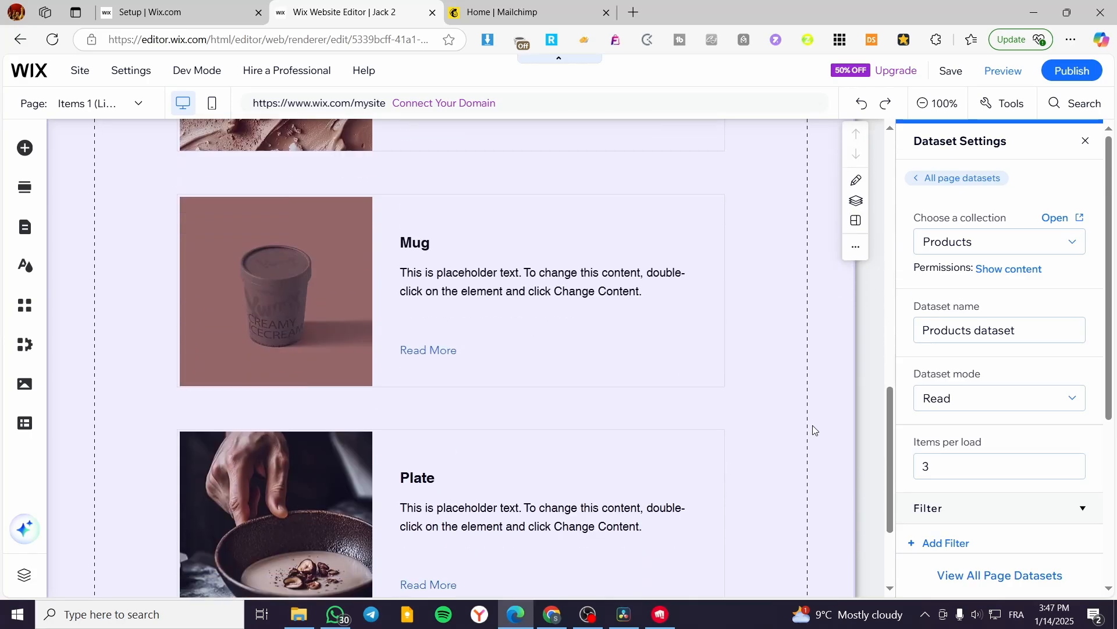
pyautogui.scroll(-5, 995, 397)
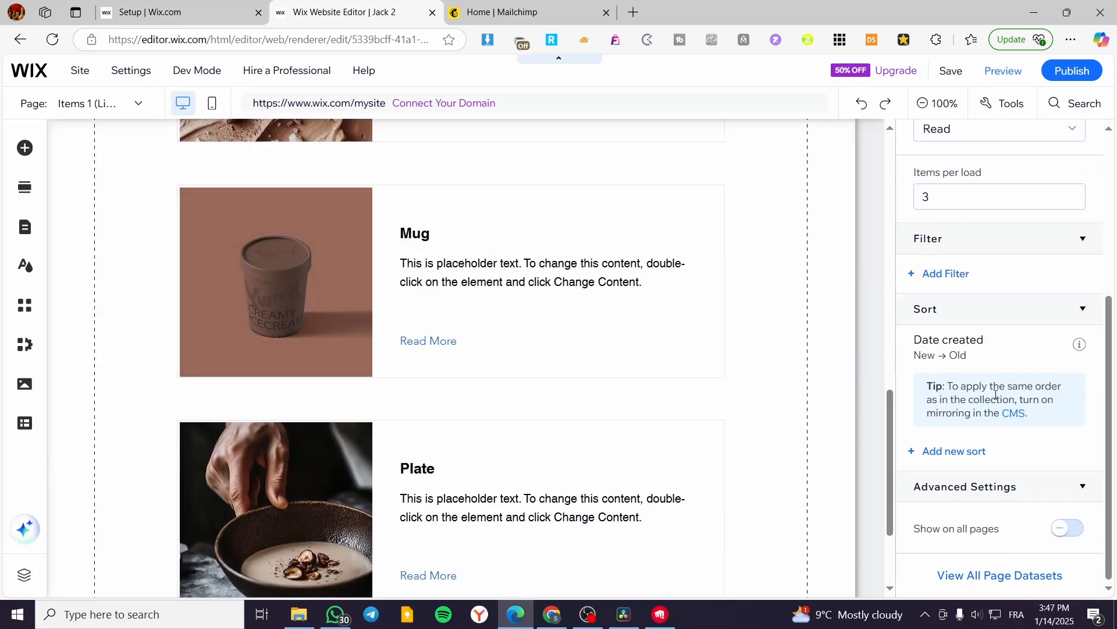
pyautogui.scroll(3, 996, 395)
pyautogui.scroll(-3, 996, 395)
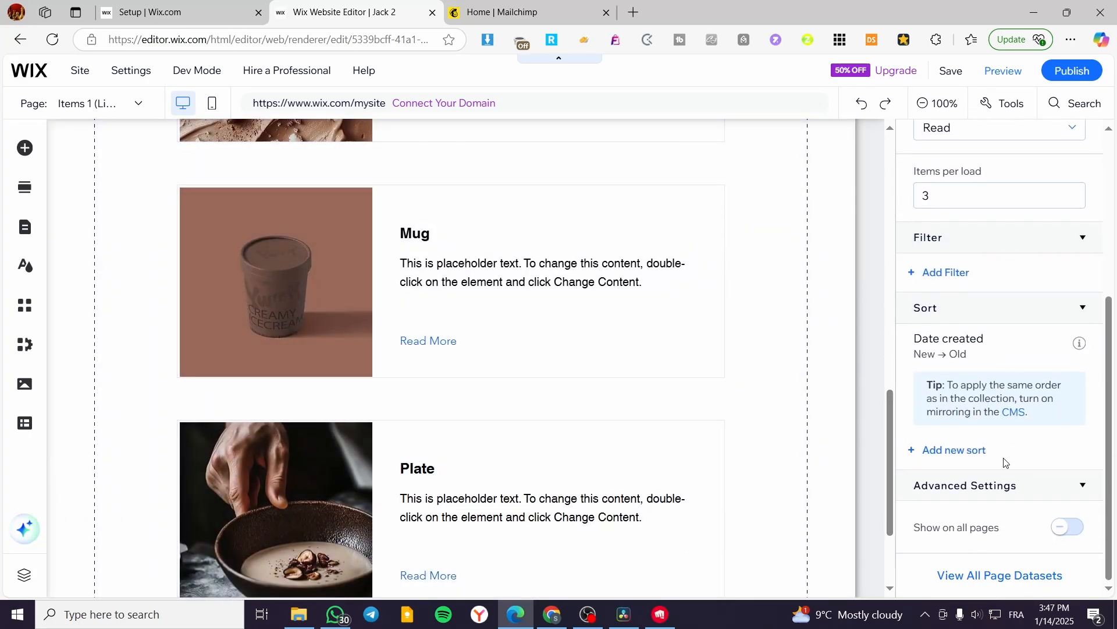
pyautogui.scroll(-1, 1005, 465)
pyautogui.scroll(5, 1030, 518)
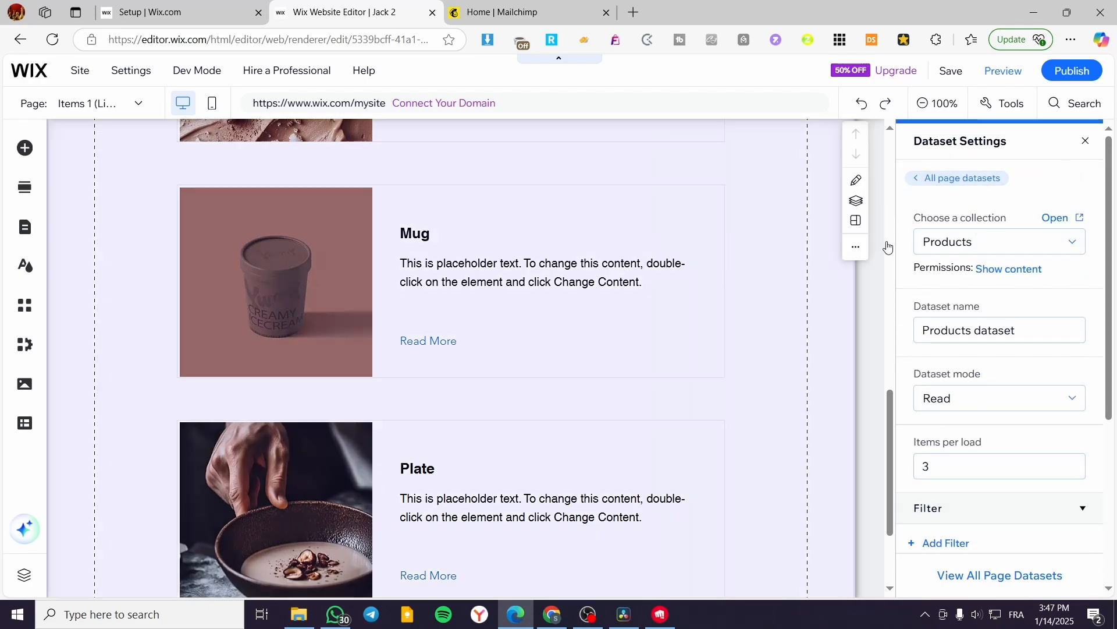
pyautogui.scroll(7, 407, 361)
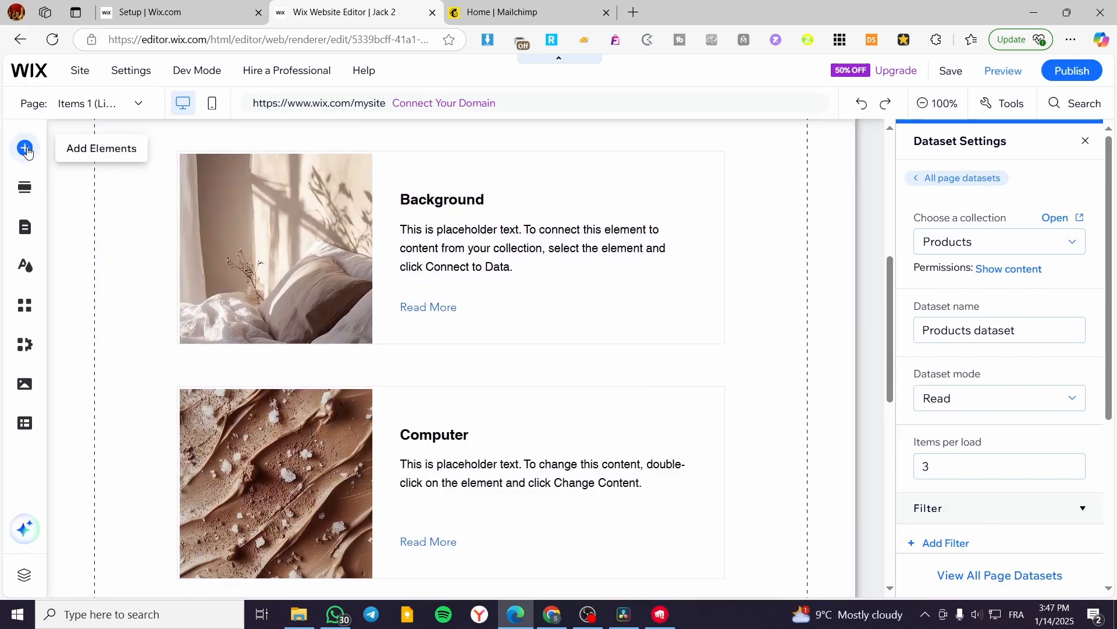
# Add a solid blue themed button to the page beside the Plate item card.
pyautogui.click(25, 149)
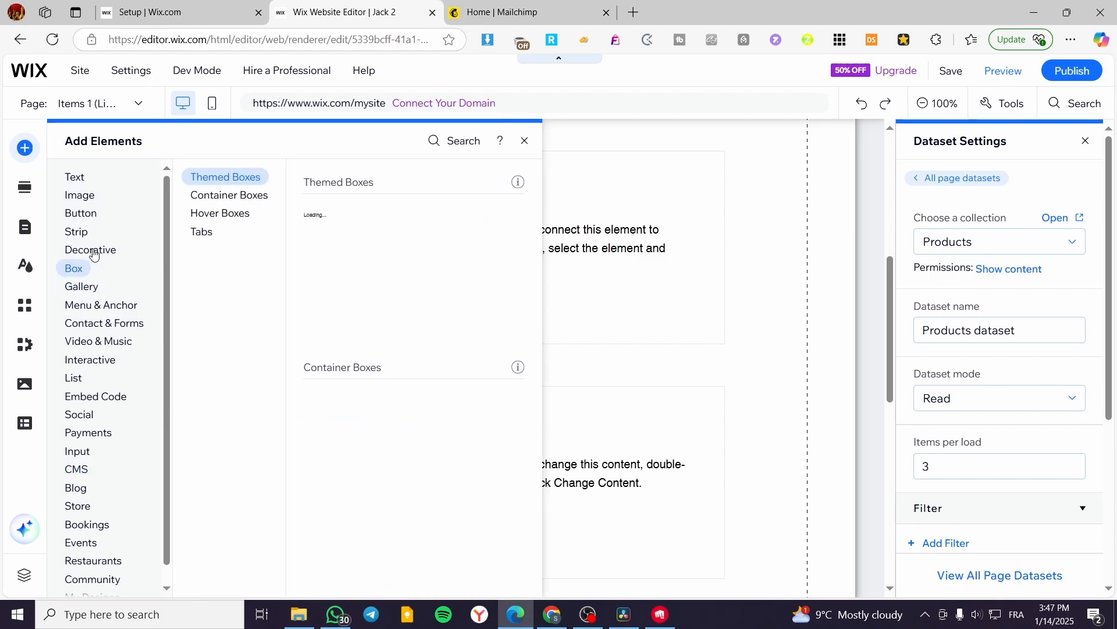
pyautogui.moveTo(80, 215)
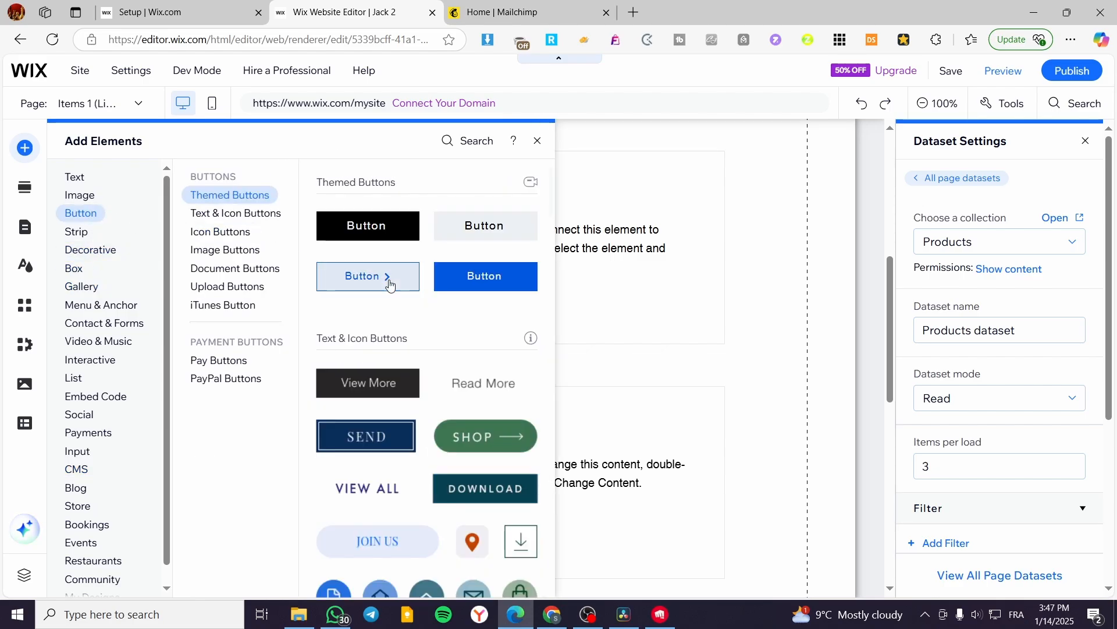
pyautogui.moveTo(483, 277); pyautogui.dragTo(759, 451)
pyautogui.scroll(16, 616, 481)
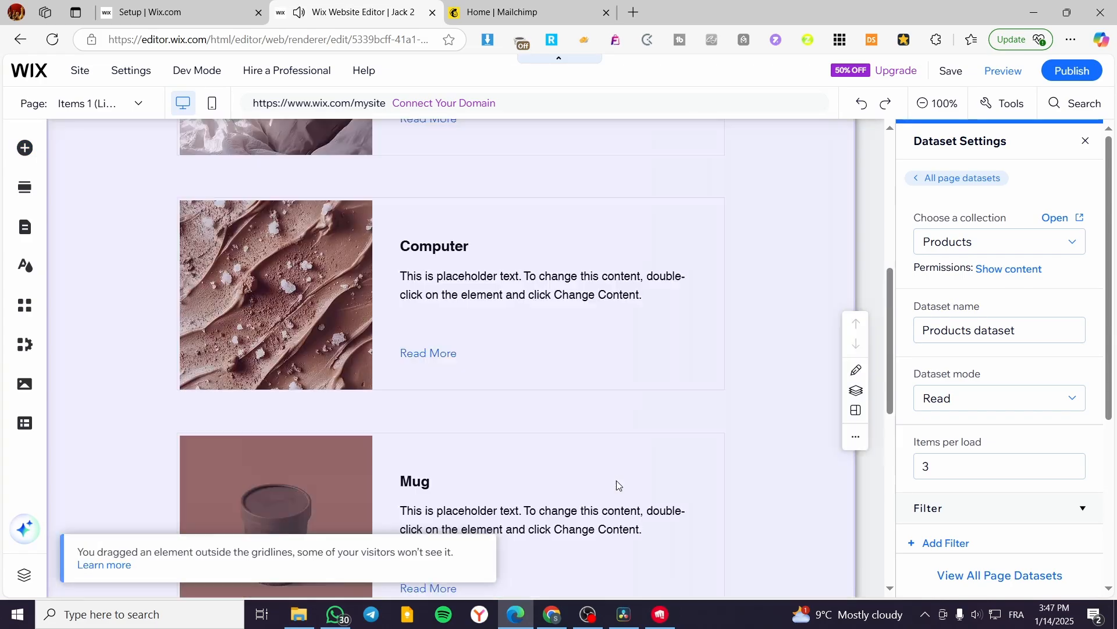
pyautogui.scroll(-11, 633, 474)
pyautogui.scroll(-5, 640, 419)
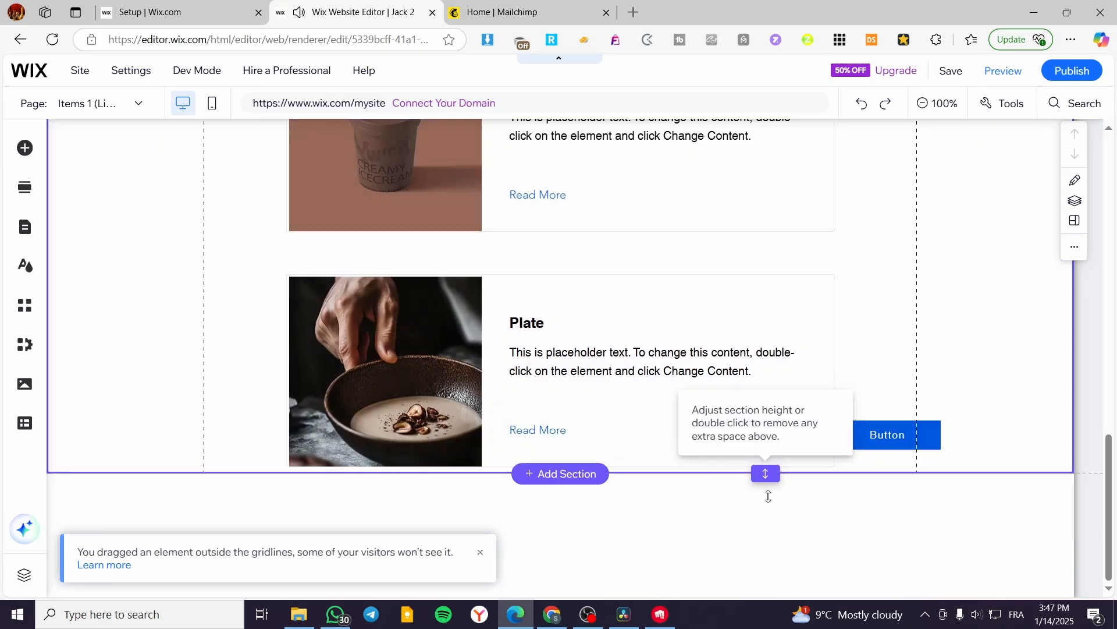
# Extend the Items section downward and place the new button in the free space below the Plate card.
pyautogui.moveTo(767, 487); pyautogui.dragTo(764, 583)
pyautogui.click(878, 434)
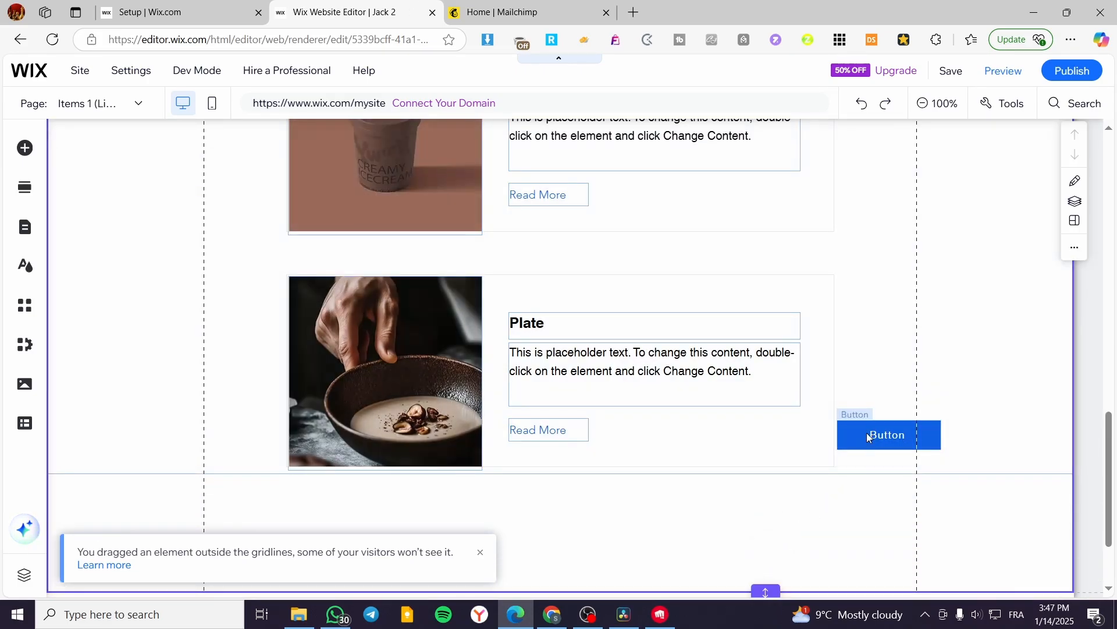
pyautogui.moveTo(878, 434); pyautogui.dragTo(533, 521)
# Change the button's text to Load More and nudge it slightly to the right.
pyautogui.doubleClick(558, 529)
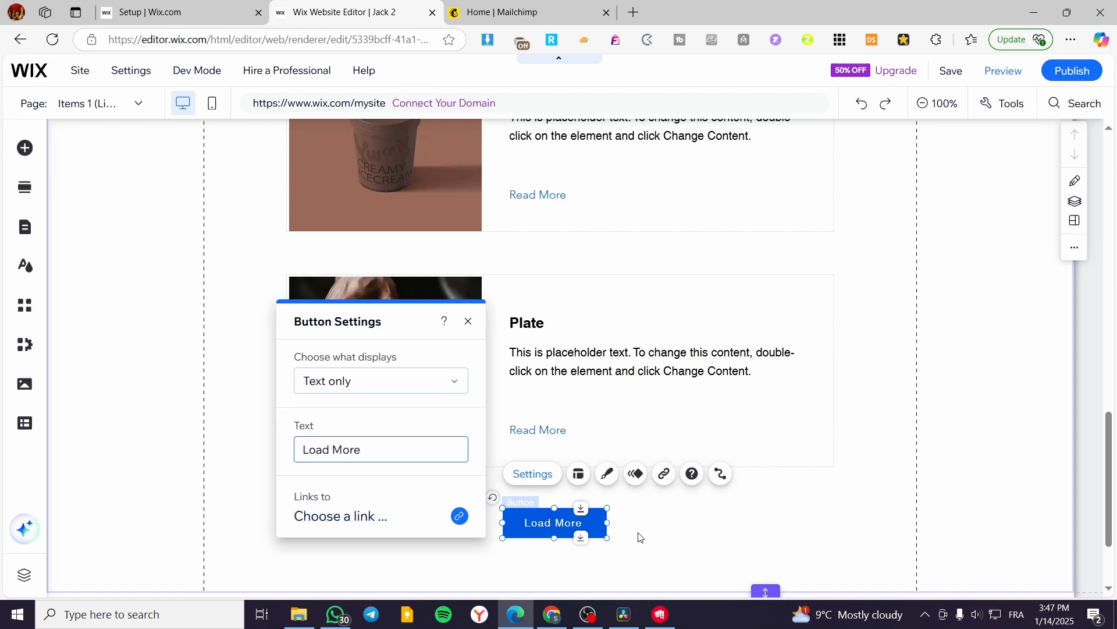
pyautogui.click(737, 530)
pyautogui.moveTo(589, 521)
pyautogui.mouseDown()
pyautogui.moveTo(608, 522)
pyautogui.moveTo(595, 522)
pyautogui.mouseUp()
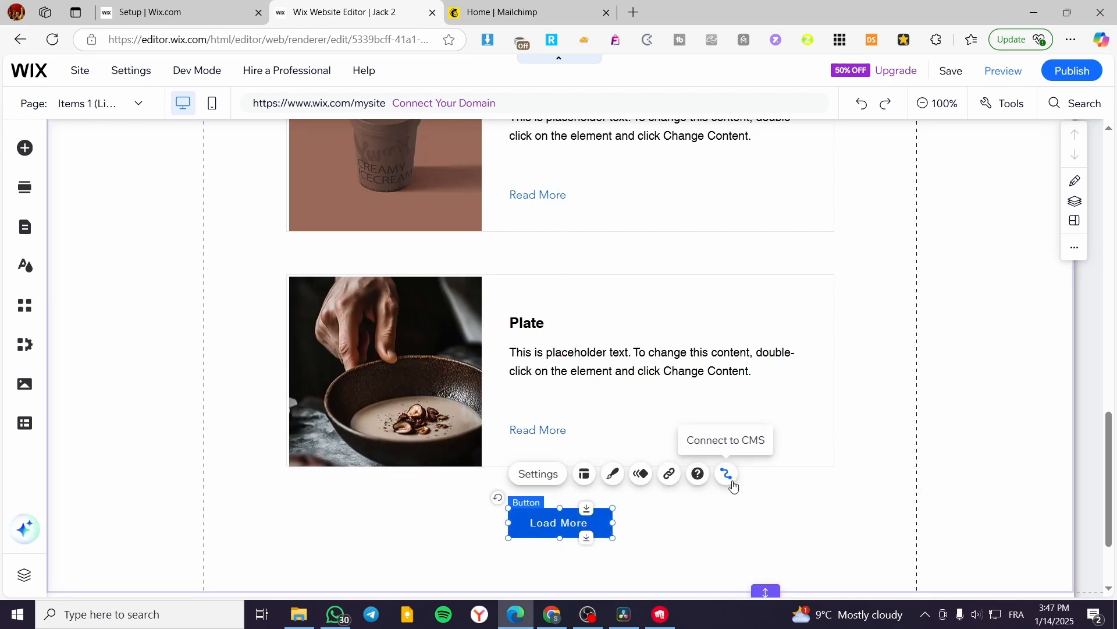
# Connect the Load More button to the Products dataset with Load more as its click action.
pyautogui.click(728, 476)
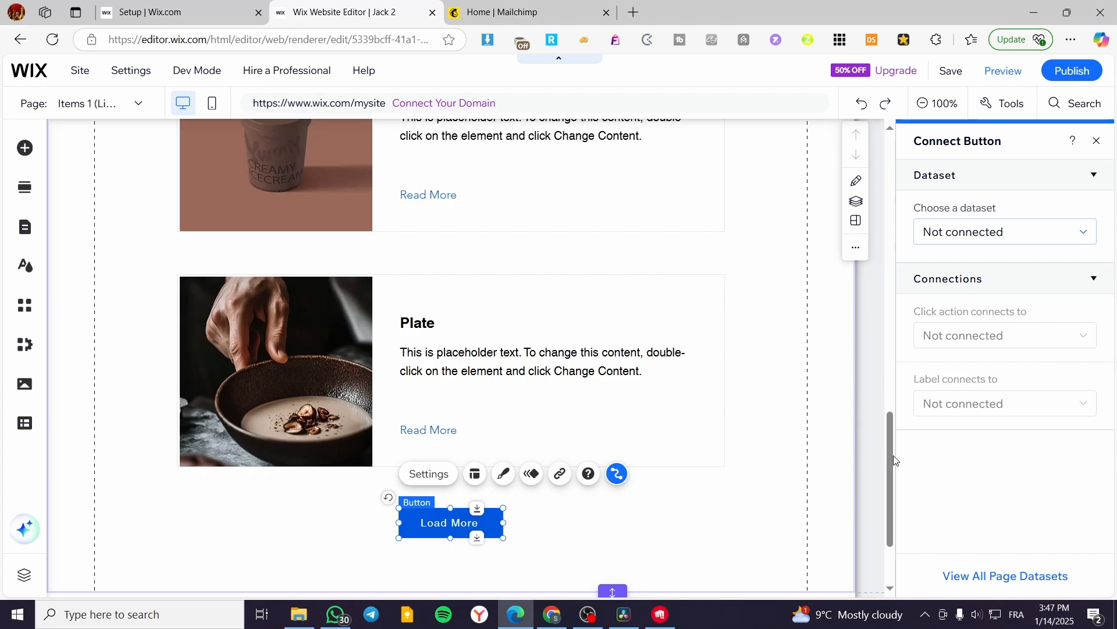
pyautogui.click(967, 230)
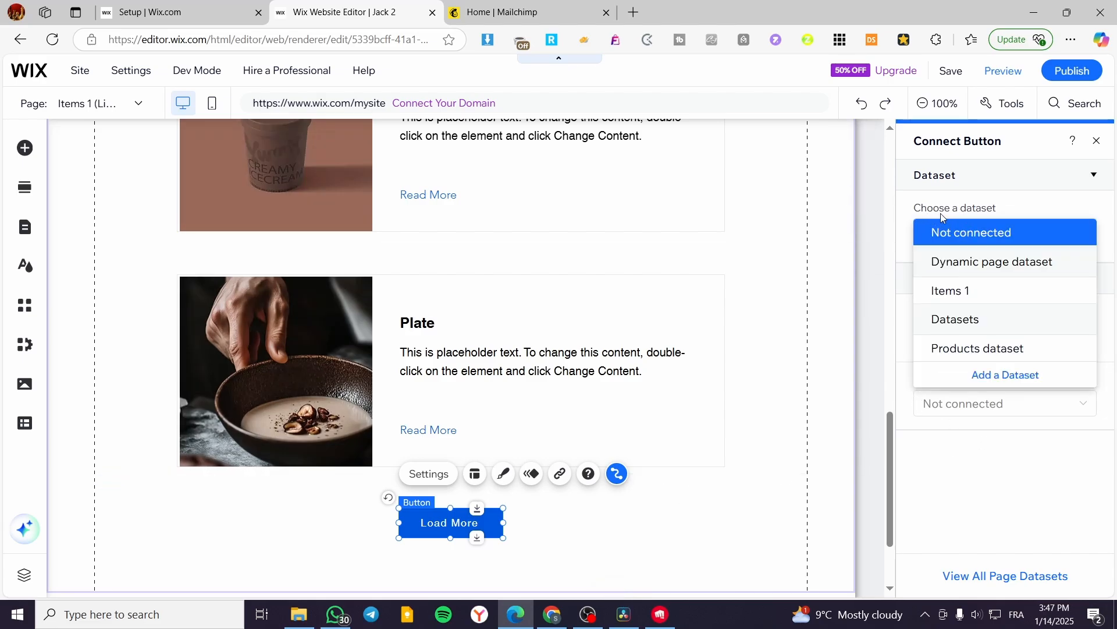
pyautogui.click(975, 349)
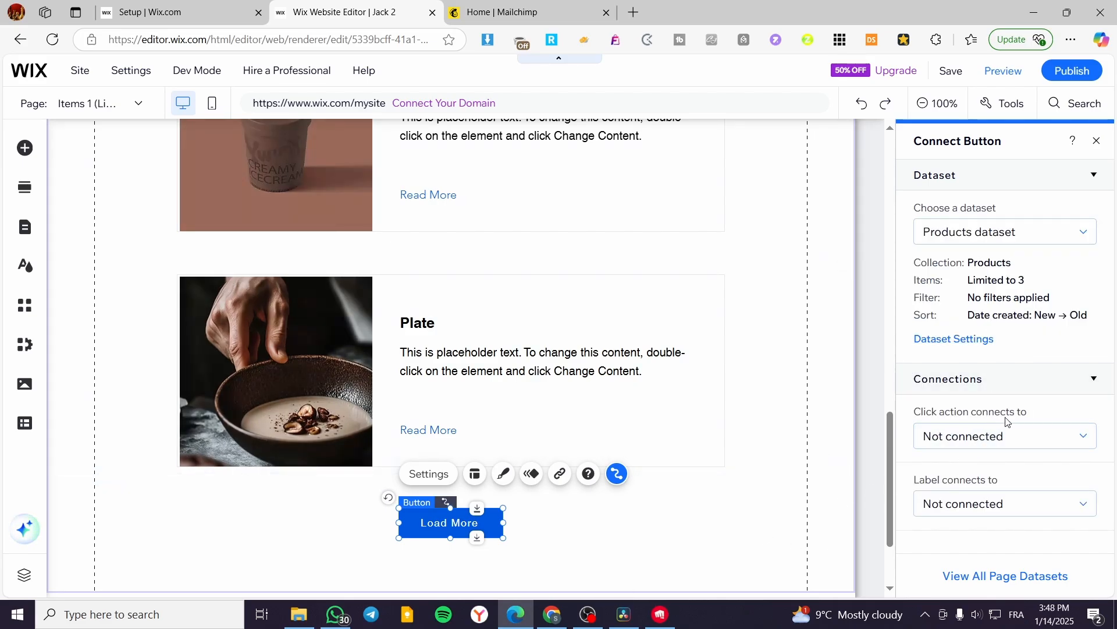
pyautogui.click(1054, 437)
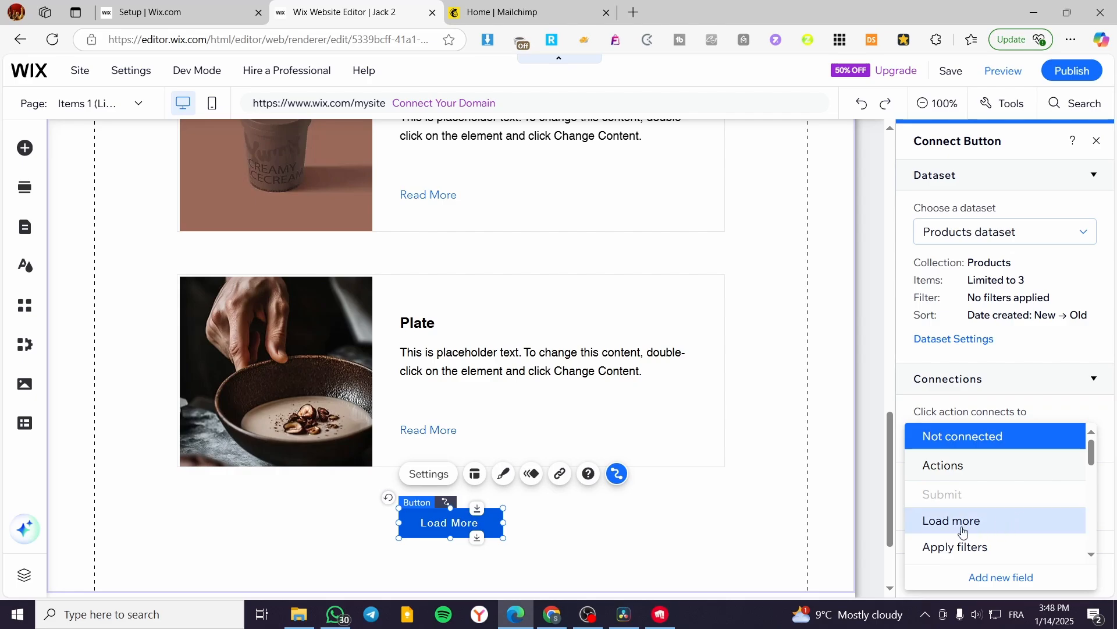
pyautogui.scroll(-2, 959, 547)
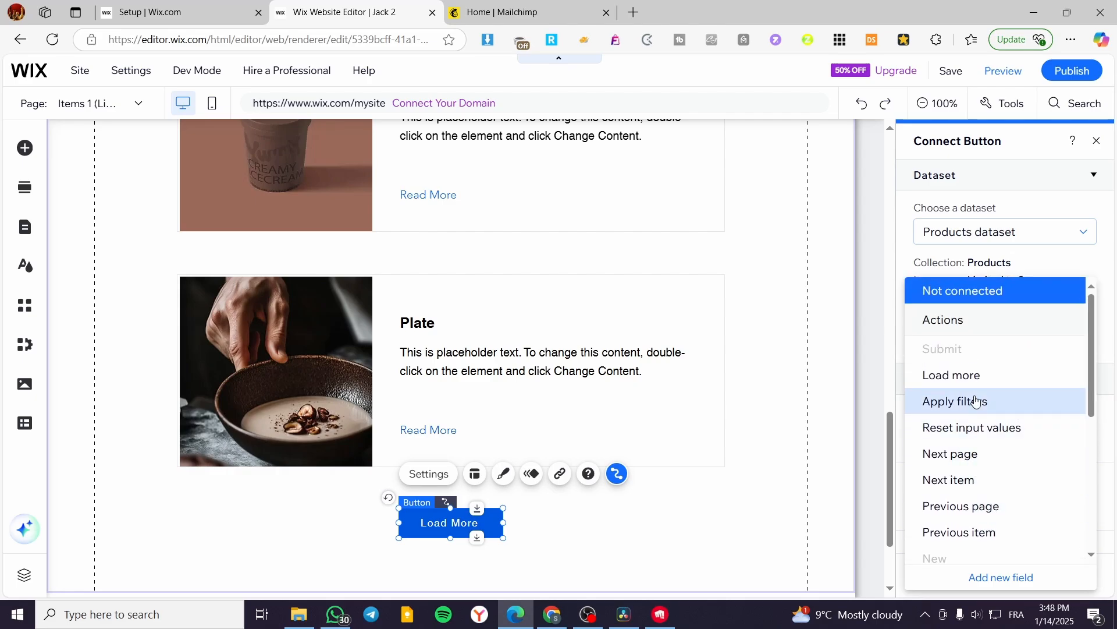
pyautogui.click(982, 383)
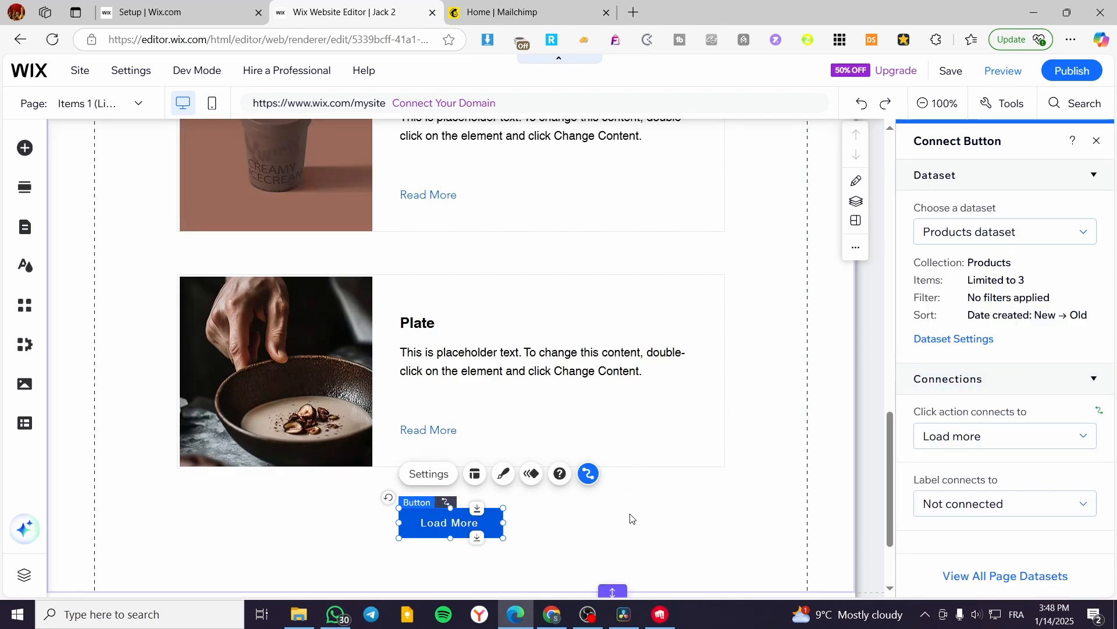
# Move the Load More button slightly lower in the section, farther from the Plate card.
pyautogui.click(611, 518)
pyautogui.click(451, 533)
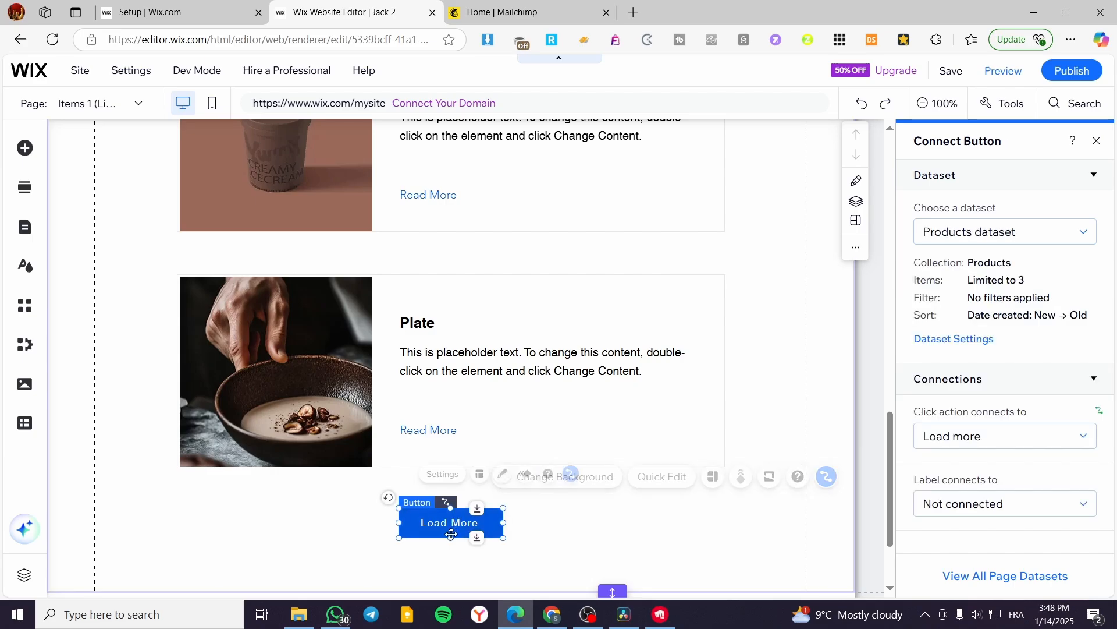
pyautogui.moveTo(451, 533); pyautogui.dragTo(450, 561)
pyautogui.click(683, 550)
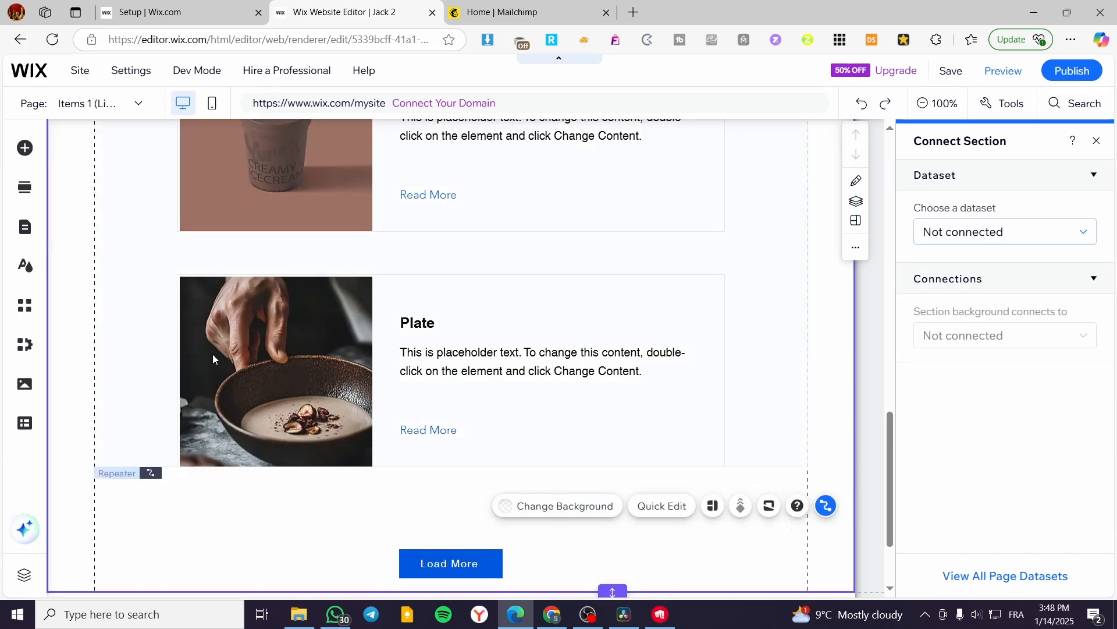
# Add the first numbered Pagination Bar style from the Interactive elements and place it below the Plate card near the Load More button.
pyautogui.click(15, 150)
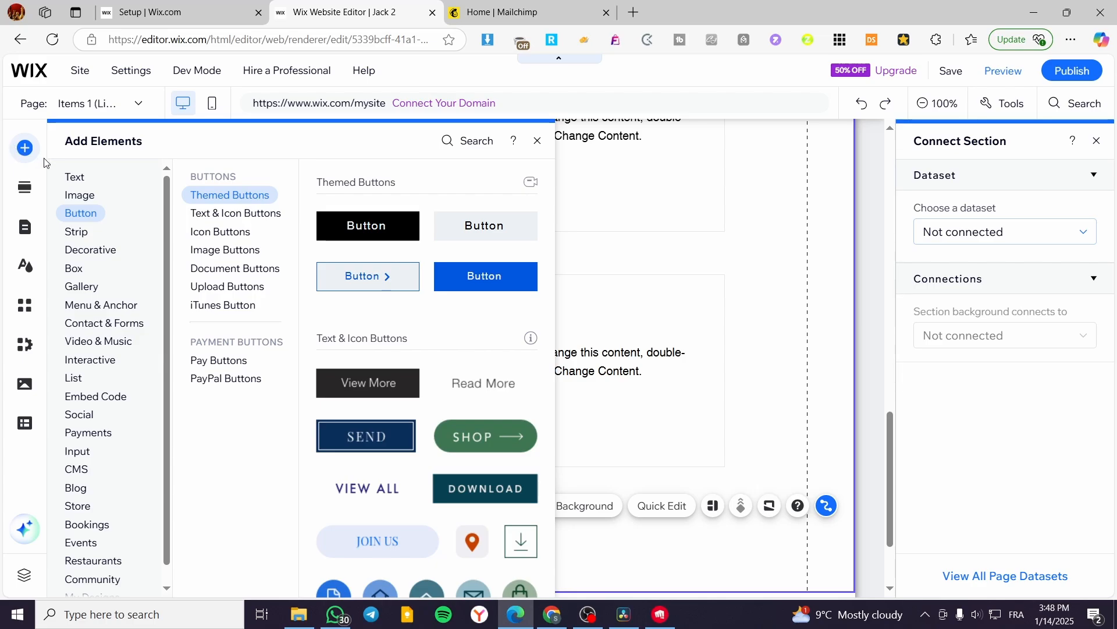
pyautogui.moveTo(105, 365)
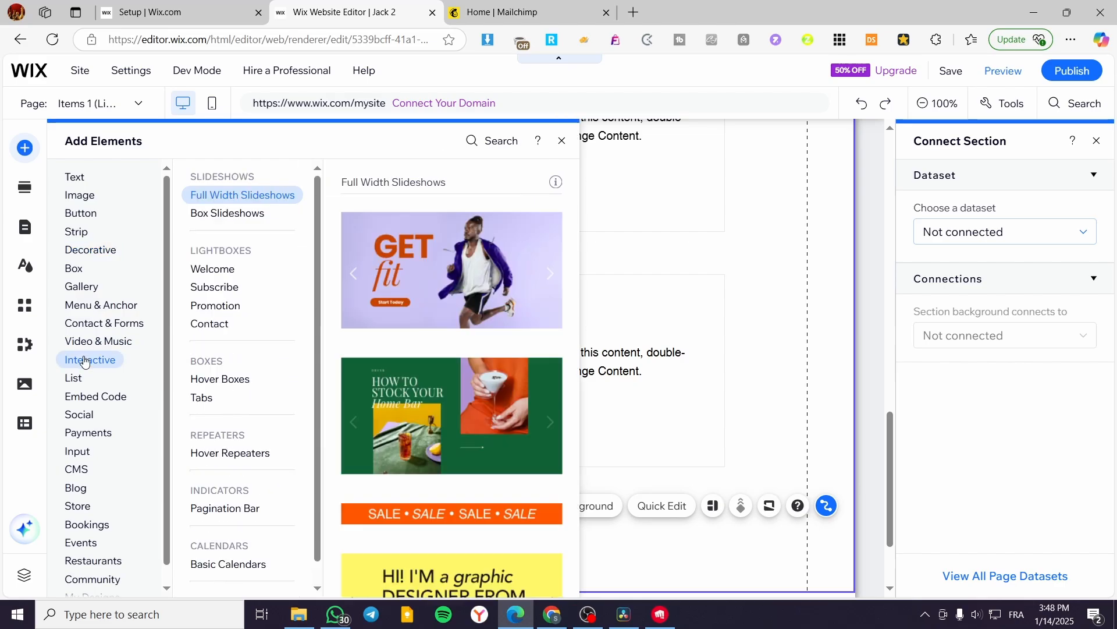
pyautogui.moveTo(219, 494)
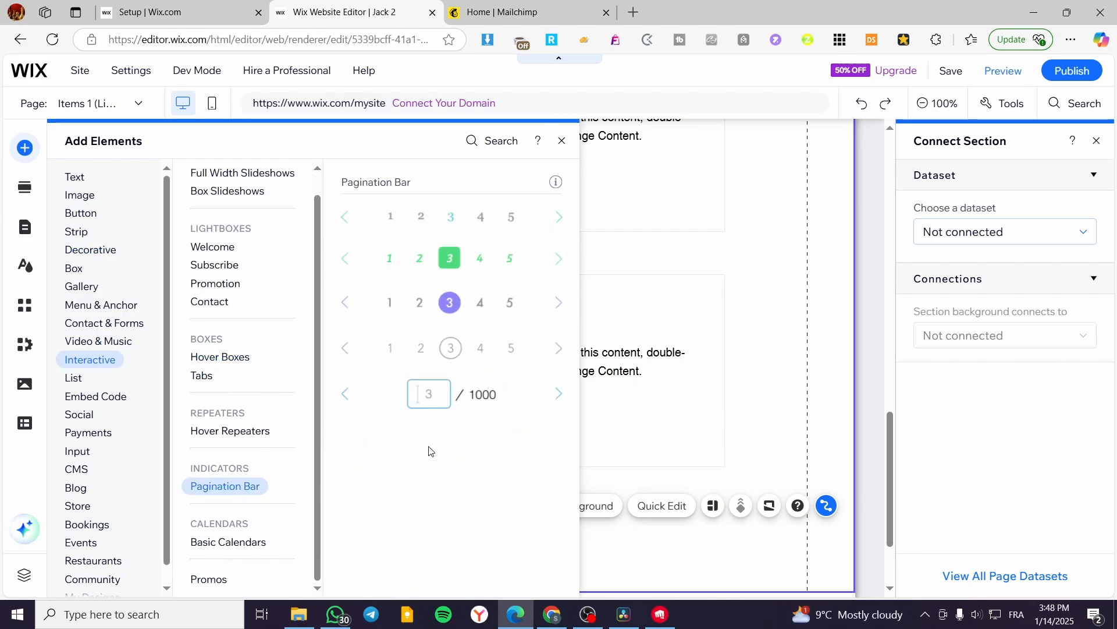
pyautogui.moveTo(464, 226); pyautogui.dragTo(461, 386)
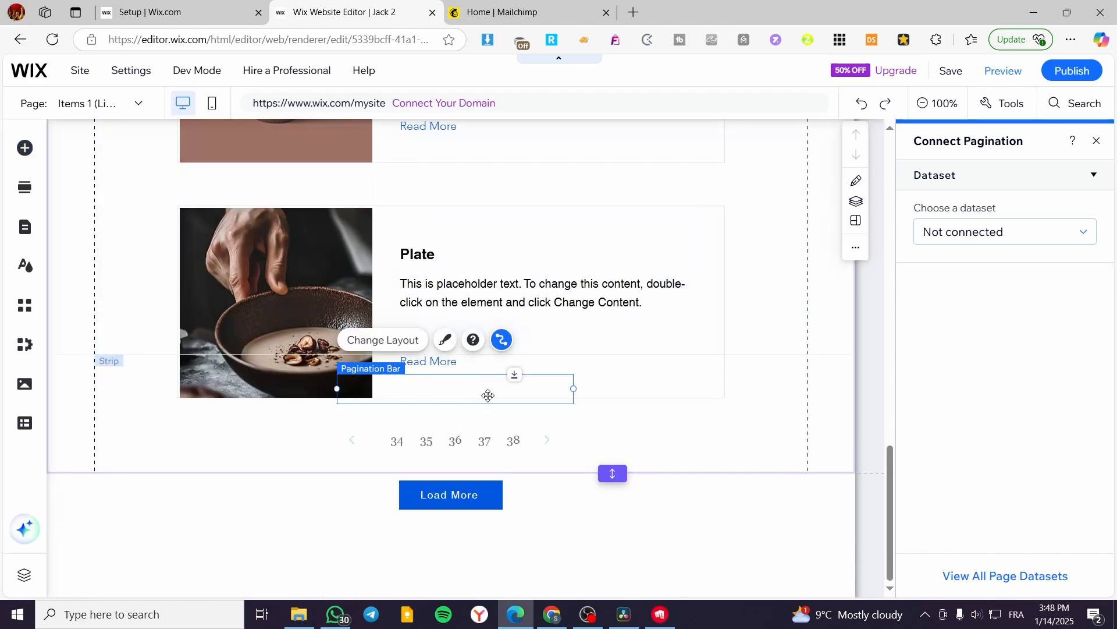
pyautogui.moveTo(489, 392); pyautogui.dragTo(512, 464)
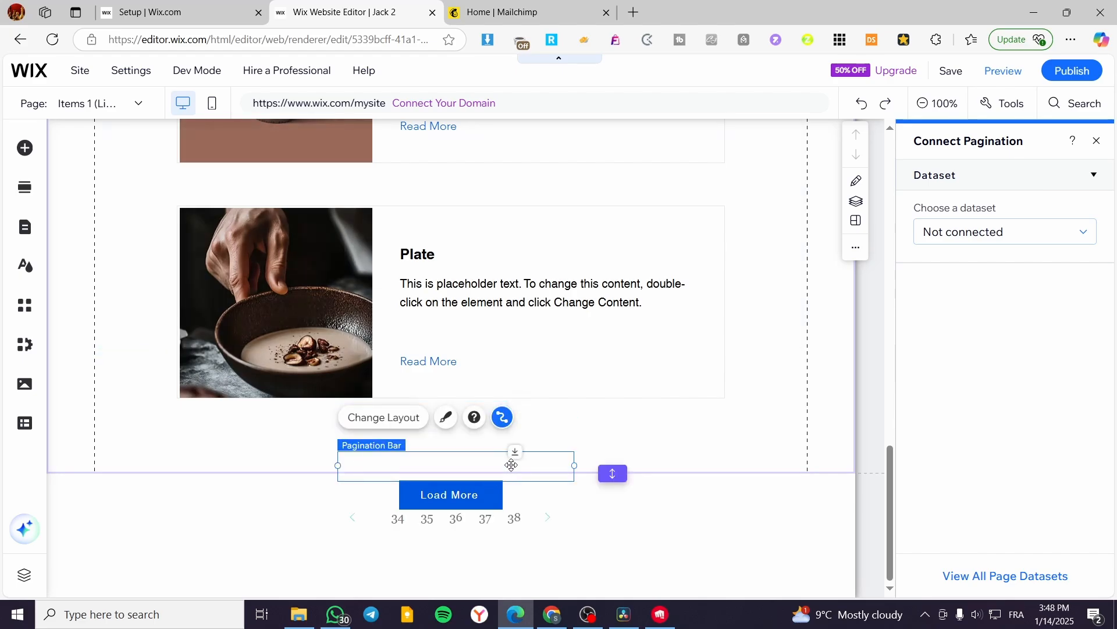
# Extend the Items section downward so the Load More button and pagination bar fit inside it.
pyautogui.click(527, 427)
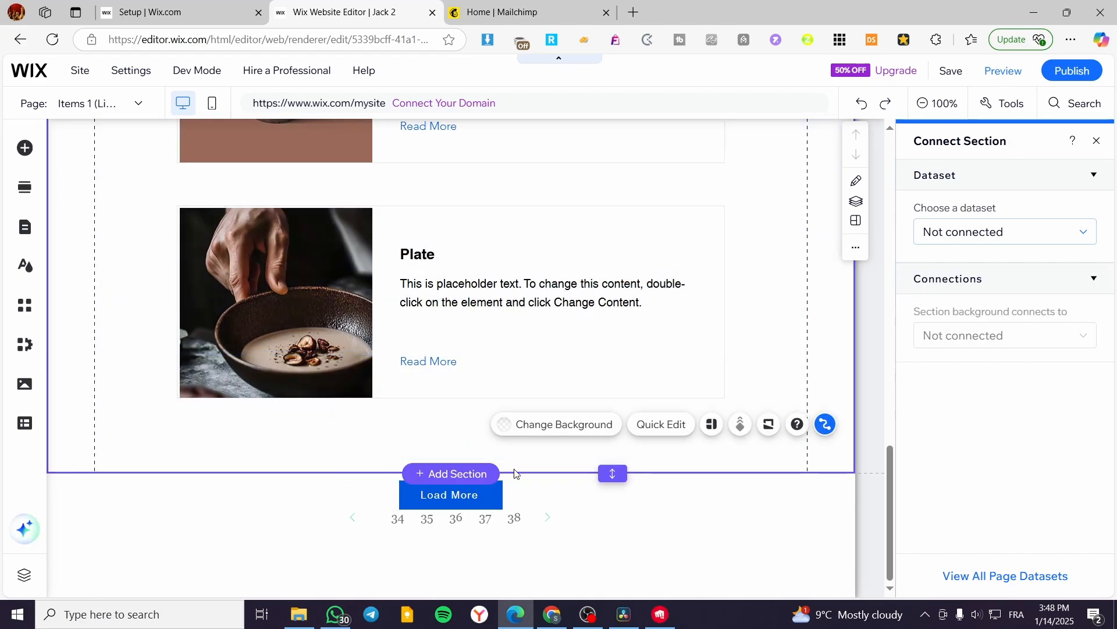
pyautogui.click(529, 526)
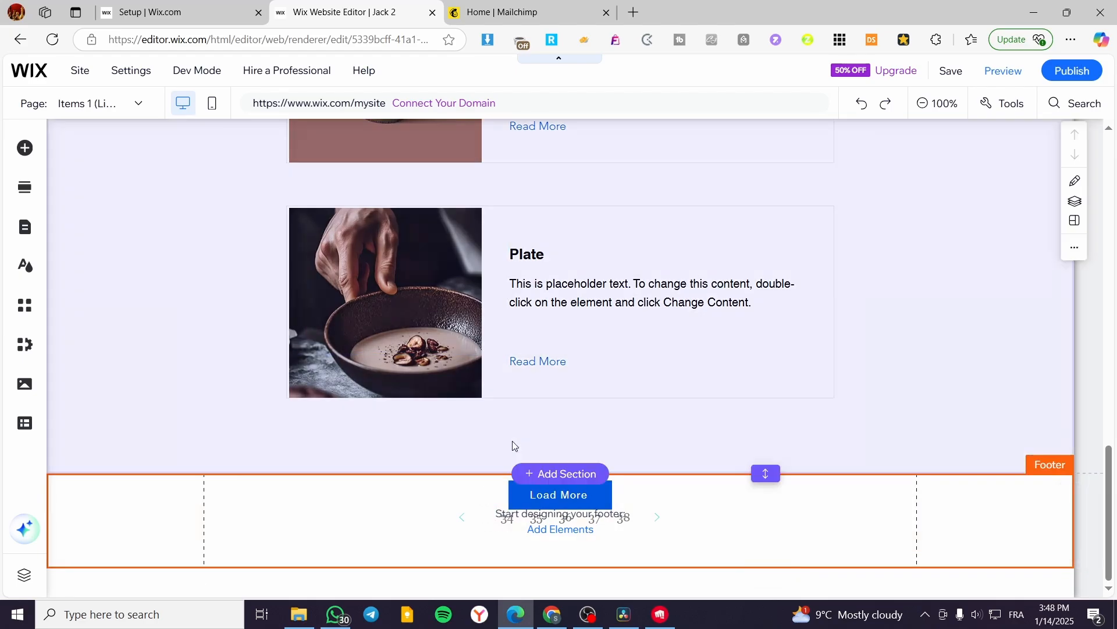
pyautogui.click(332, 430)
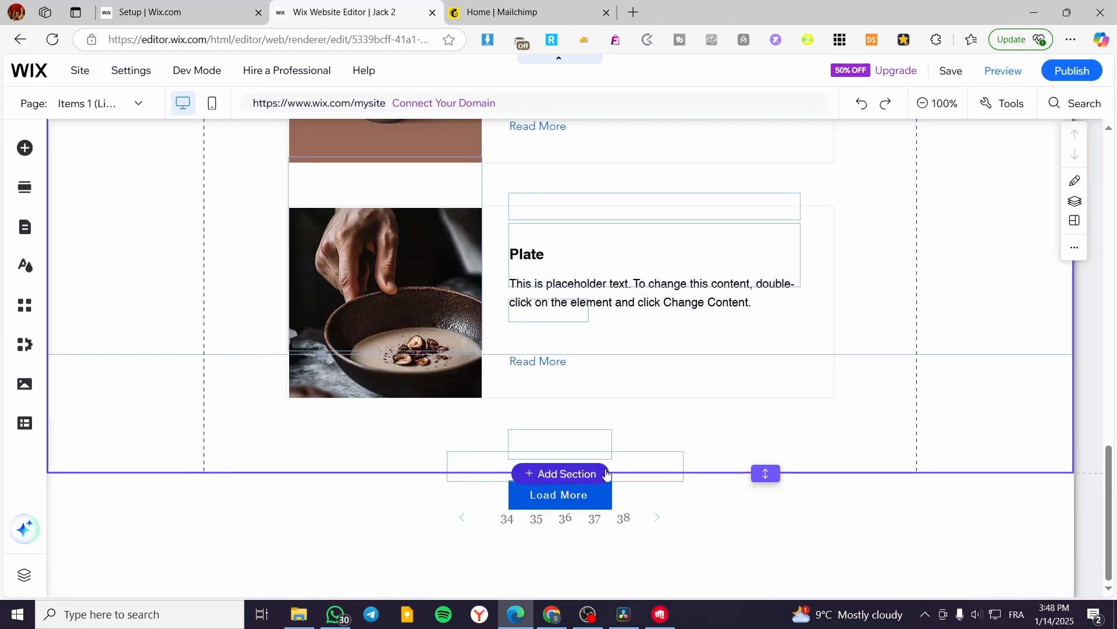
pyautogui.moveTo(765, 473); pyautogui.dragTo(767, 585)
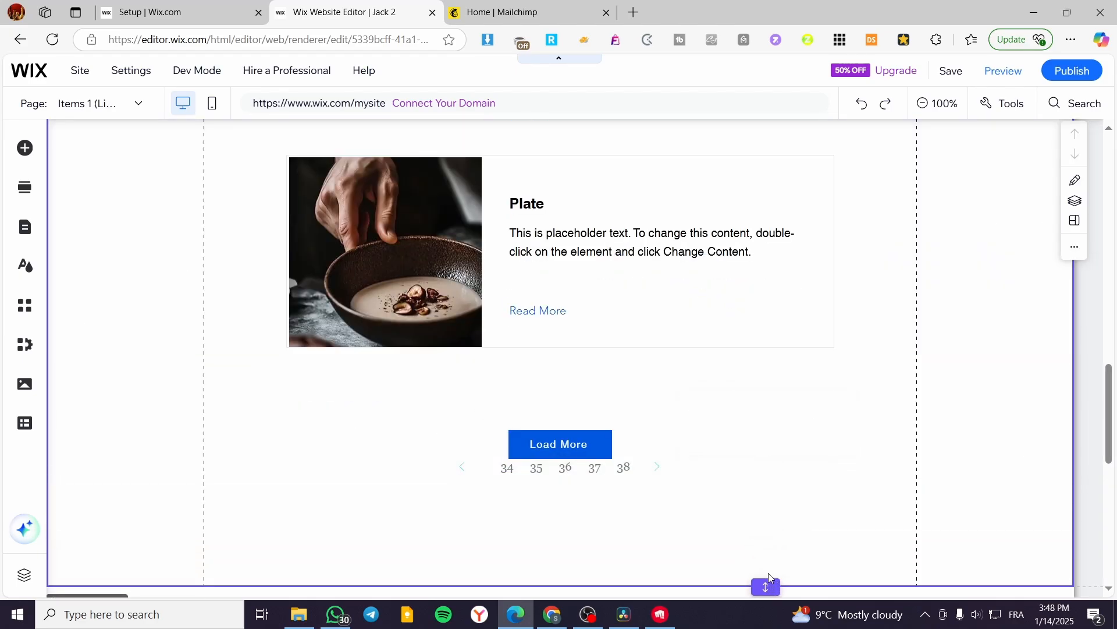
# Place the pagination bar between the Plate card and the Load More button and stretch it wider across the section.
pyautogui.moveTo(594, 471)
pyautogui.mouseDown()
pyautogui.moveTo(578, 417)
pyautogui.moveTo(576, 488)
pyautogui.moveTo(584, 480)
pyautogui.mouseUp()
pyautogui.click(663, 392)
pyautogui.moveTo(673, 387); pyautogui.dragTo(918, 387)
pyautogui.moveTo(435, 388); pyautogui.dragTo(235, 388)
pyautogui.moveTo(345, 387); pyautogui.dragTo(635, 388)
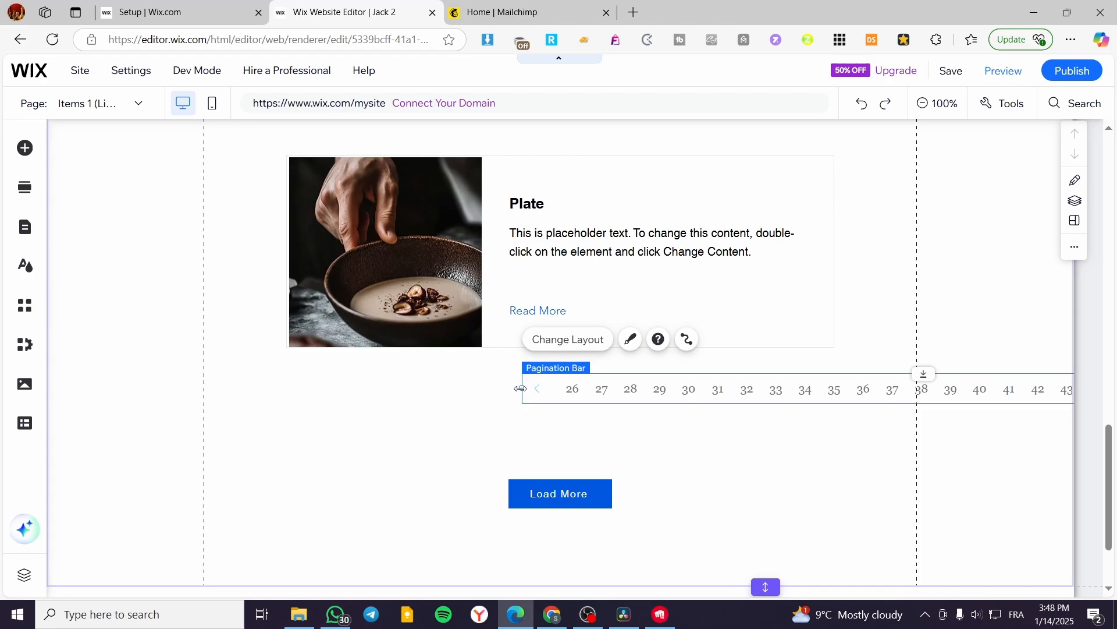
pyautogui.moveTo(521, 388); pyautogui.dragTo(250, 388)
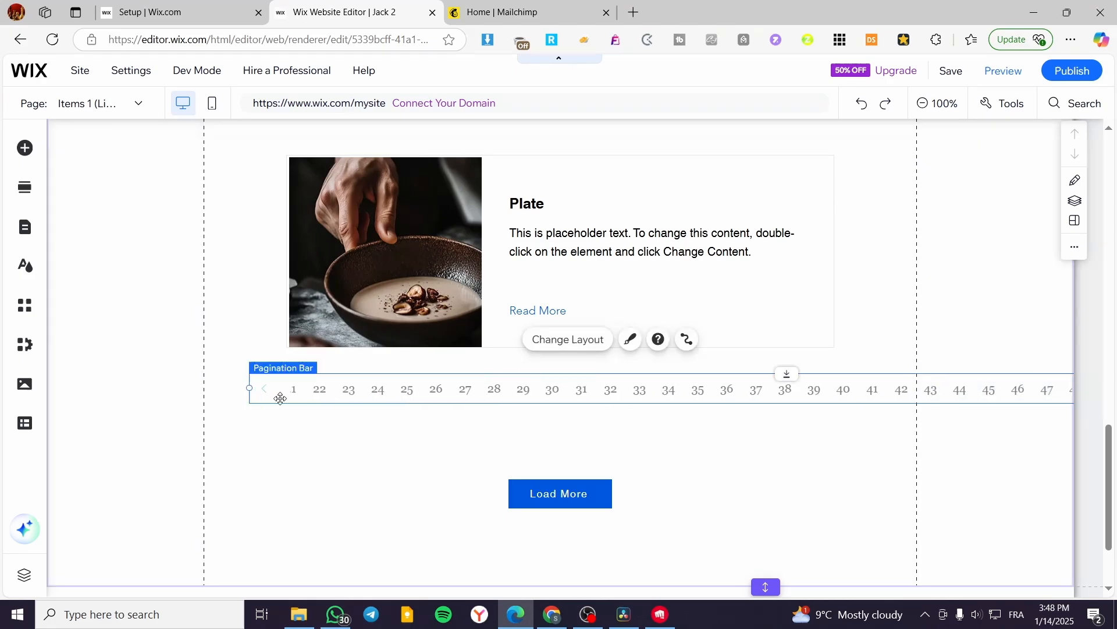
# Try the Input and Arrows navigation types for the pagination bar, return it to Click, and align its content left.
pyautogui.doubleClick(486, 386)
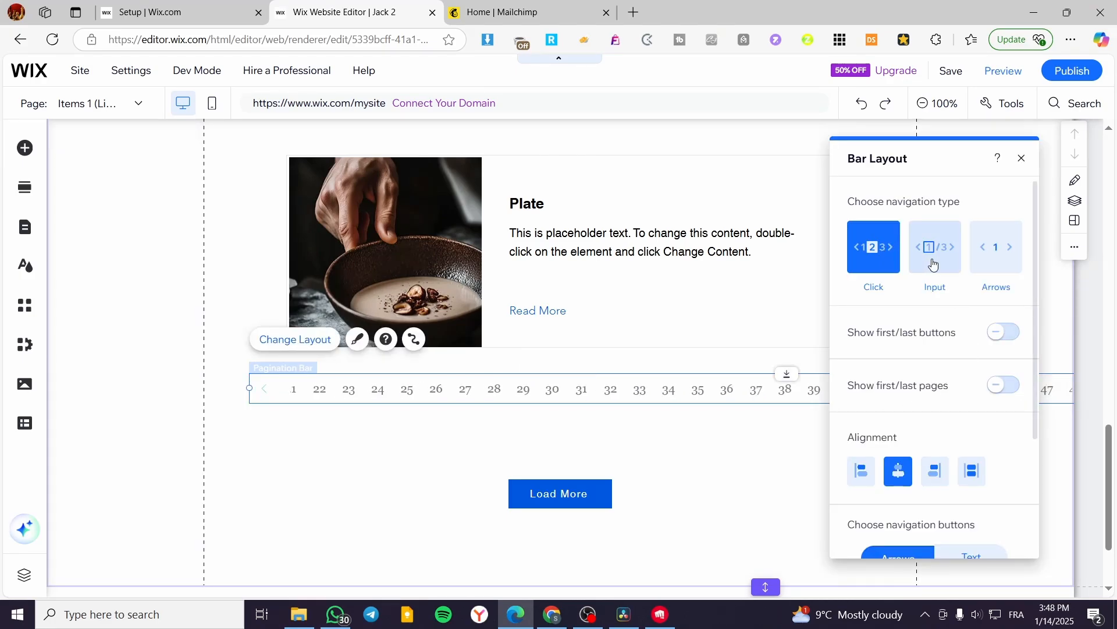
pyautogui.click(923, 254)
pyautogui.click(982, 255)
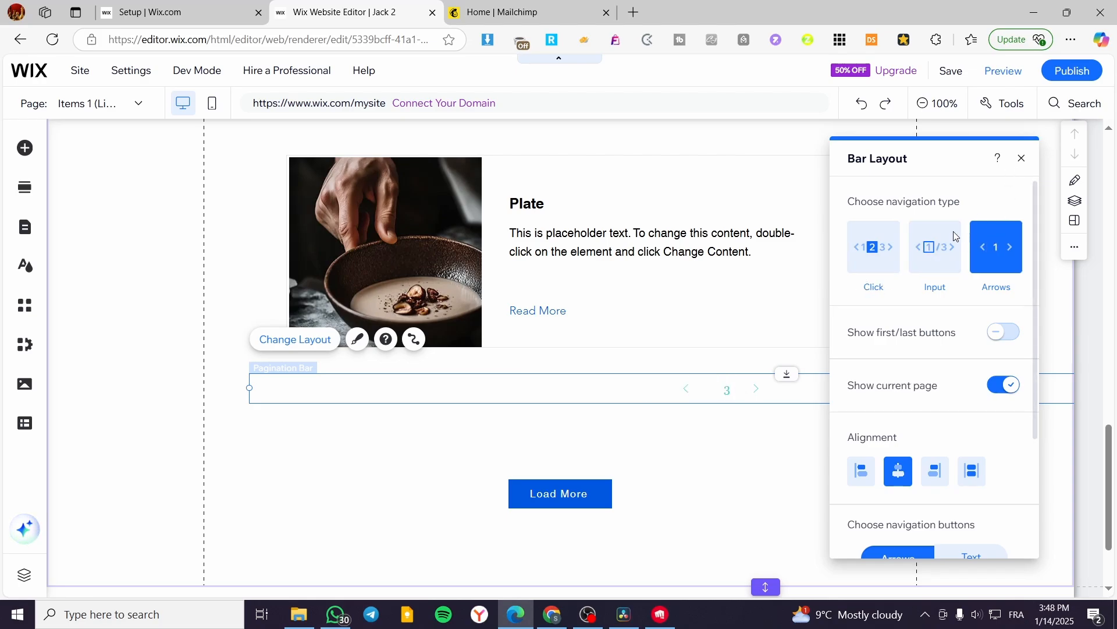
pyautogui.click(884, 258)
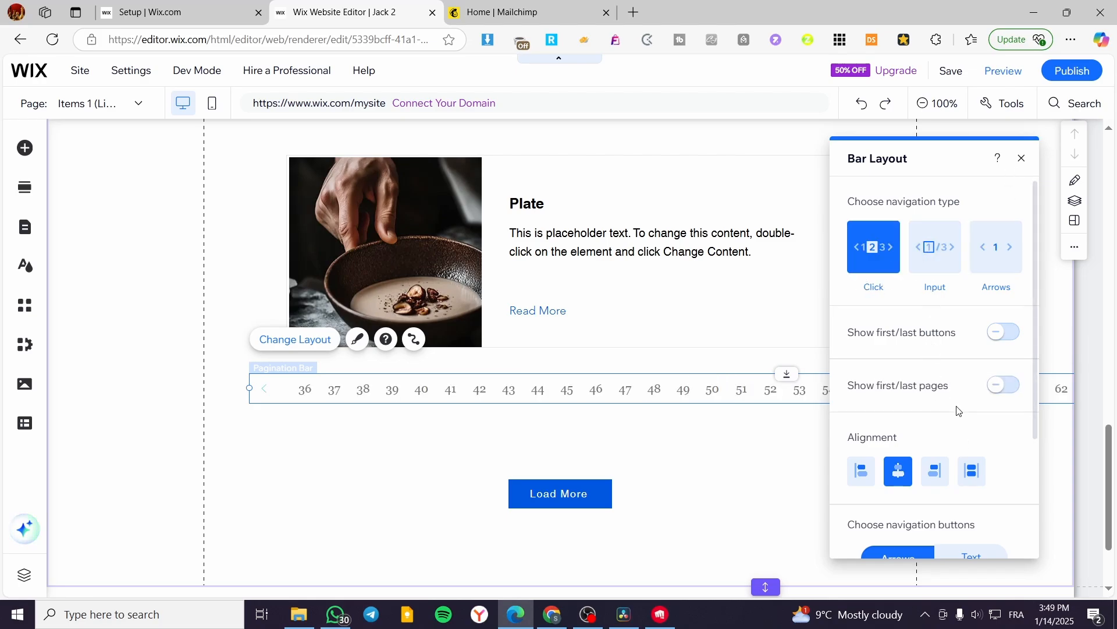
pyautogui.scroll(-3, 959, 411)
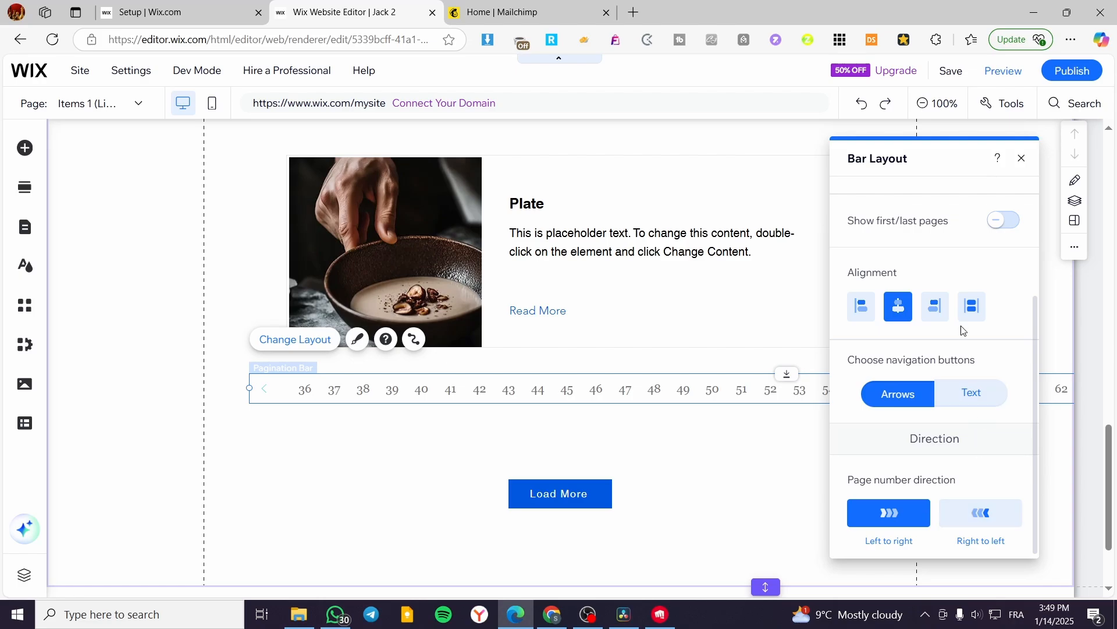
pyautogui.click(860, 316)
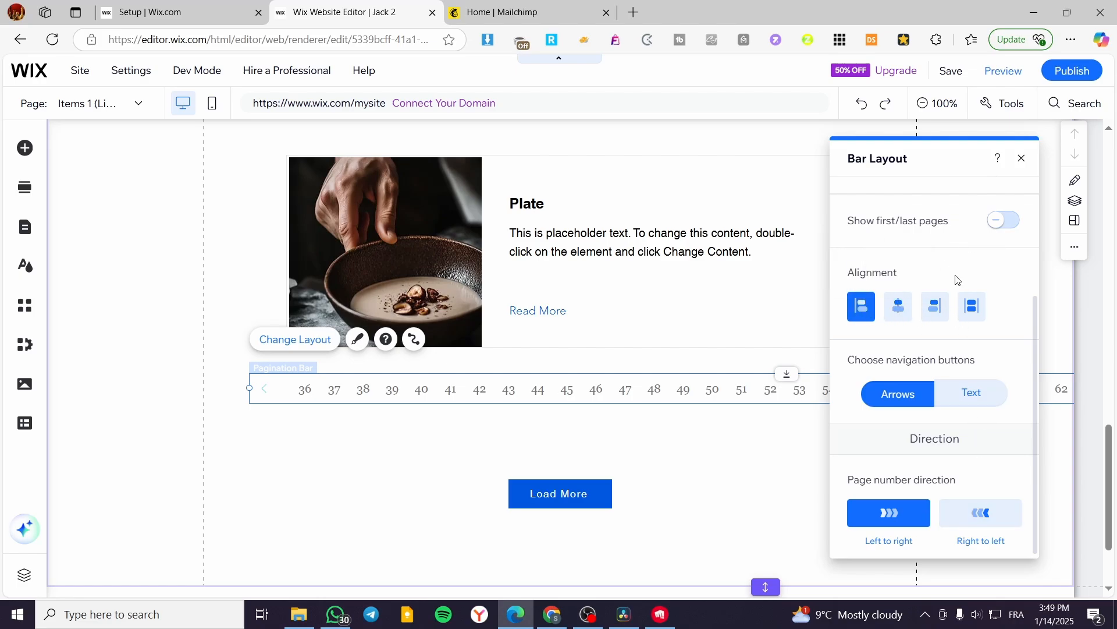
pyautogui.scroll(3, 931, 303)
pyautogui.click(1023, 158)
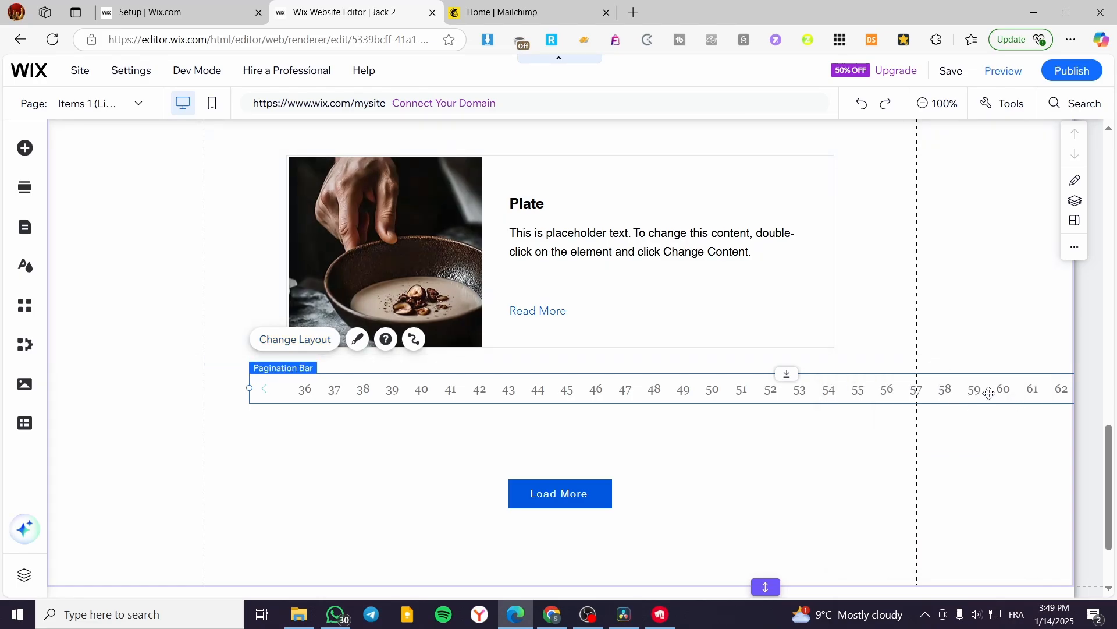
# Shift the widened pagination bar sideways so its start sits near the section's left gridline.
pyautogui.moveTo(991, 392); pyautogui.dragTo(1115, 395)
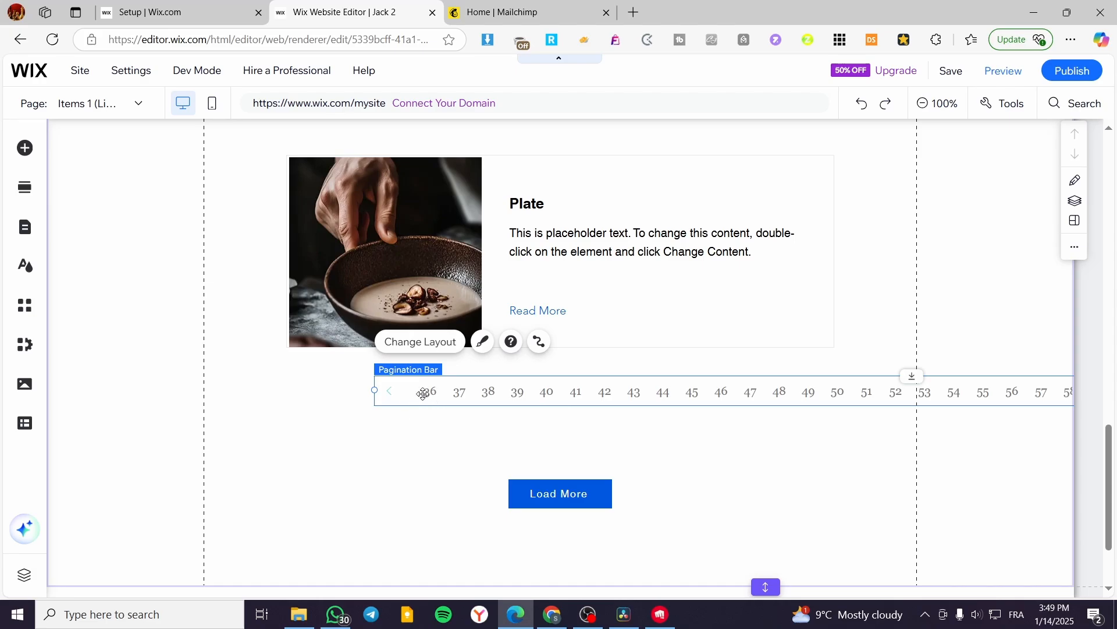
pyautogui.moveTo(423, 394); pyautogui.dragTo(220, 393)
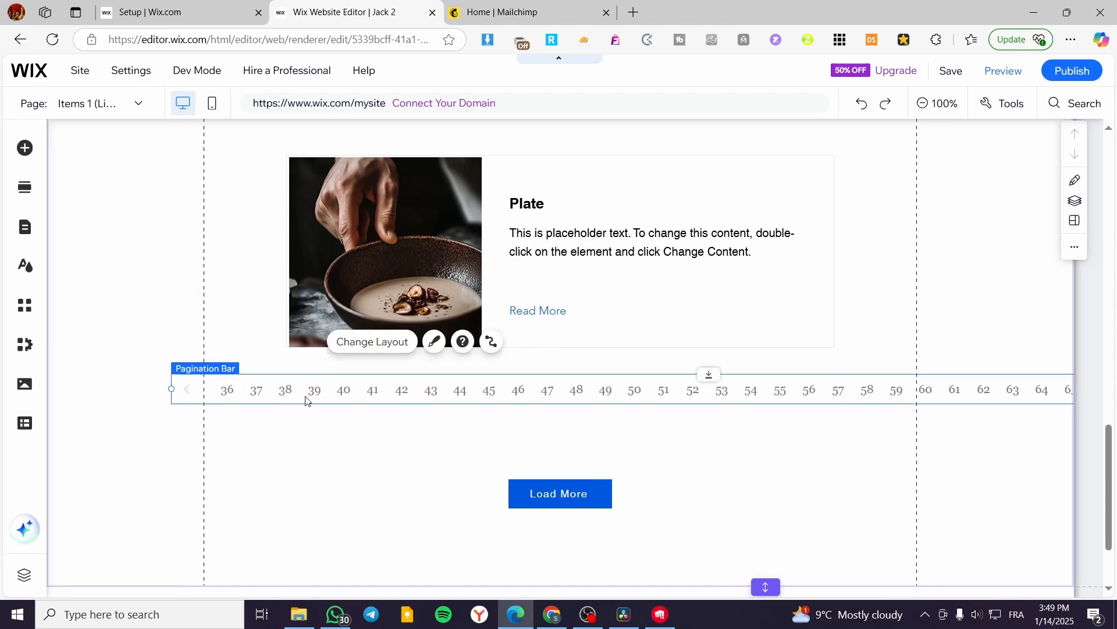
pyautogui.moveTo(370, 382); pyautogui.dragTo(364, 382)
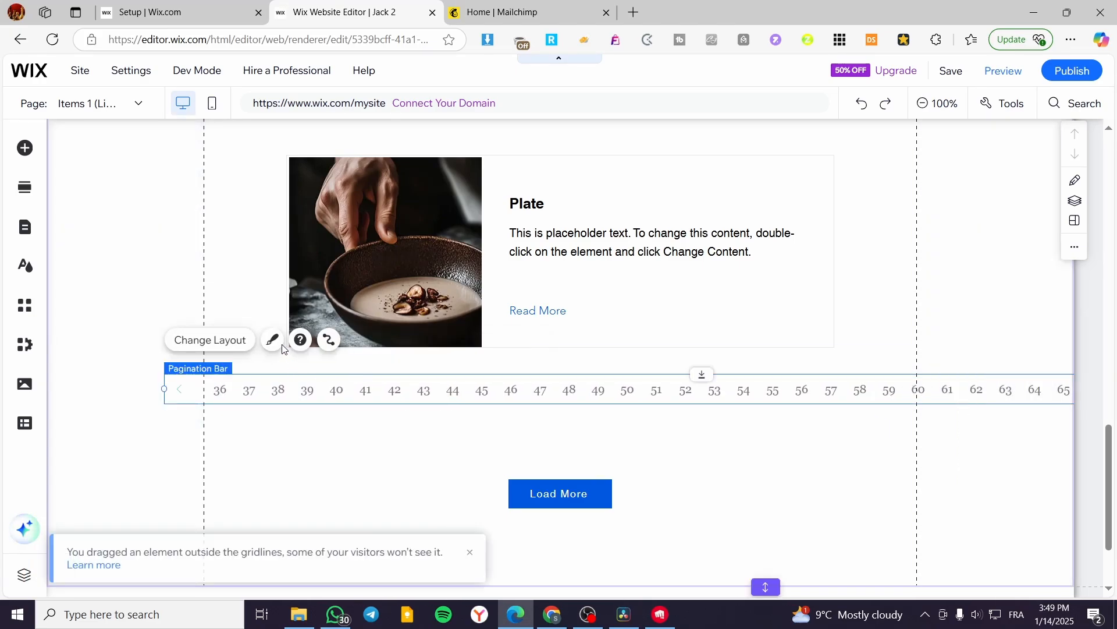
pyautogui.click(481, 554)
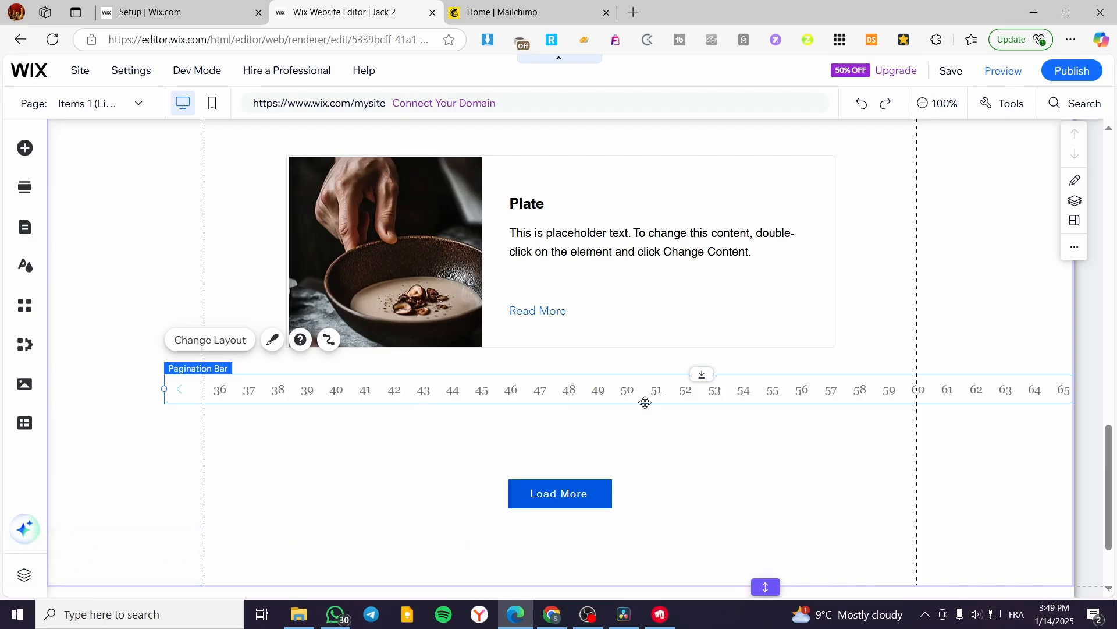
# Connect the widened pagination bar to the Products dataset.
pyautogui.click(329, 341)
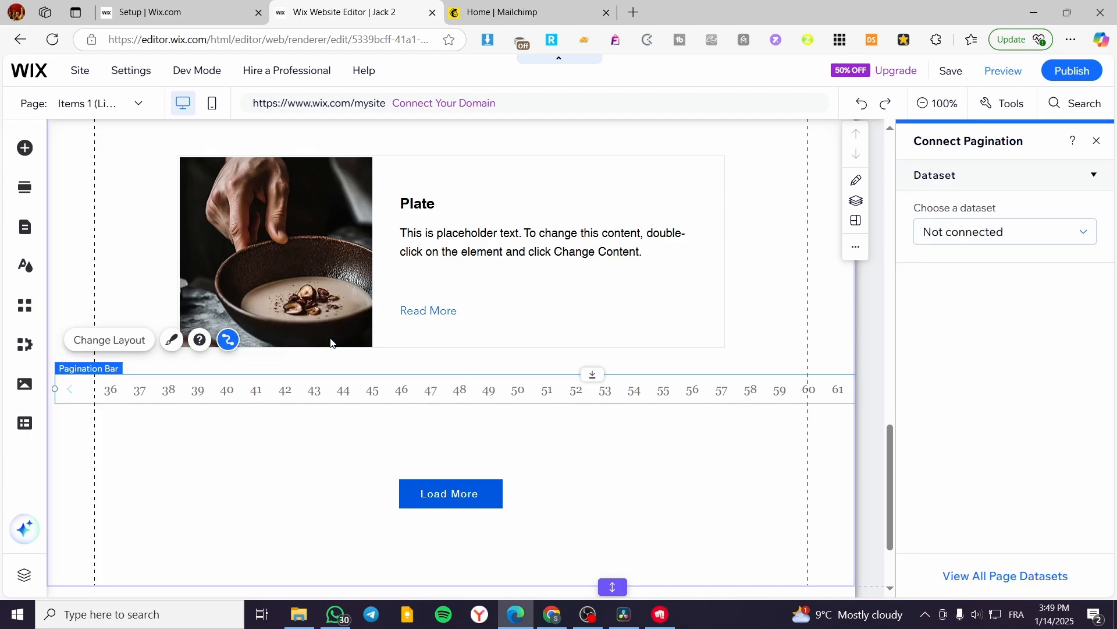
pyautogui.click(1048, 239)
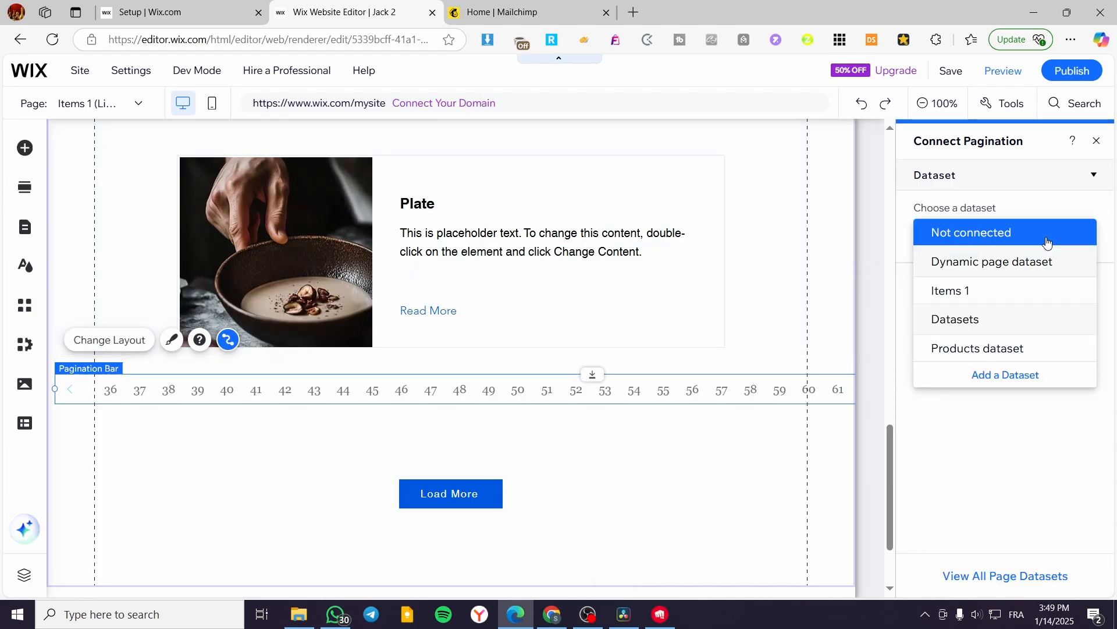
pyautogui.click(989, 347)
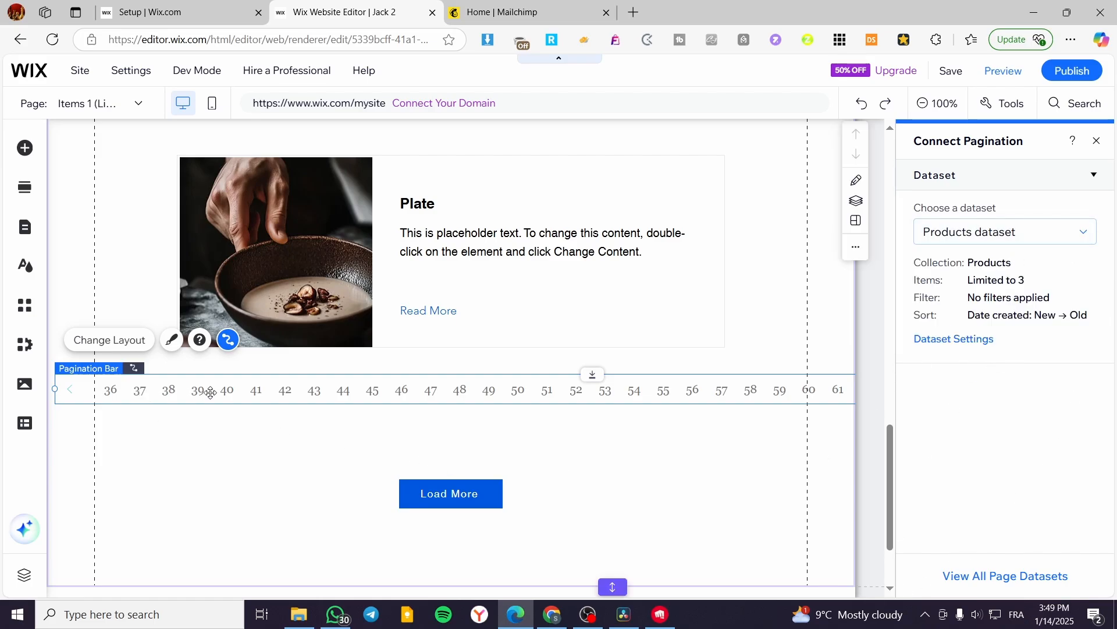
# Try to shorten the pagination bar from its left end and reposition it below the Plate card.
pyautogui.moveTo(211, 393); pyautogui.dragTo(45, 417)
pyautogui.moveTo(292, 396); pyautogui.dragTo(620, 387)
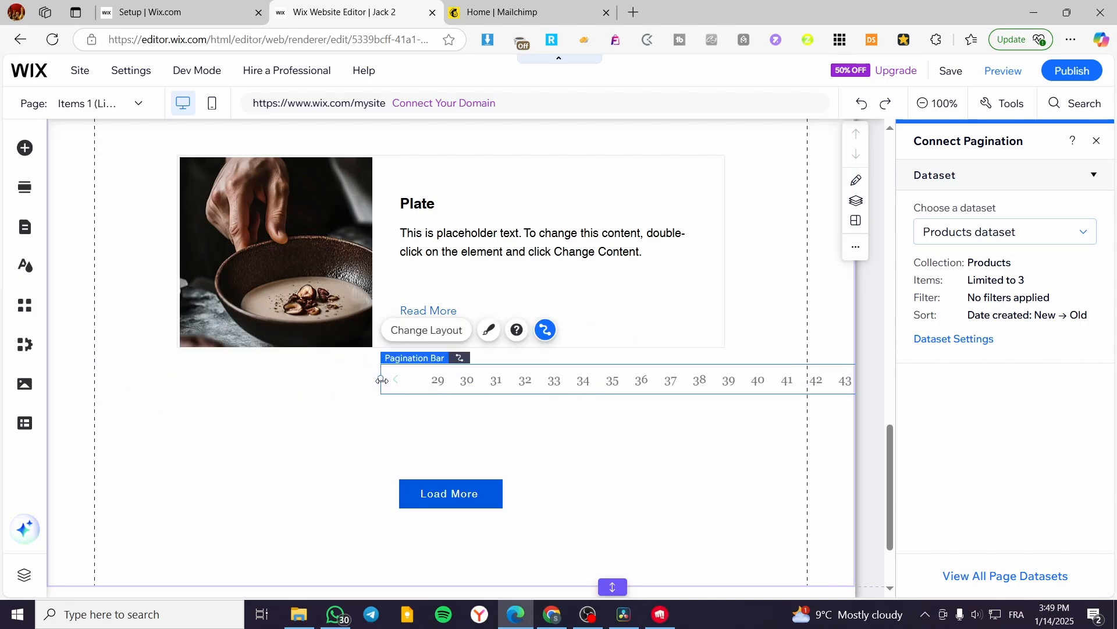
pyautogui.moveTo(386, 382); pyautogui.dragTo(143, 387)
pyautogui.moveTo(377, 382); pyautogui.dragTo(545, 385)
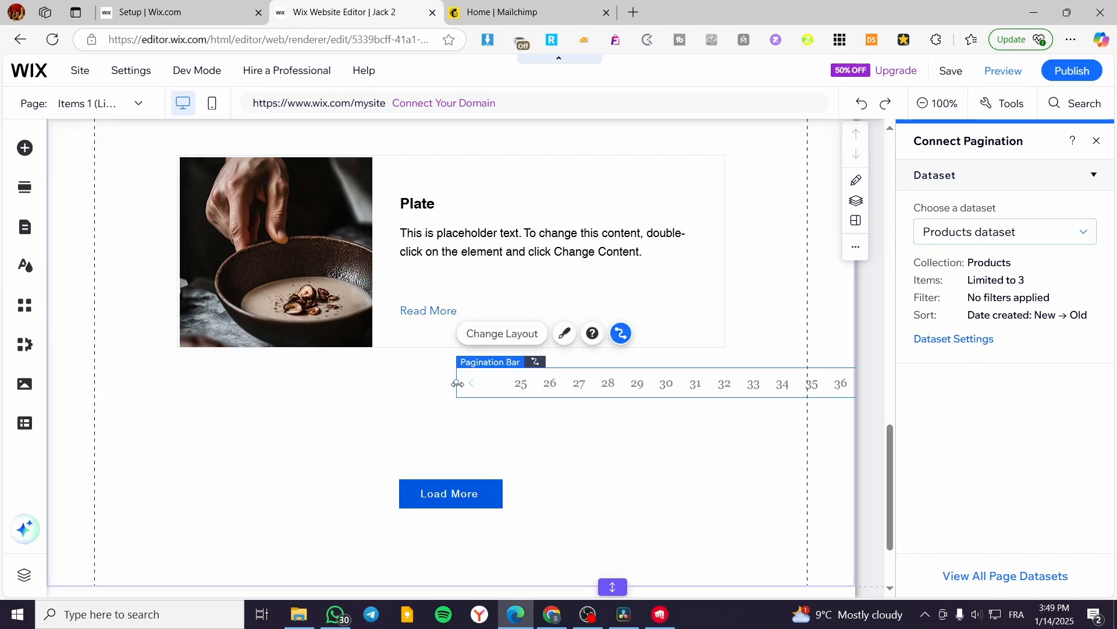
pyautogui.moveTo(456, 383); pyautogui.dragTo(138, 406)
pyautogui.moveTo(357, 388)
pyautogui.mouseDown()
pyautogui.moveTo(527, 392)
pyautogui.moveTo(267, 397)
pyautogui.mouseUp()
pyautogui.moveTo(169, 402)
pyautogui.mouseDown()
pyautogui.moveTo(425, 387)
pyautogui.moveTo(322, 394)
pyautogui.mouseUp()
# Shift the oversized pagination bar leftward until its right end is reachable, and clear it from the section.
pyautogui.moveTo(483, 387); pyautogui.dragTo(178, 399)
pyautogui.moveTo(675, 398); pyautogui.dragTo(396, 401)
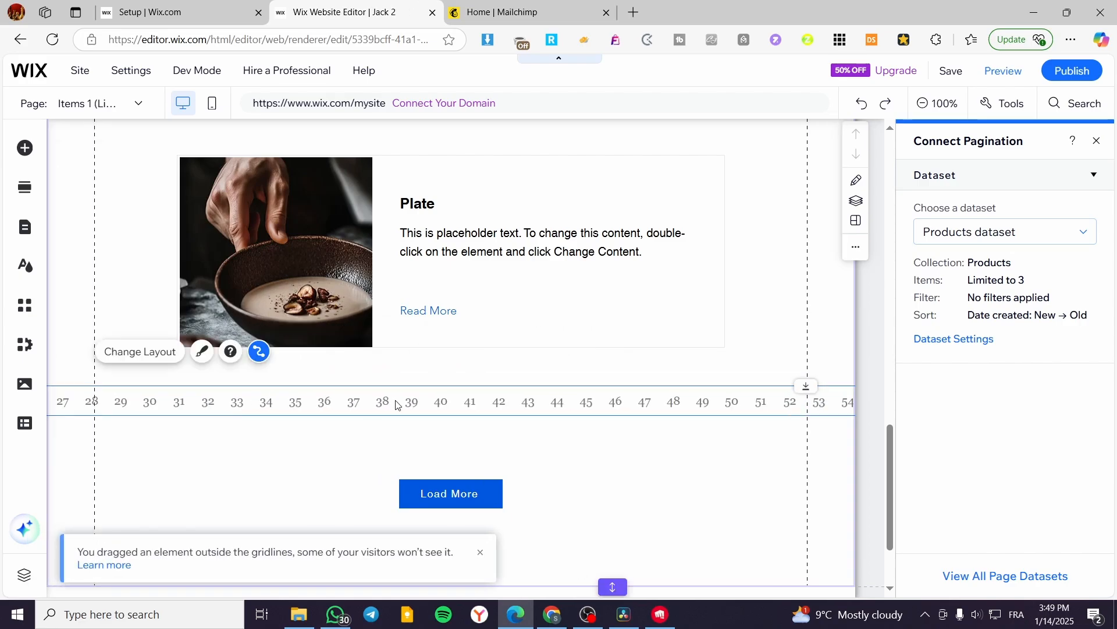
pyautogui.moveTo(499, 402); pyautogui.dragTo(235, 404)
pyautogui.moveTo(482, 403); pyautogui.dragTo(112, 405)
pyautogui.moveTo(365, 406); pyautogui.dragTo(106, 406)
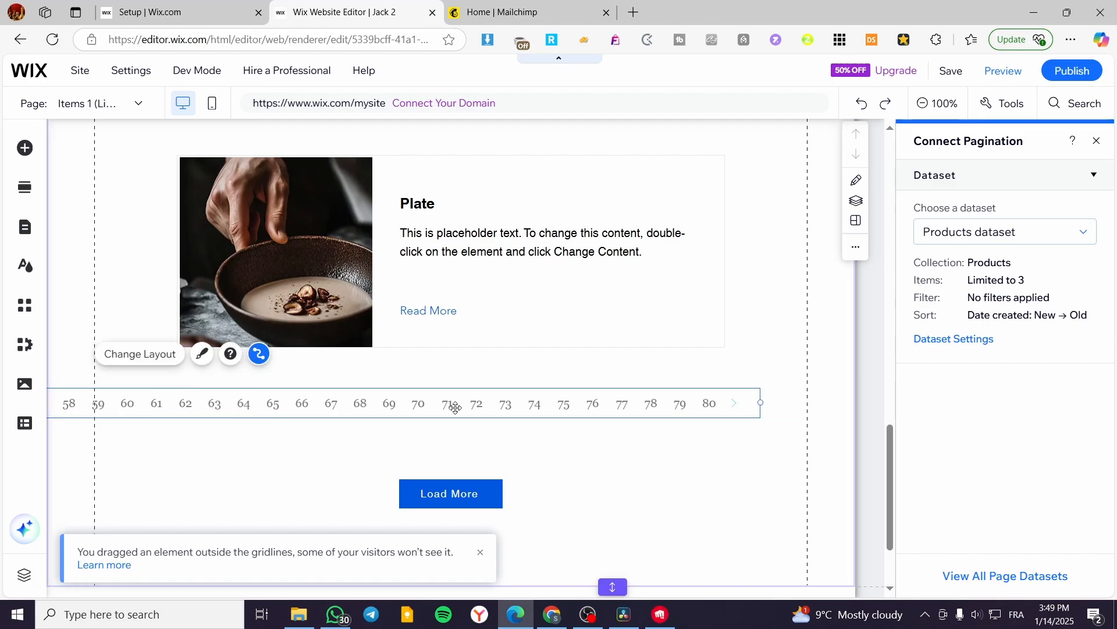
pyautogui.moveTo(456, 407); pyautogui.dragTo(397, 411)
pyautogui.moveTo(702, 407); pyautogui.dragTo(144, 420)
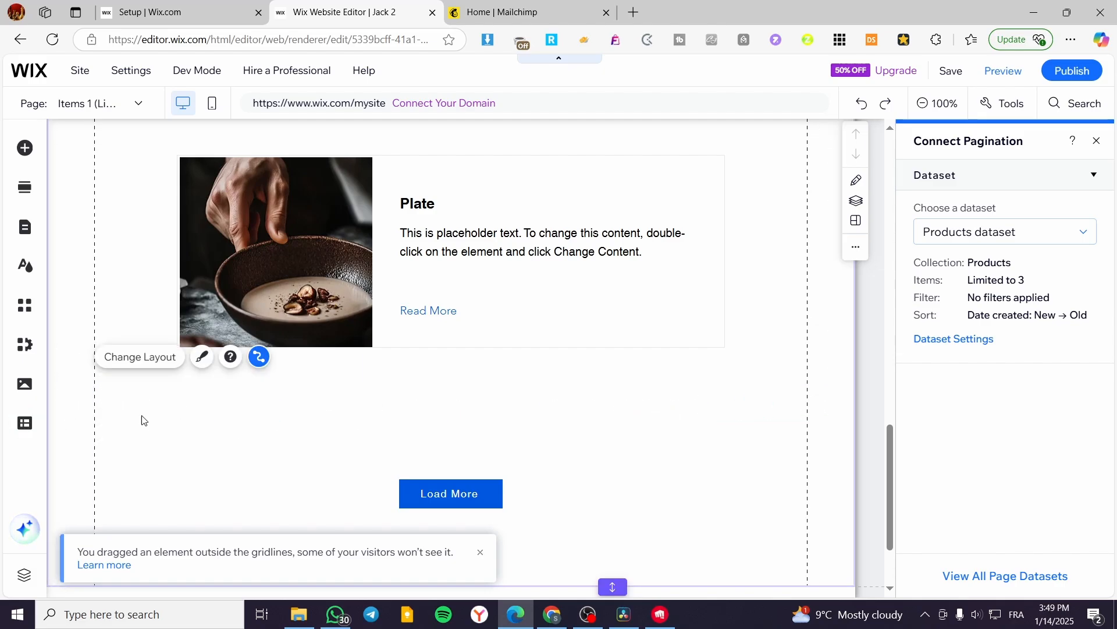
pyautogui.click(267, 444)
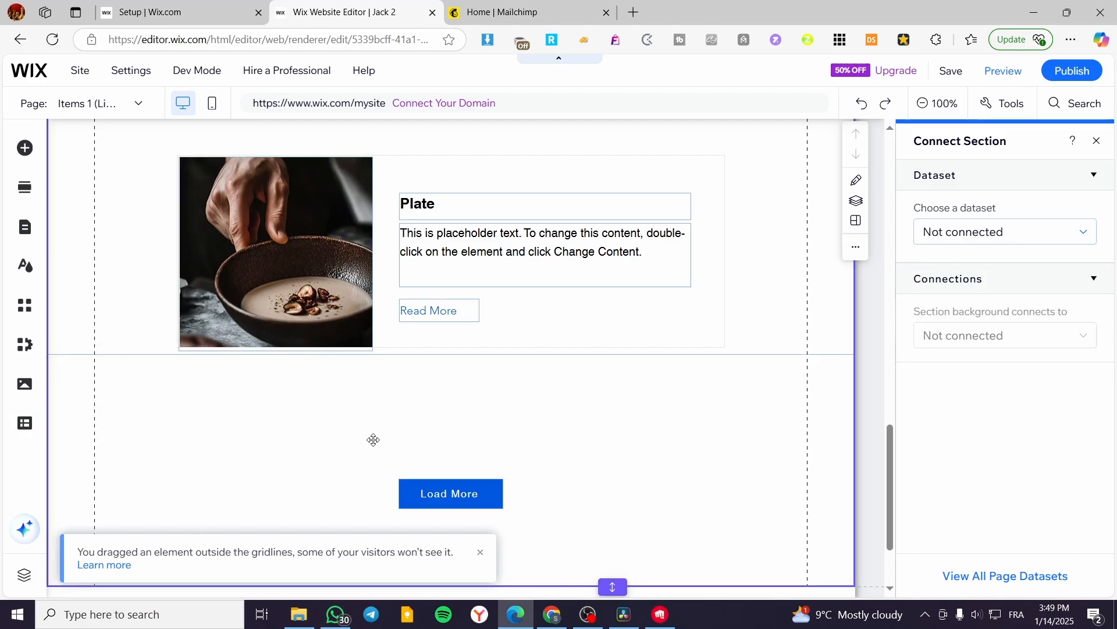
# Add the pagination bar with the purple current-page circle between the Plate card and Load More button, and connect it to the Products dataset.
pyautogui.click(37, 153)
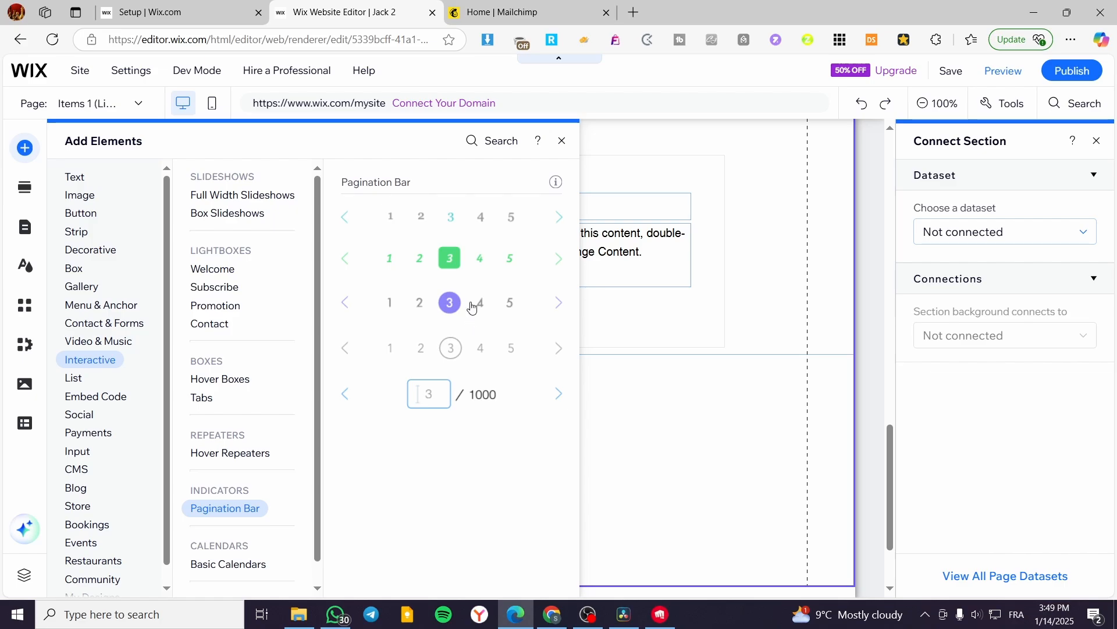
pyautogui.moveTo(471, 308); pyautogui.dragTo(482, 396)
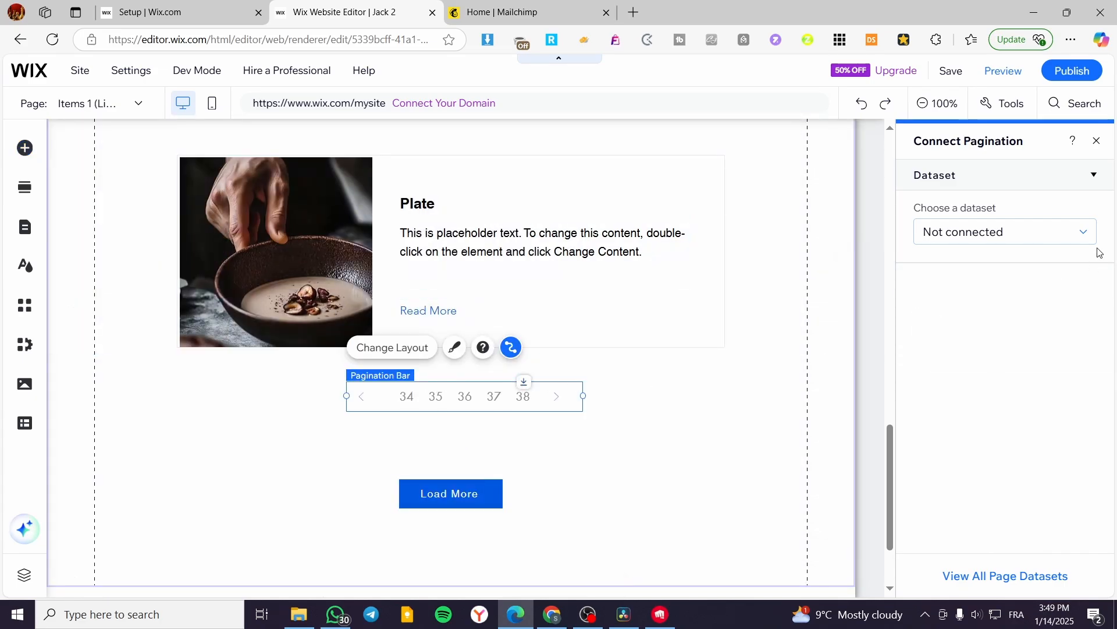
pyautogui.click(1001, 232)
pyautogui.click(957, 349)
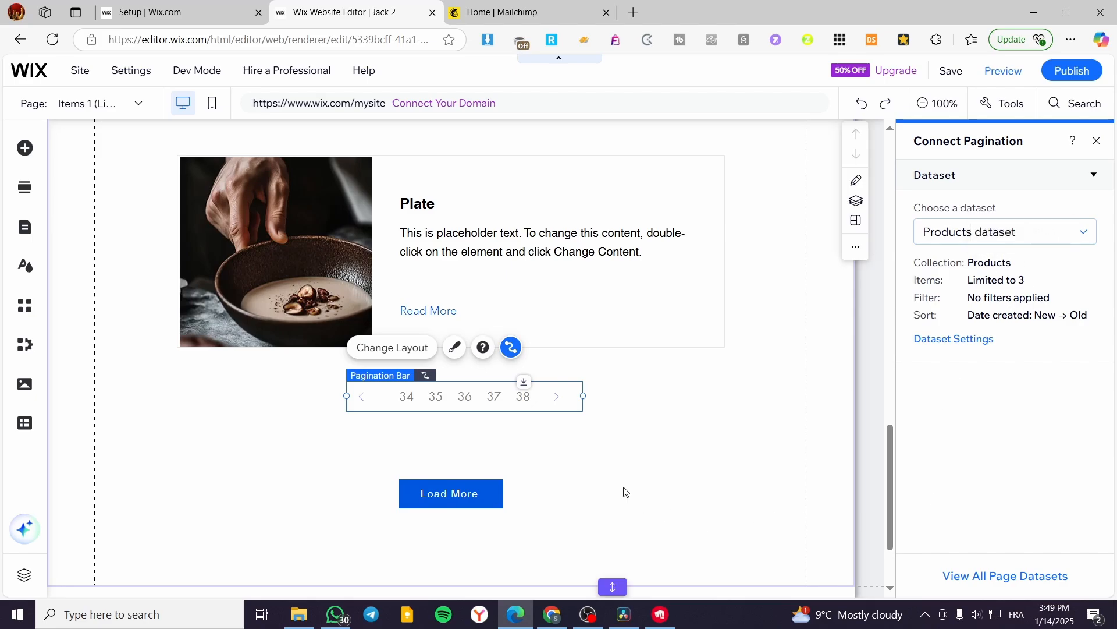
pyautogui.click(485, 428)
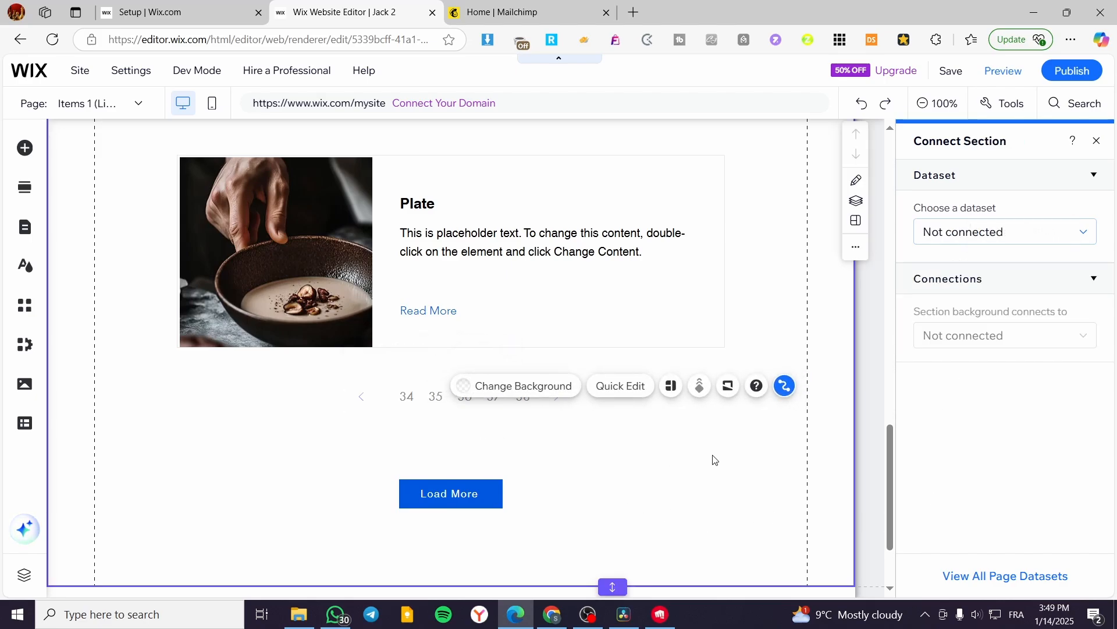